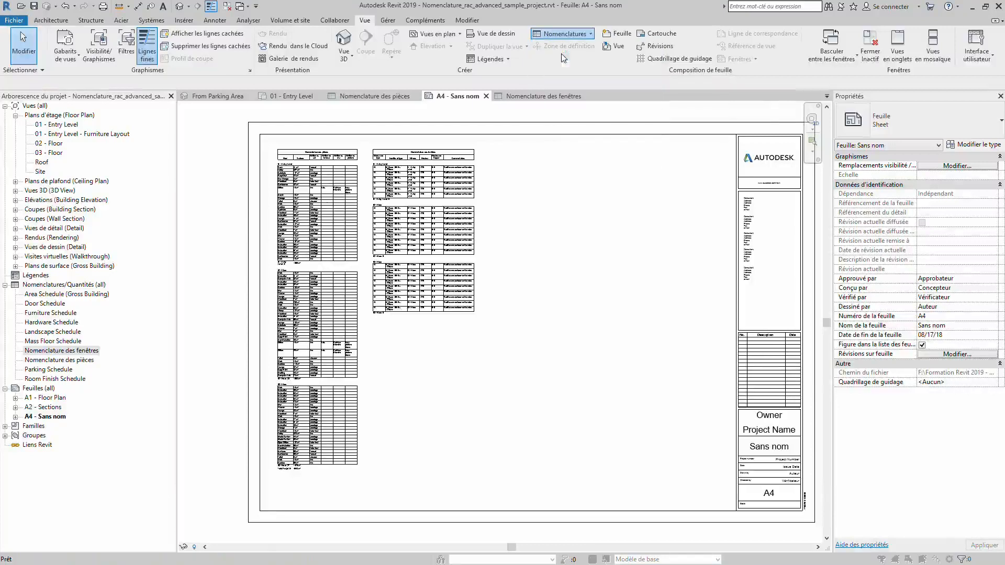
Step: Create a new component schedule for the Portes category, named Nomenclature des portes, in the New Construction phase
{"action": "left_click_drag", "start_coordinate": [383, 215], "coordinate": [386, 266]}
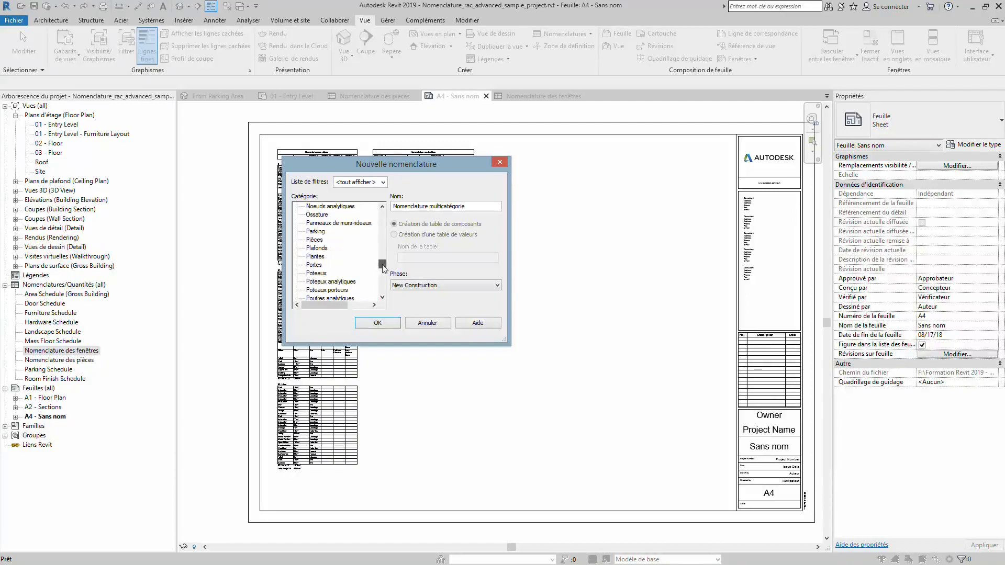
{"action": "left_click", "coordinate": [315, 266]}
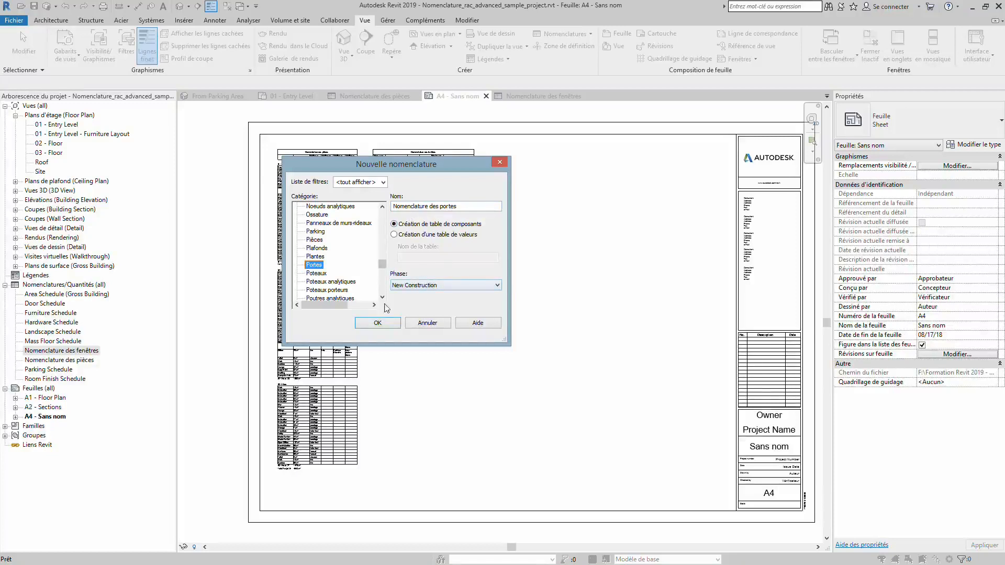
{"action": "left_click", "coordinate": [378, 324]}
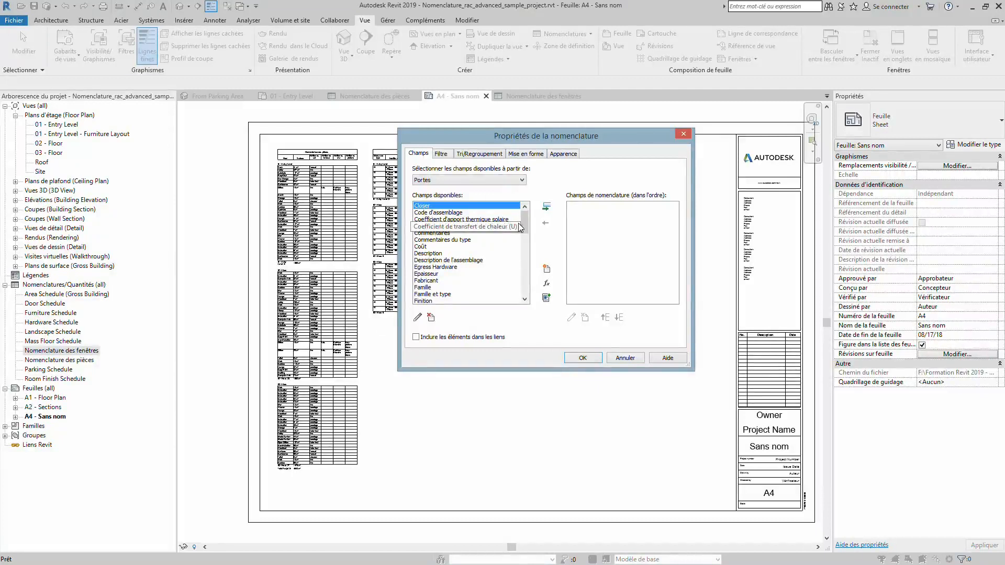
Step: Add the Identifiant, Largeur and Hauteur fields, in that order, to the door schedule
{"action": "left_click_drag", "start_coordinate": [520, 227], "coordinate": [530, 260]}
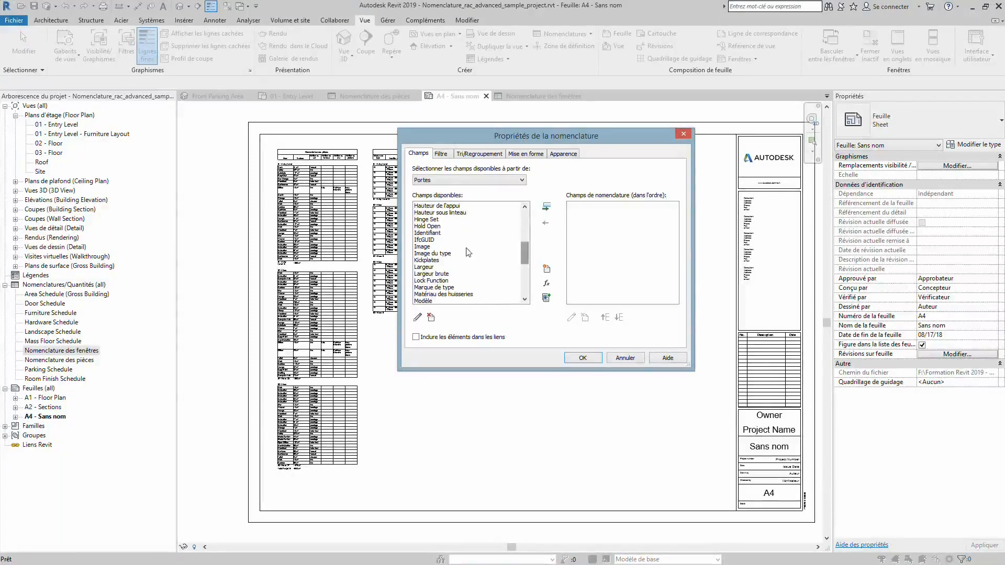
{"action": "left_click", "coordinate": [504, 233]}
{"action": "left_click", "coordinate": [546, 209]}
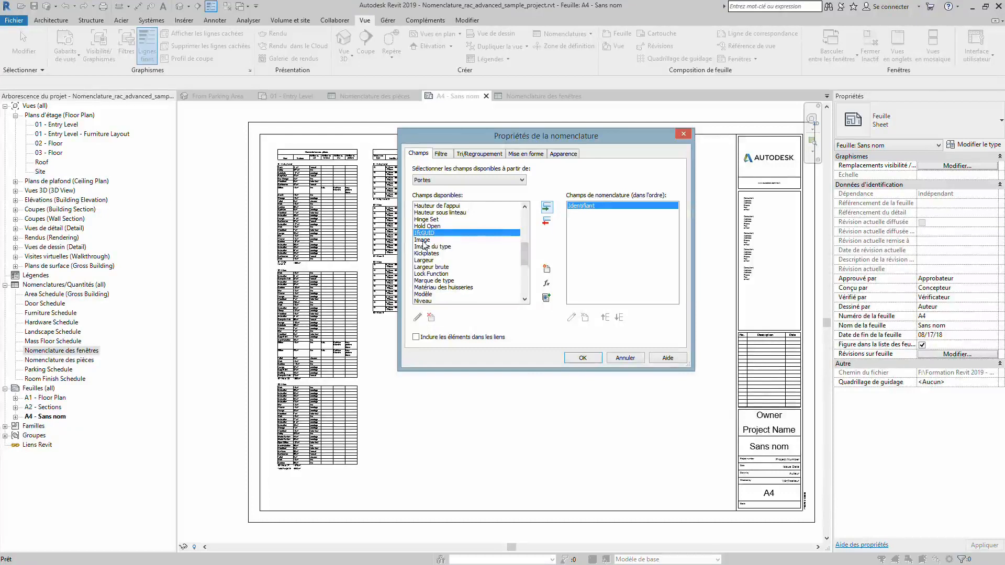
{"action": "left_click_drag", "start_coordinate": [526, 248], "coordinate": [523, 252]}
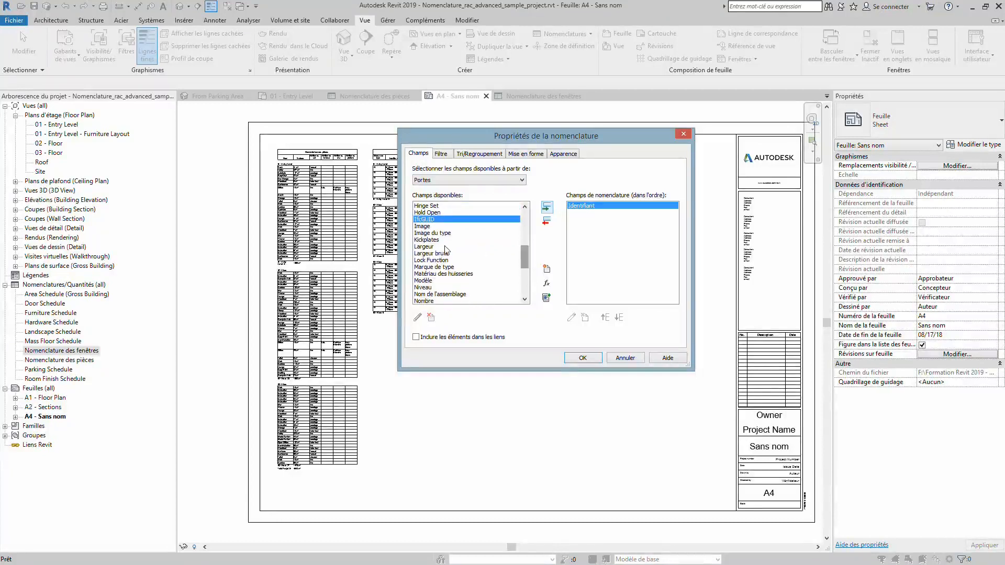
{"action": "left_click", "coordinate": [424, 247]}
{"action": "left_click", "coordinate": [546, 208]}
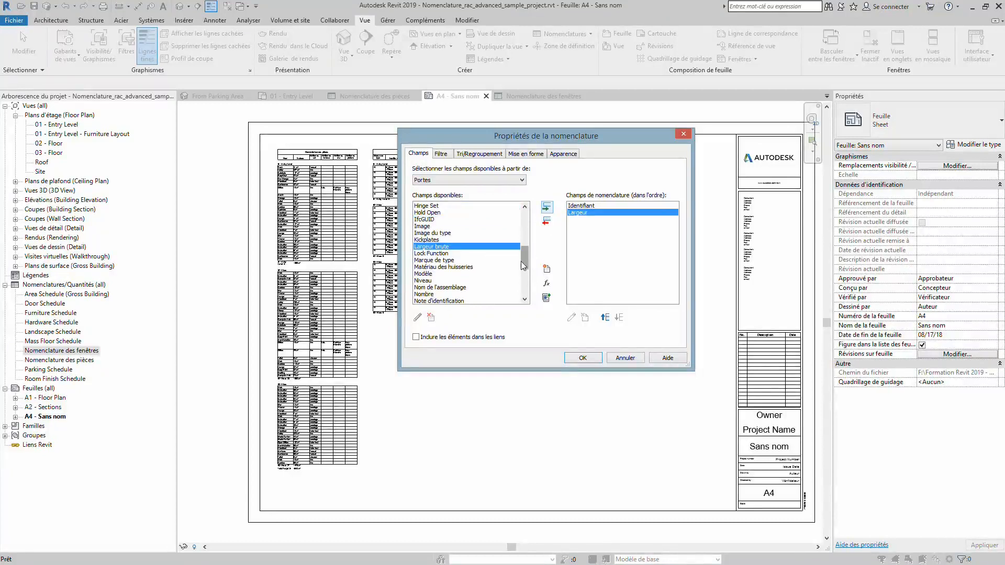
{"action": "left_click_drag", "start_coordinate": [525, 263], "coordinate": [529, 254]}
{"action": "left_click", "coordinate": [425, 233]}
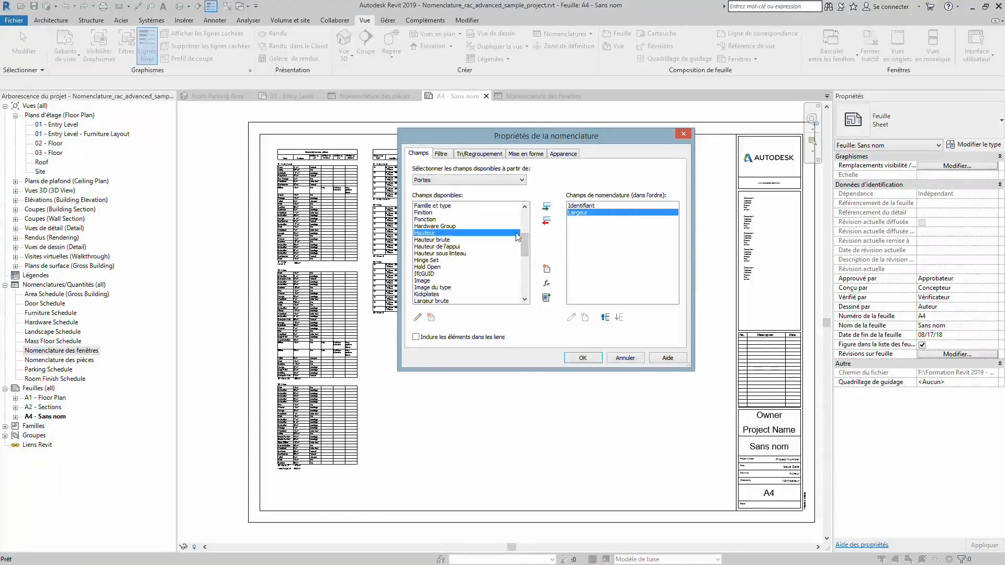
{"action": "left_click", "coordinate": [546, 208]}
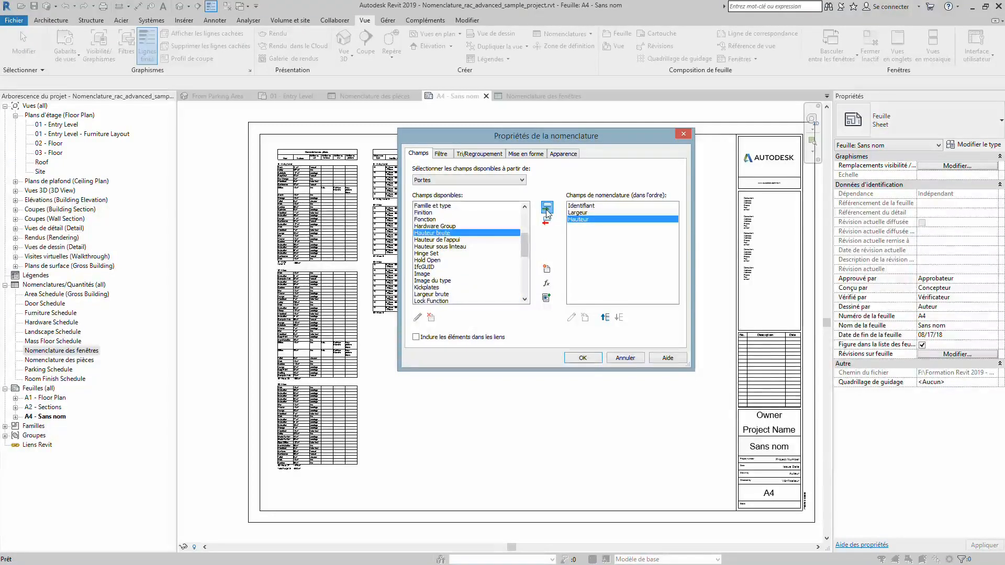
Step: Add the Niveau and Finition fields to the door schedule after Hauteur
{"action": "left_click_drag", "start_coordinate": [527, 250], "coordinate": [531, 274]}
{"action": "left_click", "coordinate": [440, 261]}
{"action": "left_click", "coordinate": [546, 209]}
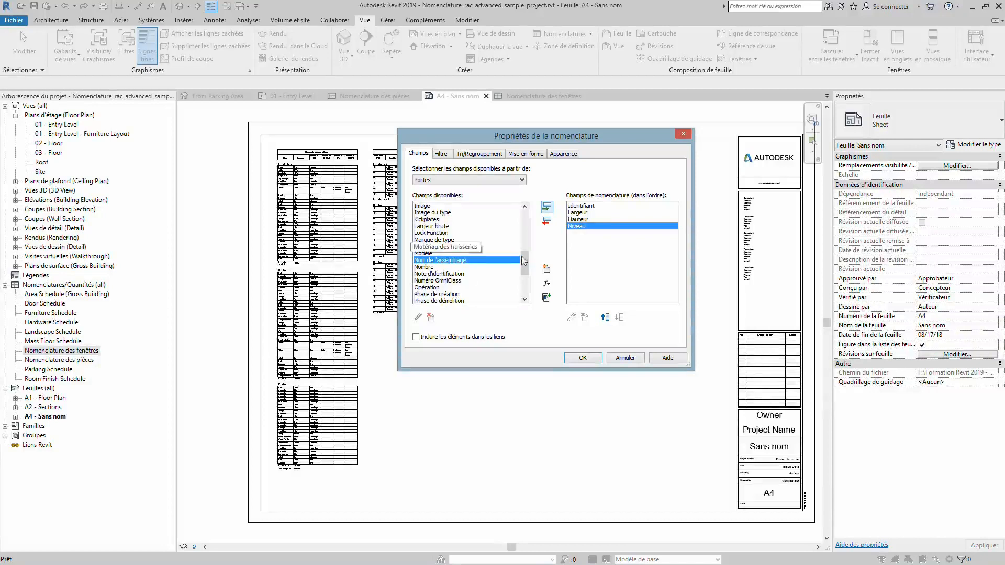
{"action": "left_click_drag", "start_coordinate": [530, 269], "coordinate": [537, 250]}
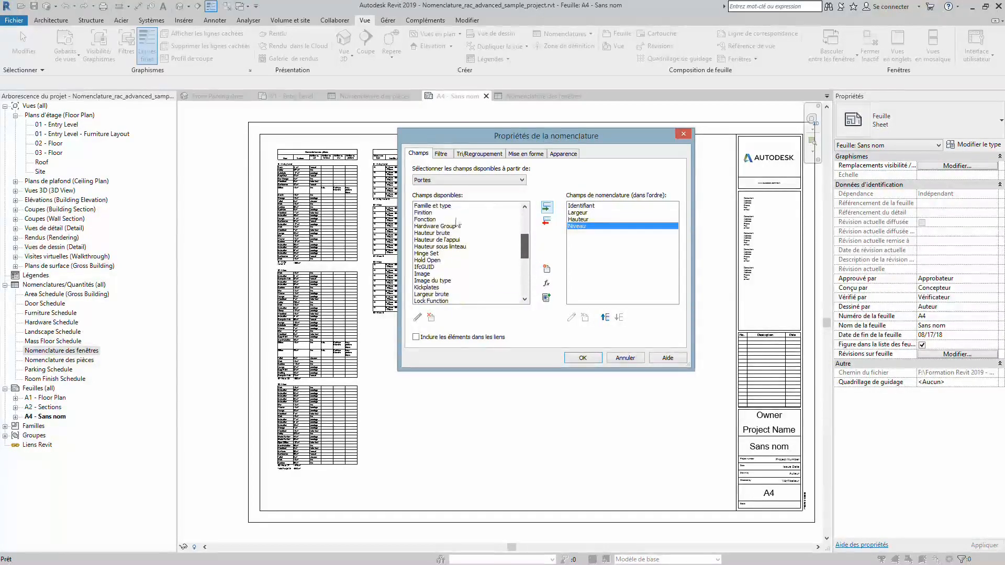
{"action": "left_click", "coordinate": [425, 213]}
{"action": "left_click", "coordinate": [546, 208]}
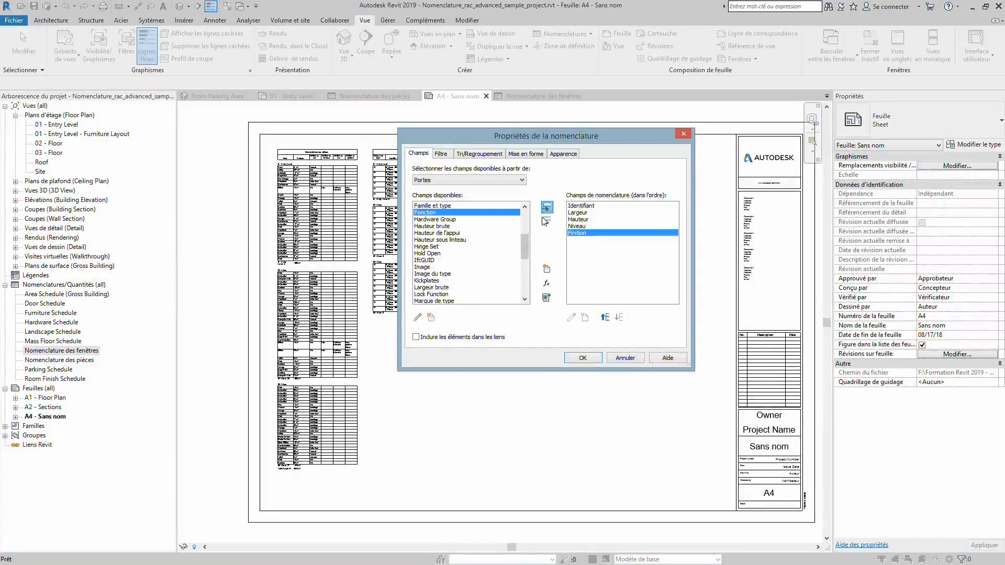
Step: Add the Commentaires and Commentaires du type fields after Finition and generate the door schedule
{"action": "left_click_drag", "start_coordinate": [532, 256], "coordinate": [530, 239]}
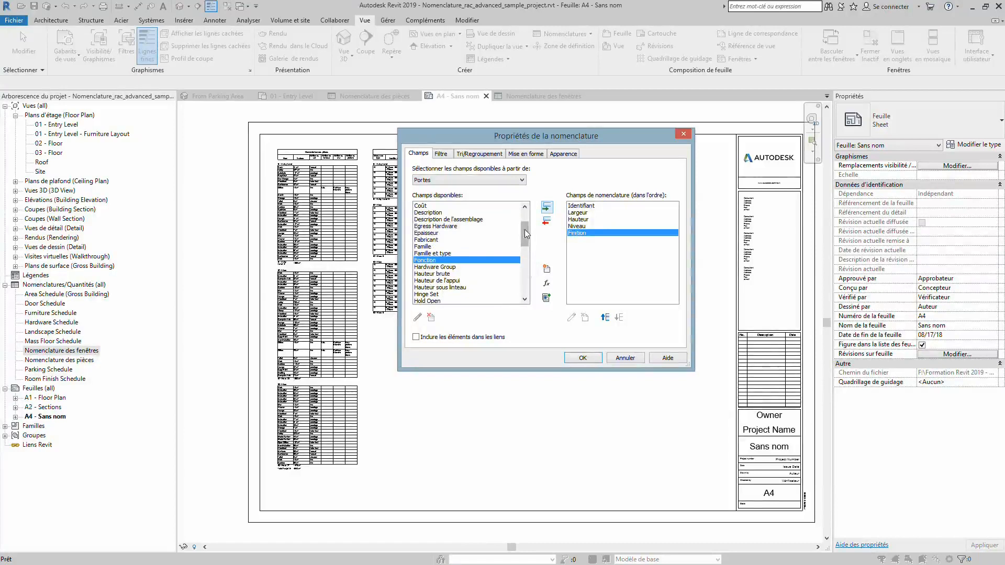
{"action": "scroll", "coordinate": [529, 239], "scroll_direction": "down", "scroll_amount": 4}
{"action": "scroll", "coordinate": [529, 239], "scroll_direction": "up", "scroll_amount": 5}
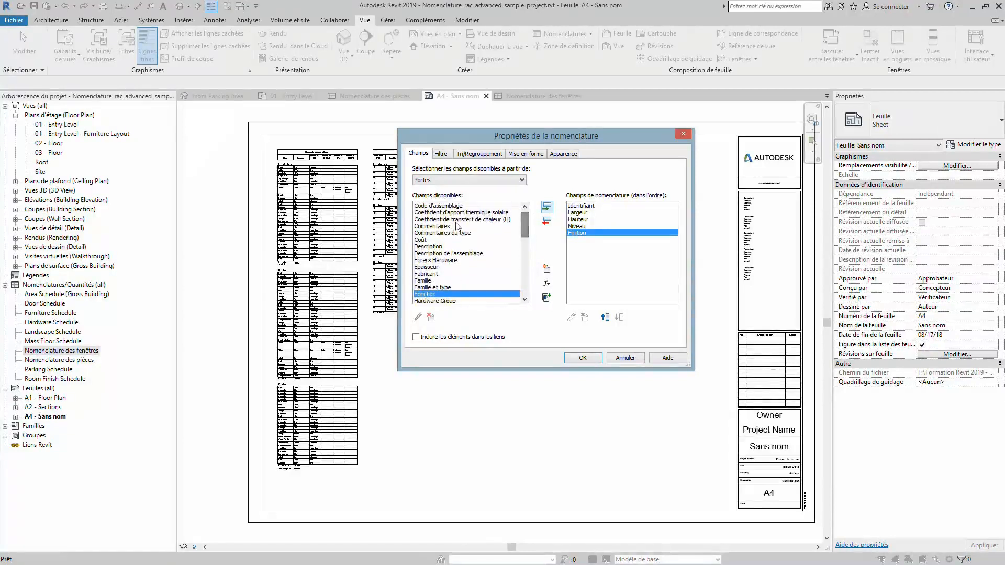
{"action": "left_click", "coordinate": [520, 226]}
{"action": "left_click", "coordinate": [546, 207]}
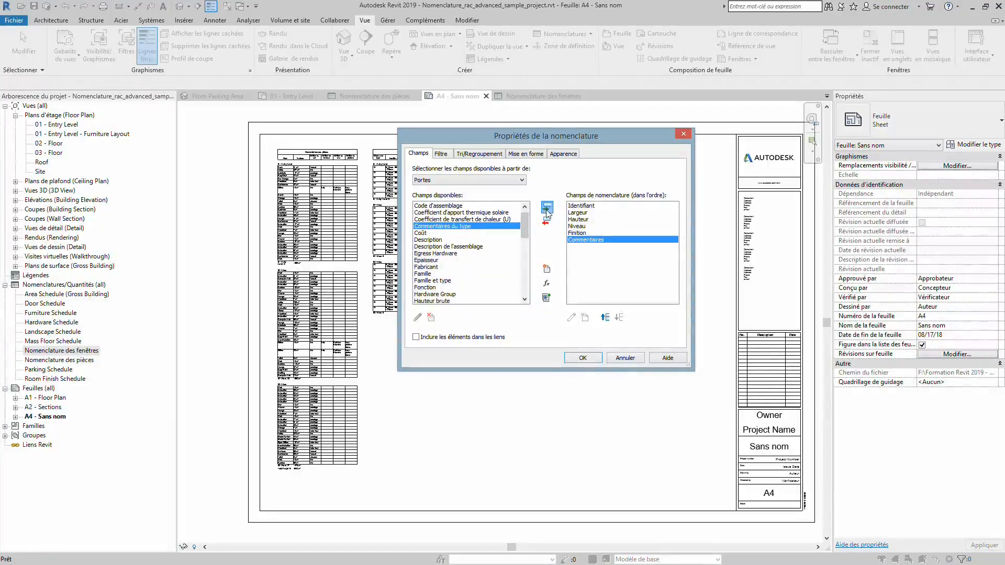
{"action": "left_click", "coordinate": [546, 207]}
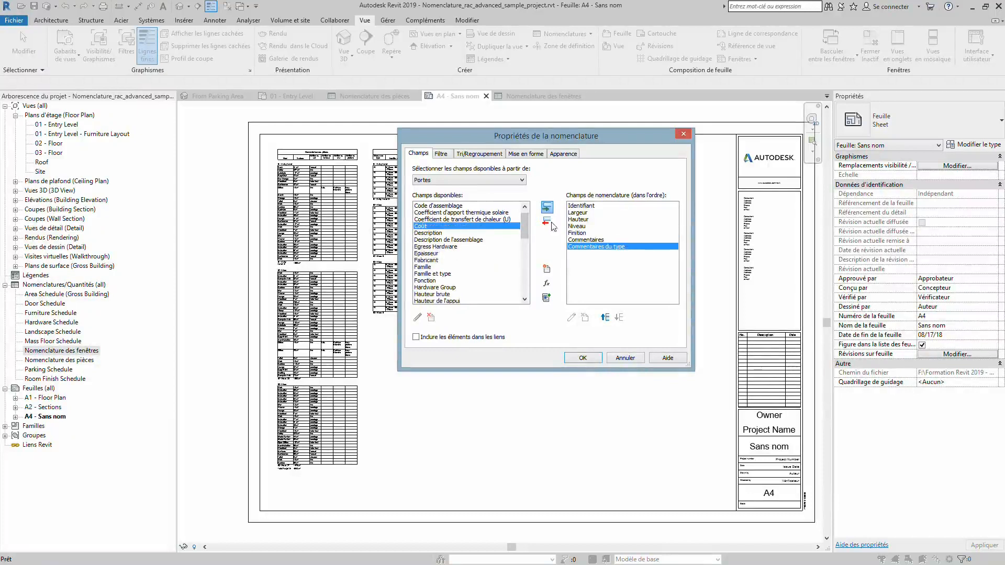
{"action": "left_click", "coordinate": [581, 359]}
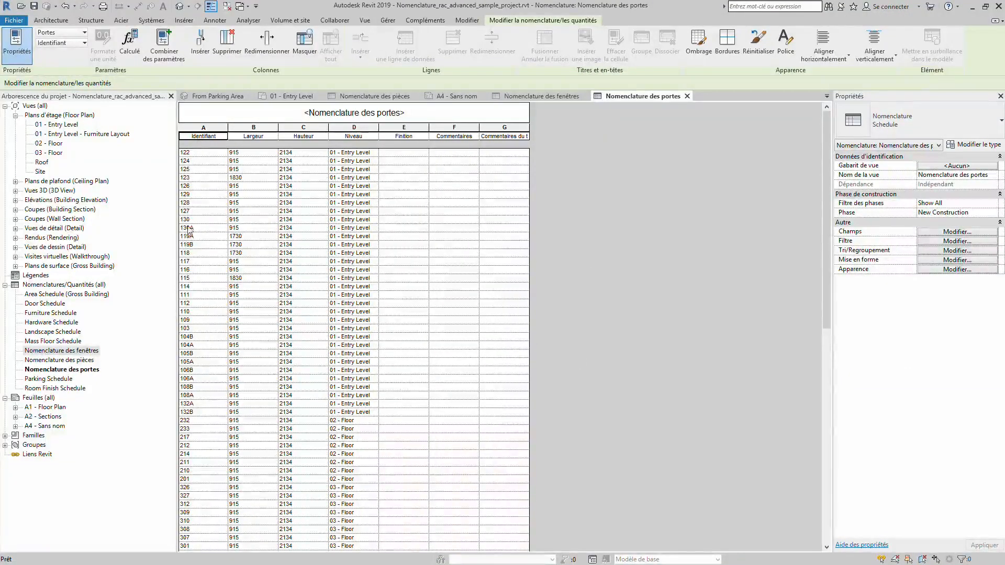
Step: Examine the door schedule's rows from first to last, checking the order of identifiers, widths, heights and levels
{"action": "scroll", "coordinate": [192, 198], "scroll_direction": "down", "scroll_amount": 5}
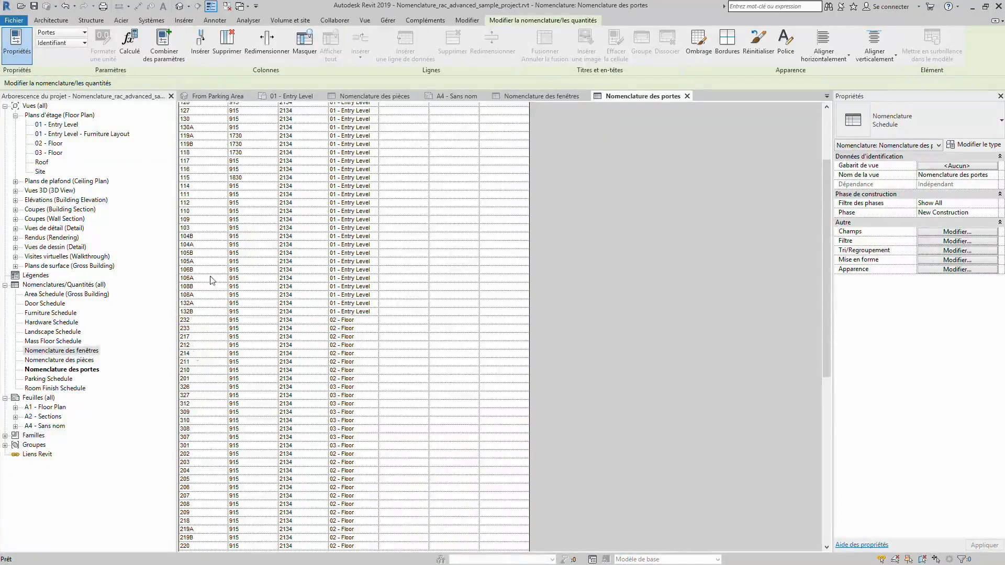
{"action": "scroll", "coordinate": [212, 280], "scroll_direction": "up", "scroll_amount": 5}
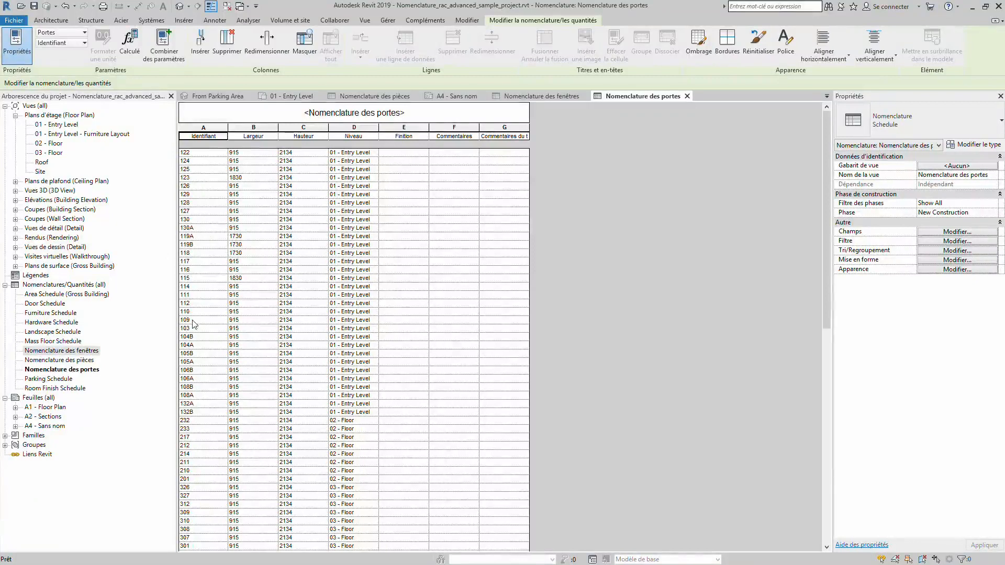
{"action": "scroll", "coordinate": [346, 403], "scroll_direction": "down", "scroll_amount": 1}
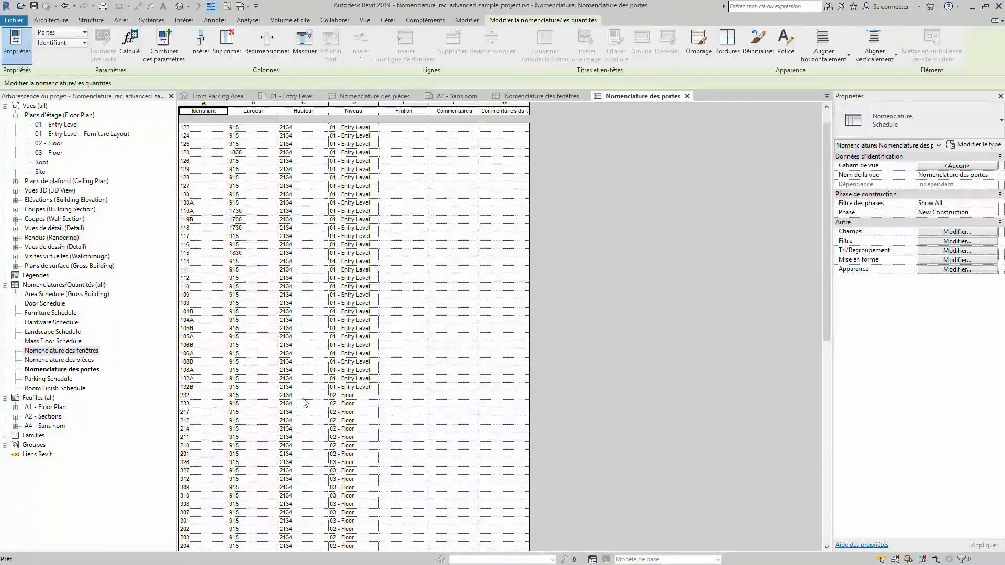
{"action": "scroll", "coordinate": [188, 401], "scroll_direction": "down", "scroll_amount": 10}
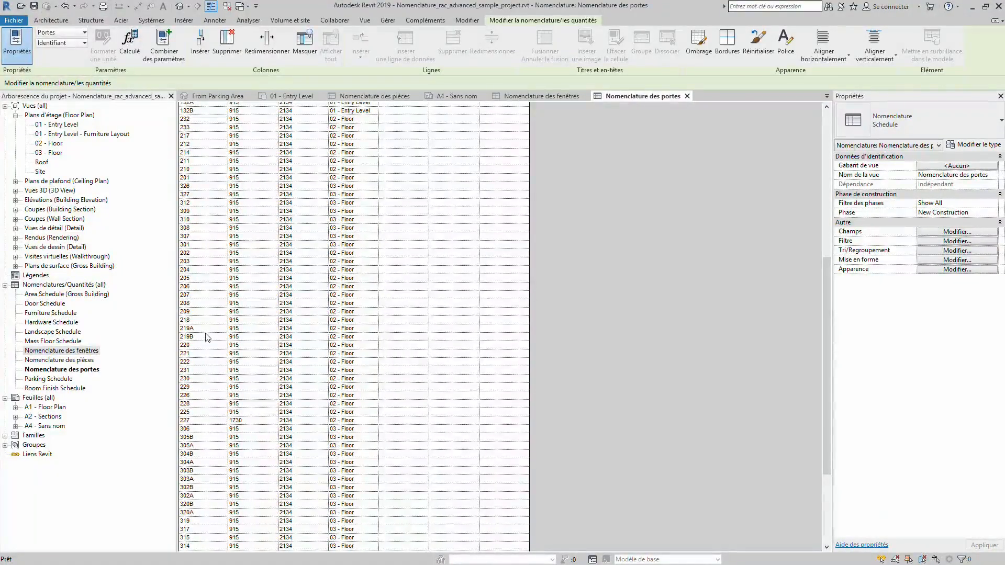
{"action": "scroll", "coordinate": [206, 334], "scroll_direction": "down", "scroll_amount": 6}
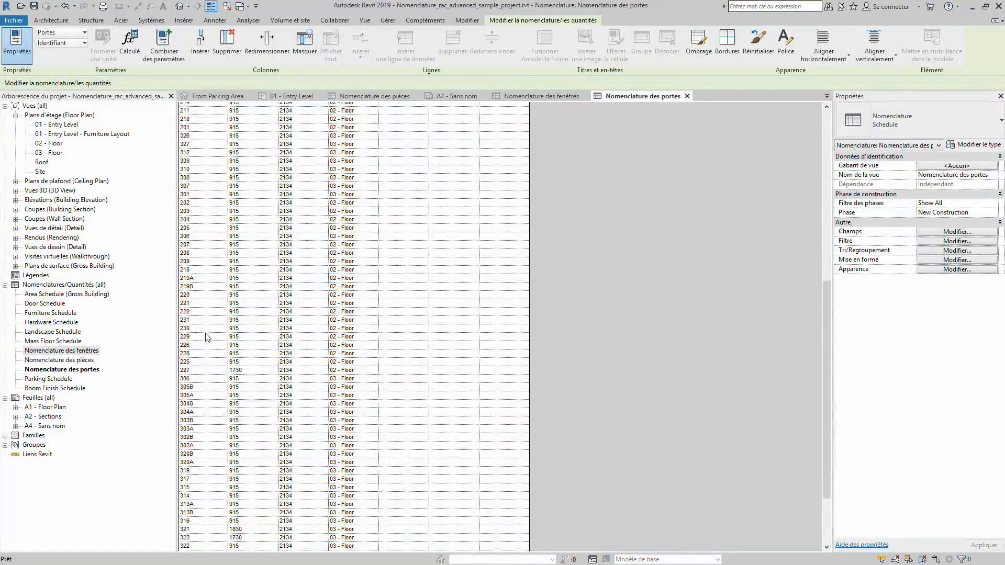
{"action": "scroll", "coordinate": [205, 334], "scroll_direction": "up", "scroll_amount": 6}
{"action": "scroll", "coordinate": [205, 338], "scroll_direction": "up", "scroll_amount": 10}
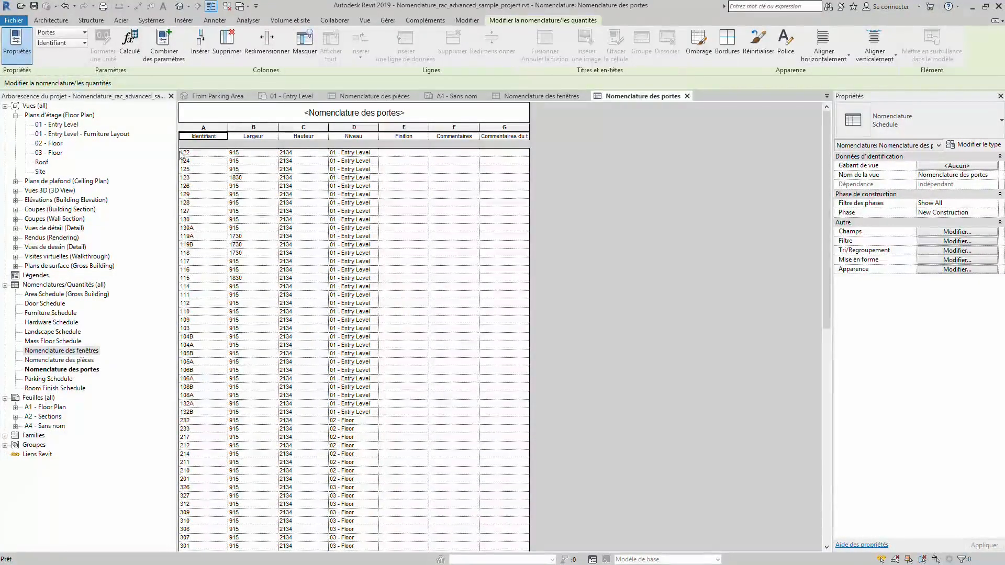
{"action": "scroll", "coordinate": [201, 350], "scroll_direction": "down", "scroll_amount": 5}
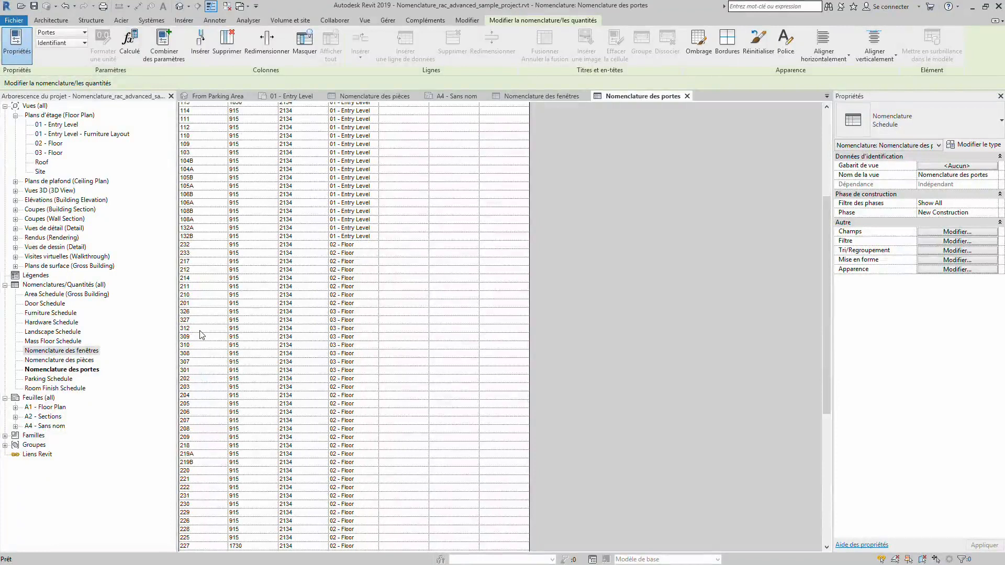
{"action": "scroll", "coordinate": [202, 335], "scroll_direction": "down", "scroll_amount": 4}
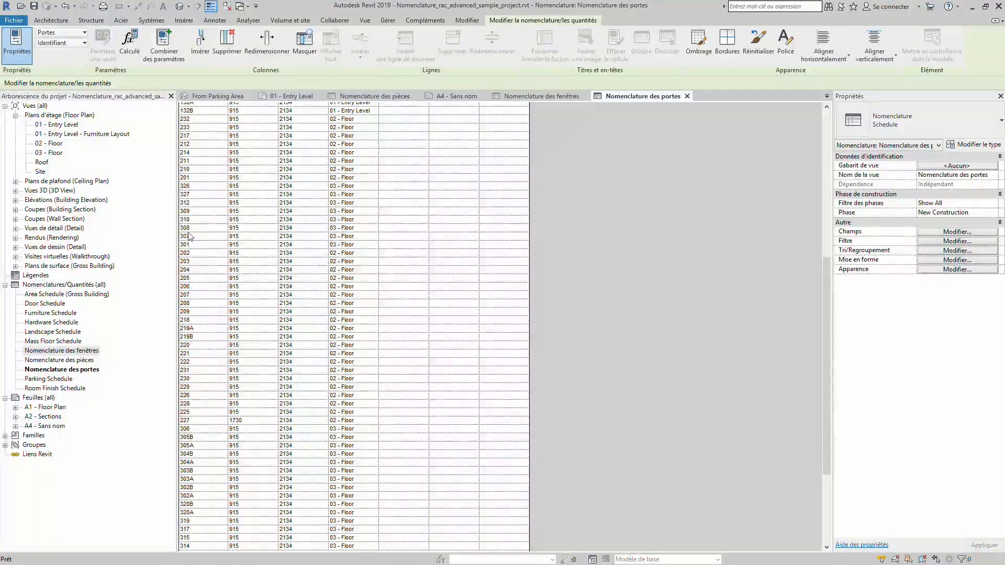
{"action": "scroll", "coordinate": [337, 239], "scroll_direction": "up", "scroll_amount": 9}
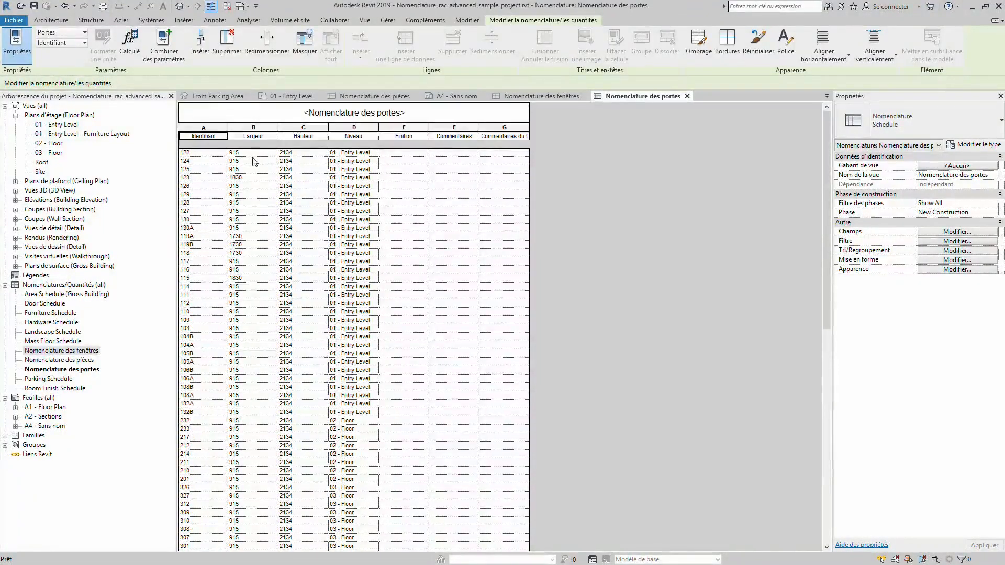
{"action": "scroll", "coordinate": [444, 260], "scroll_direction": "down", "scroll_amount": 13}
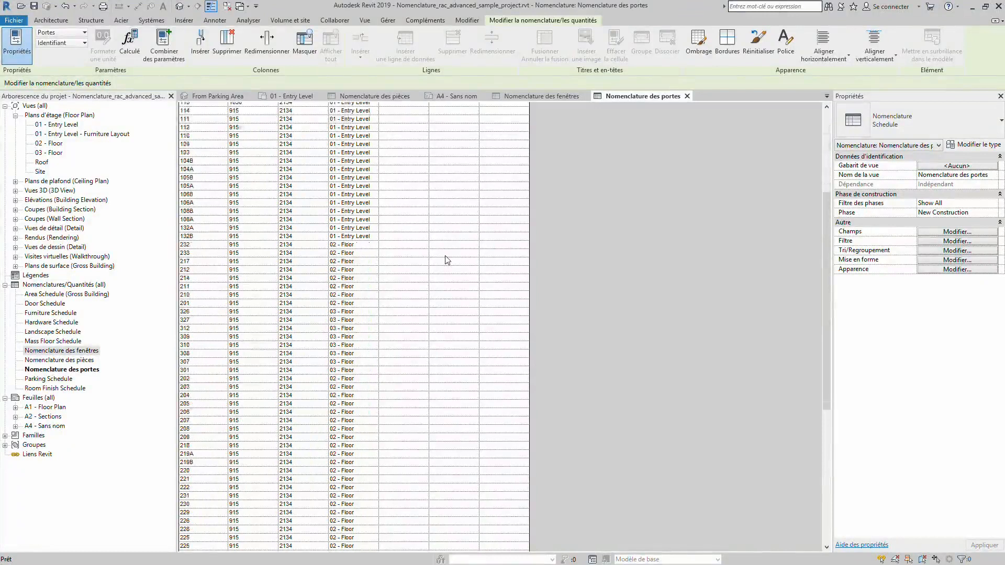
{"action": "scroll", "coordinate": [403, 409], "scroll_direction": "up", "scroll_amount": 13}
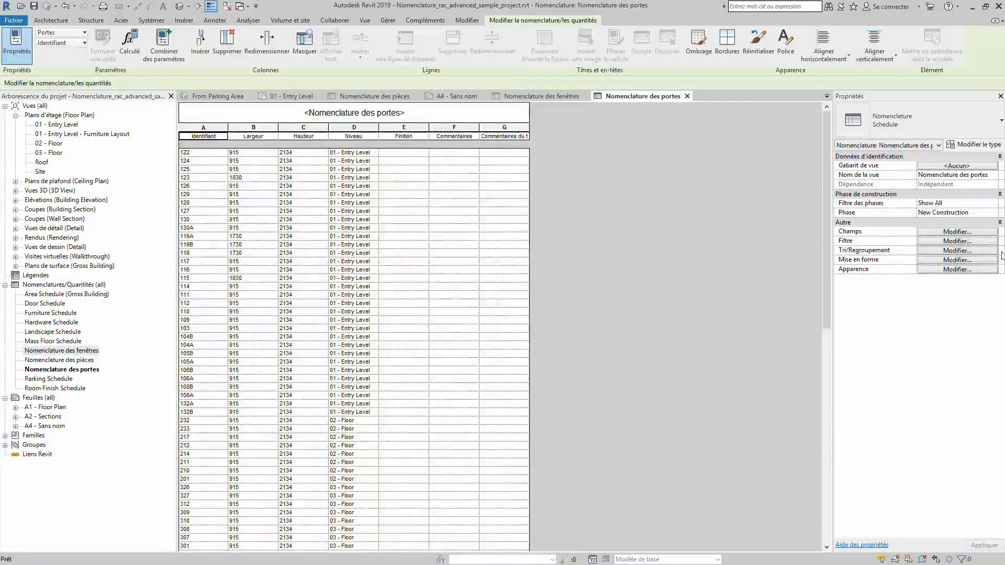
Step: Remove the Commentaires du type field from the door schedule and apply the change
{"action": "left_click", "coordinate": [954, 242]}
{"action": "left_click", "coordinate": [480, 154]}
{"action": "left_click", "coordinate": [418, 153]}
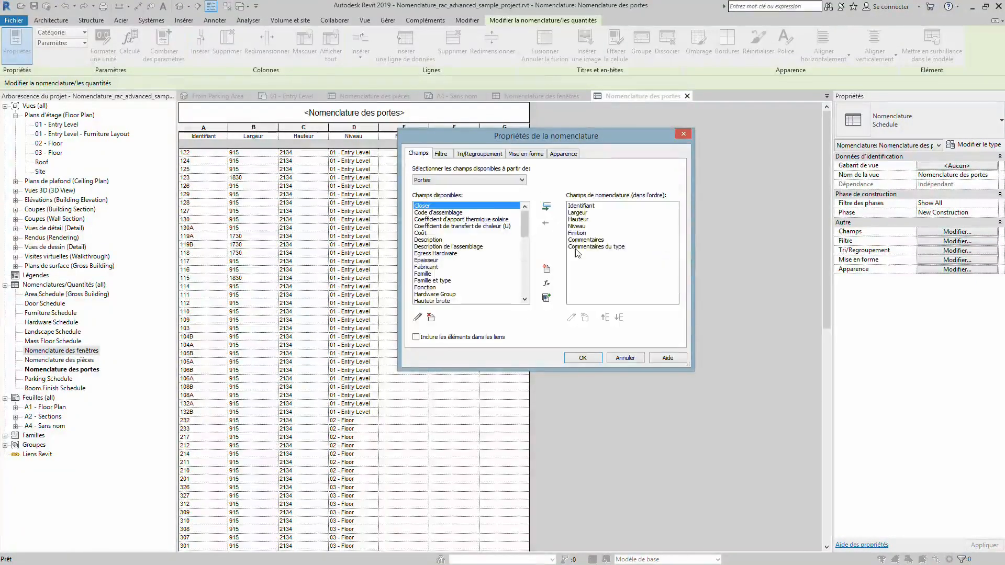
{"action": "left_click", "coordinate": [573, 247]}
{"action": "left_click", "coordinate": [547, 223]}
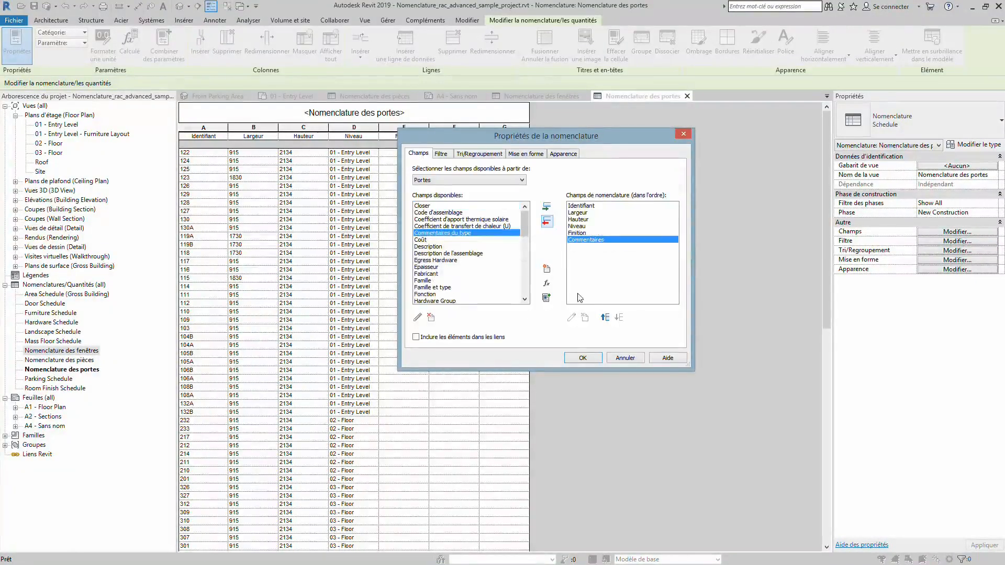
{"action": "left_click", "coordinate": [582, 358]}
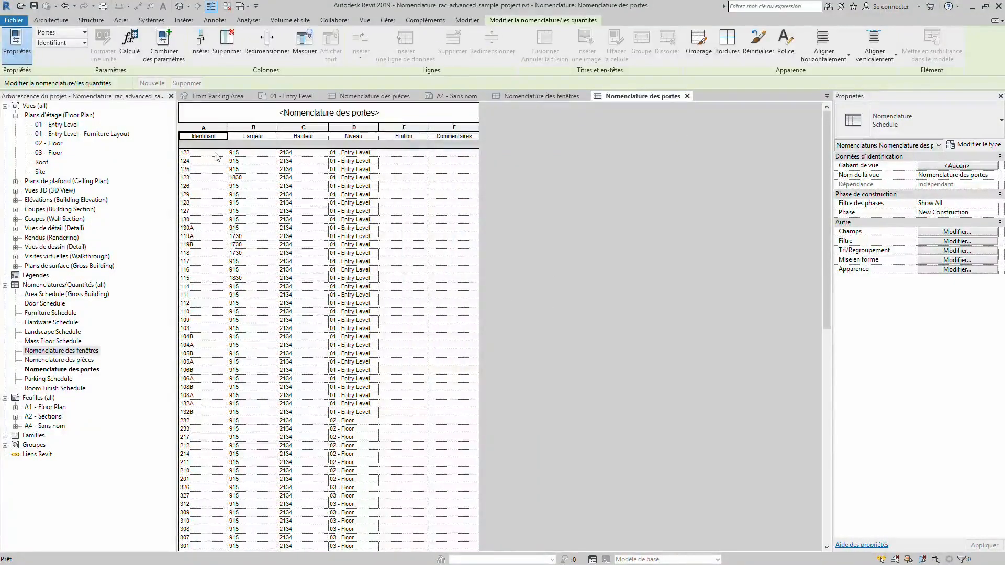
{"action": "scroll", "coordinate": [343, 282], "scroll_direction": "down", "scroll_amount": 3}
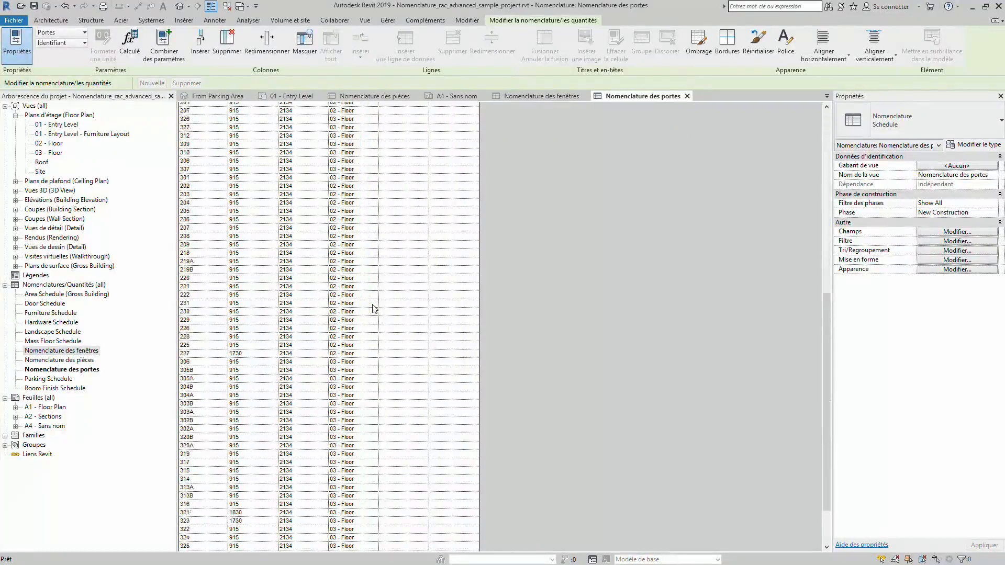
{"action": "scroll", "coordinate": [373, 308], "scroll_direction": "up", "scroll_amount": 3}
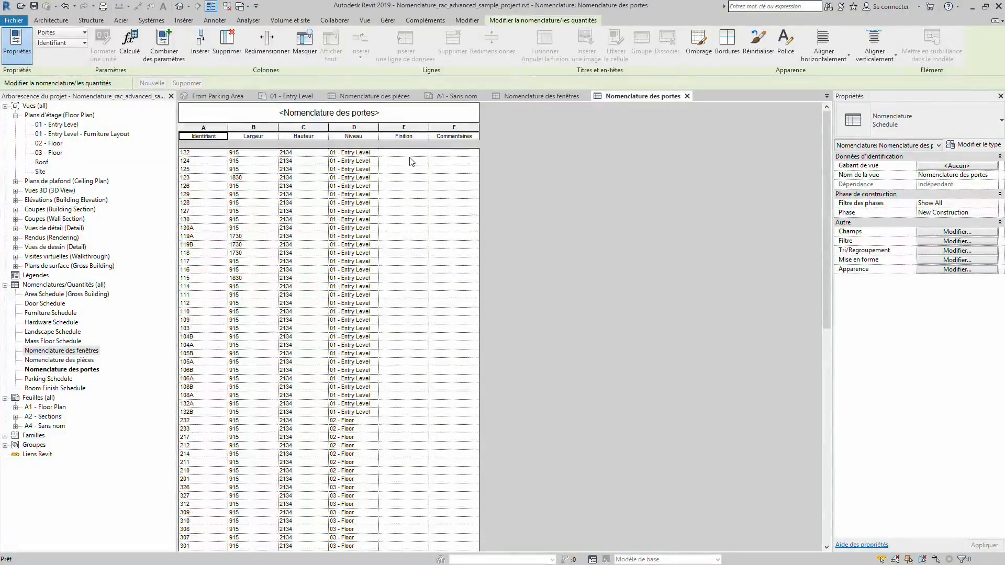
{"action": "scroll", "coordinate": [246, 188], "scroll_direction": "down", "scroll_amount": 5}
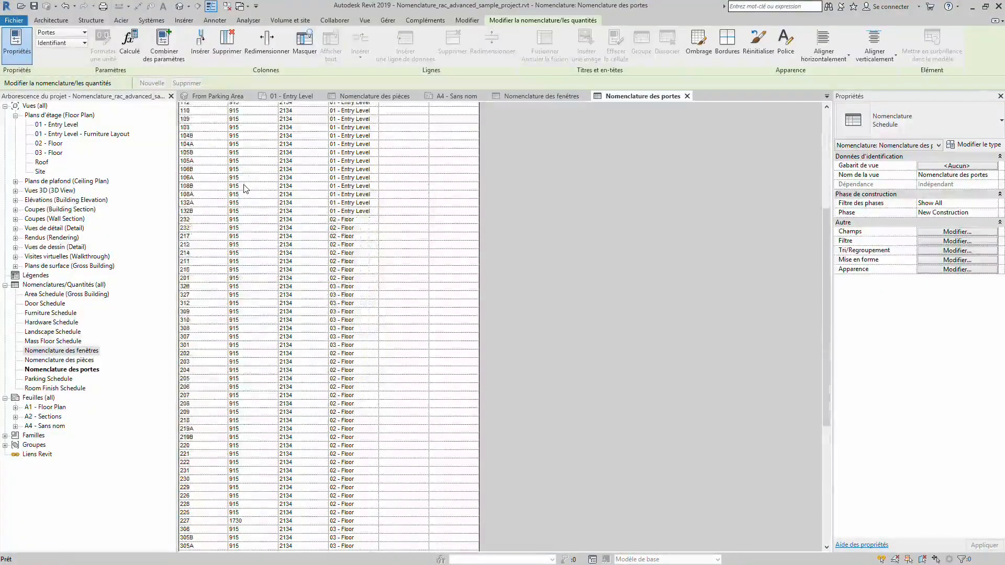
{"action": "scroll", "coordinate": [246, 188], "scroll_direction": "up", "scroll_amount": 5}
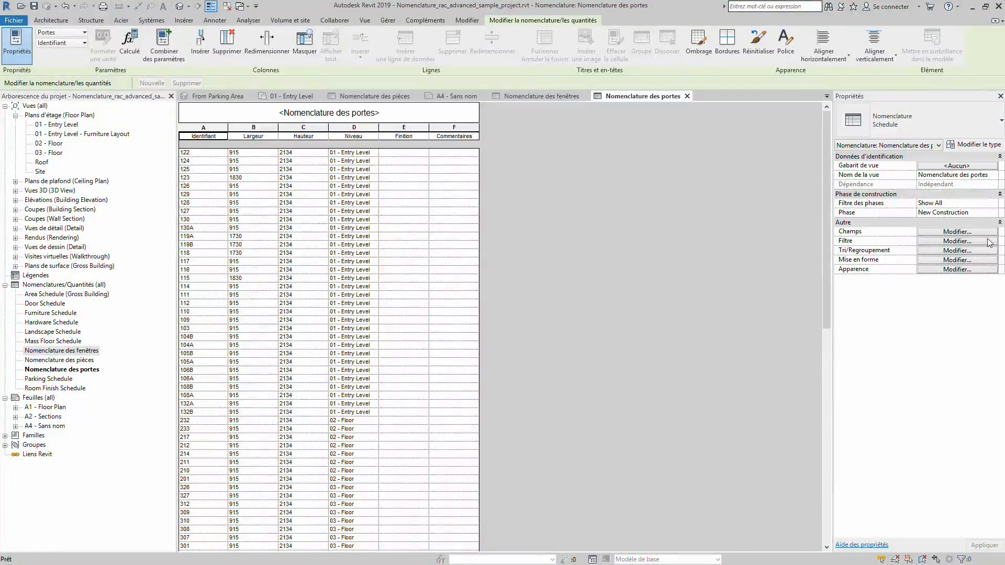
Step: Add the Famille et type field to the door schedule after Commentaires and apply the change
{"action": "left_click", "coordinate": [942, 240]}
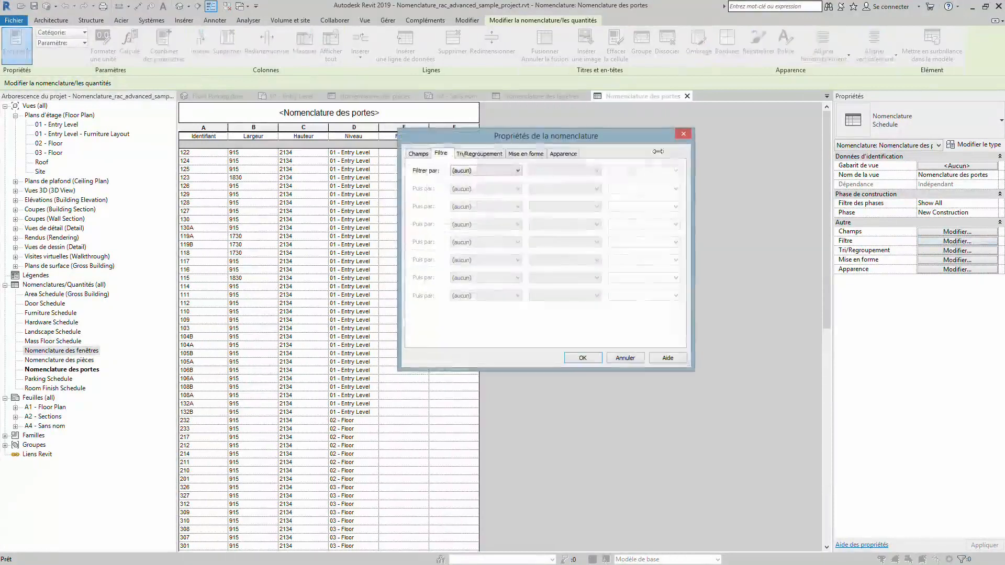
{"action": "left_click", "coordinate": [418, 154]}
{"action": "left_click_drag", "start_coordinate": [525, 229], "coordinate": [525, 248]}
{"action": "left_click", "coordinate": [441, 234]}
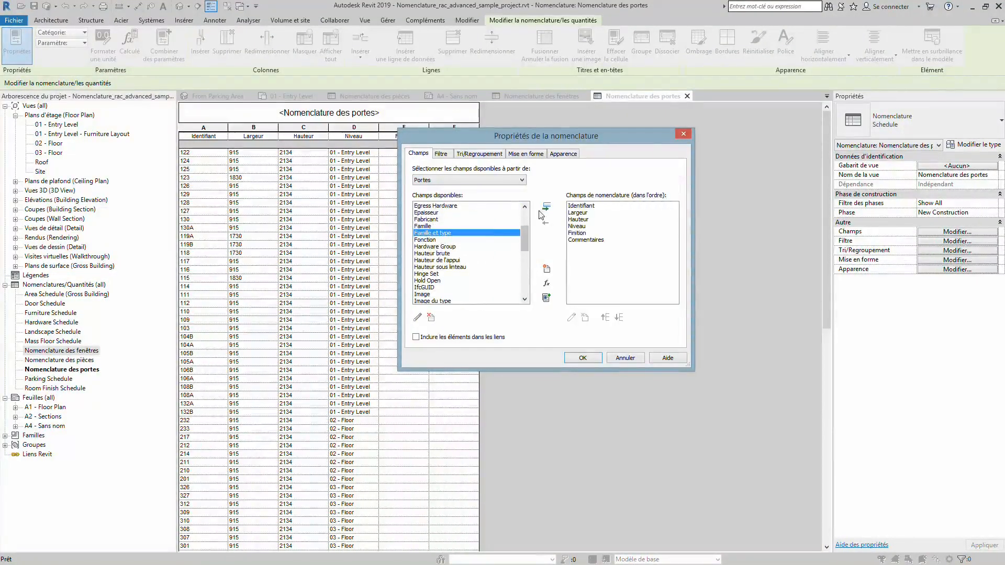
{"action": "left_click", "coordinate": [545, 208]}
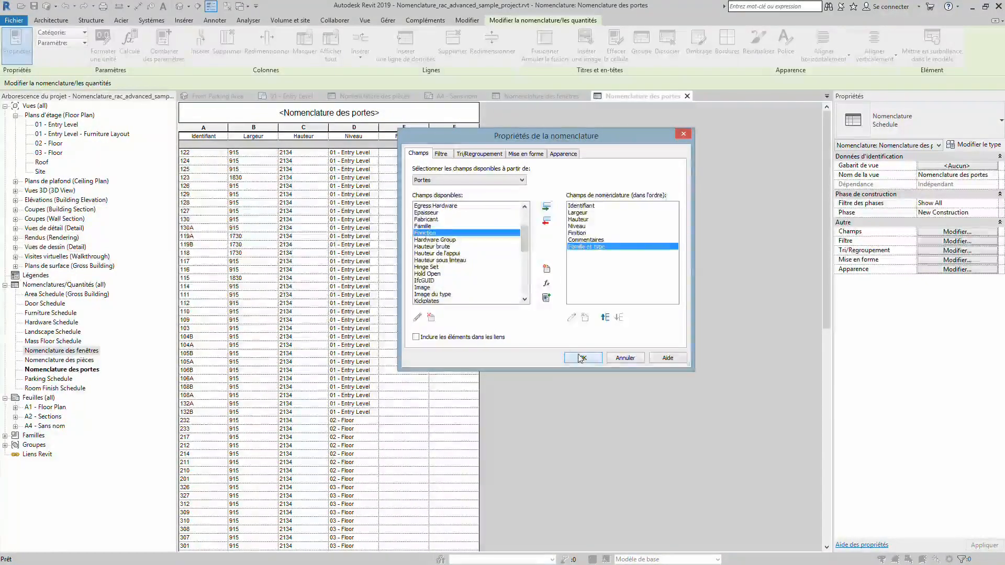
{"action": "left_click", "coordinate": [579, 356]}
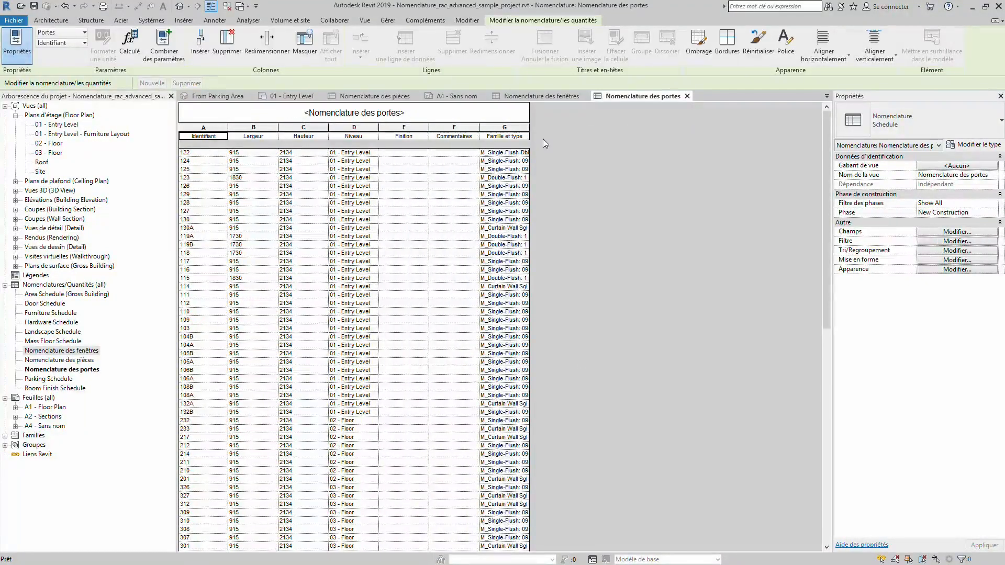
Step: Move the Famille et type field to the start of the door schedule's field order, ahead of Identifiant
{"action": "left_click", "coordinate": [957, 233]}
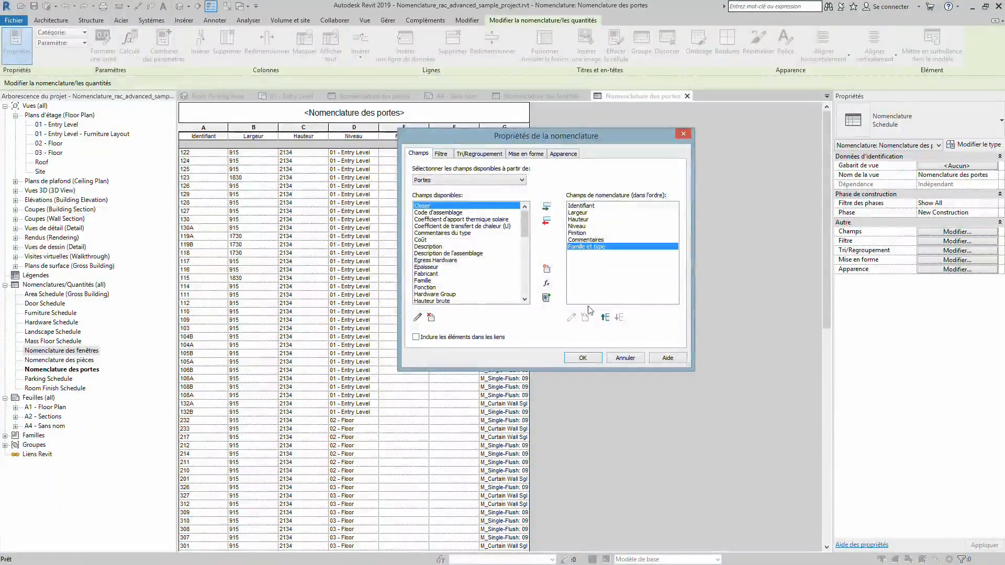
{"action": "left_click", "coordinate": [606, 318]}
{"action": "left_click", "coordinate": [606, 318]}
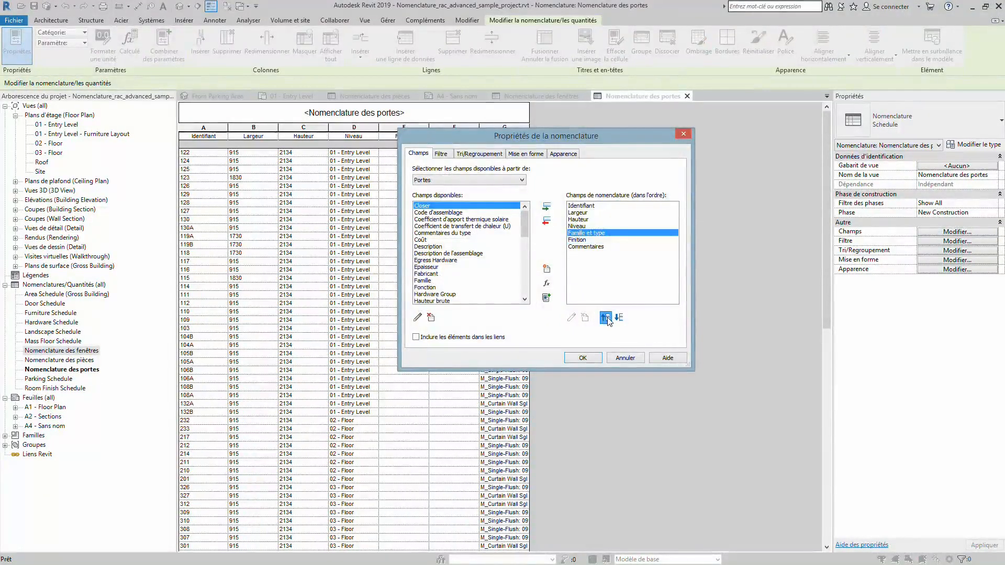
{"action": "left_click", "coordinate": [605, 317]}
{"action": "left_click", "coordinate": [606, 317]}
{"action": "left_click", "coordinate": [606, 317]}
{"action": "left_click", "coordinate": [606, 317]}
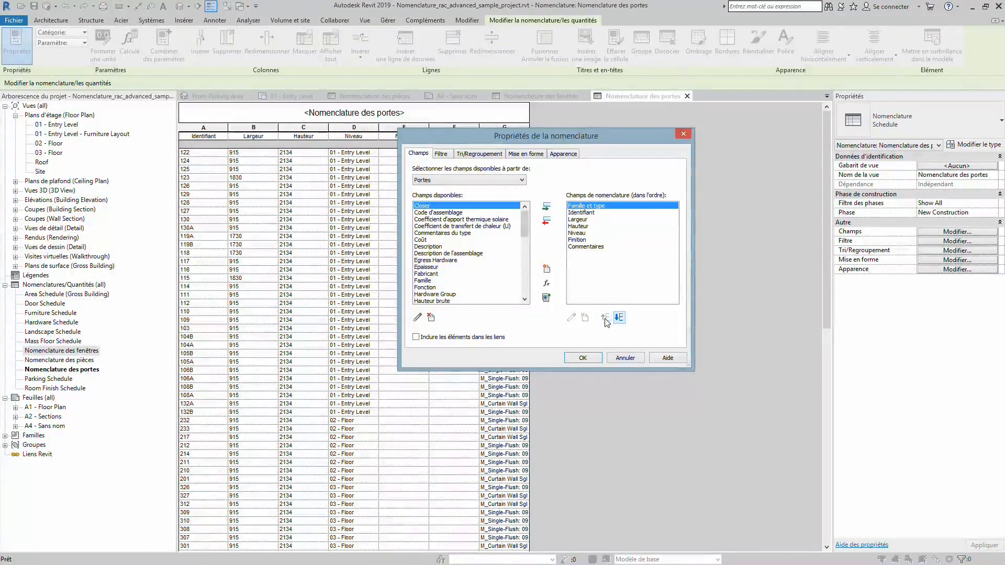
Step: Move the Niveau field to the start of the field order, ahead of Famille et type, and apply the new order
{"action": "left_click", "coordinate": [580, 233]}
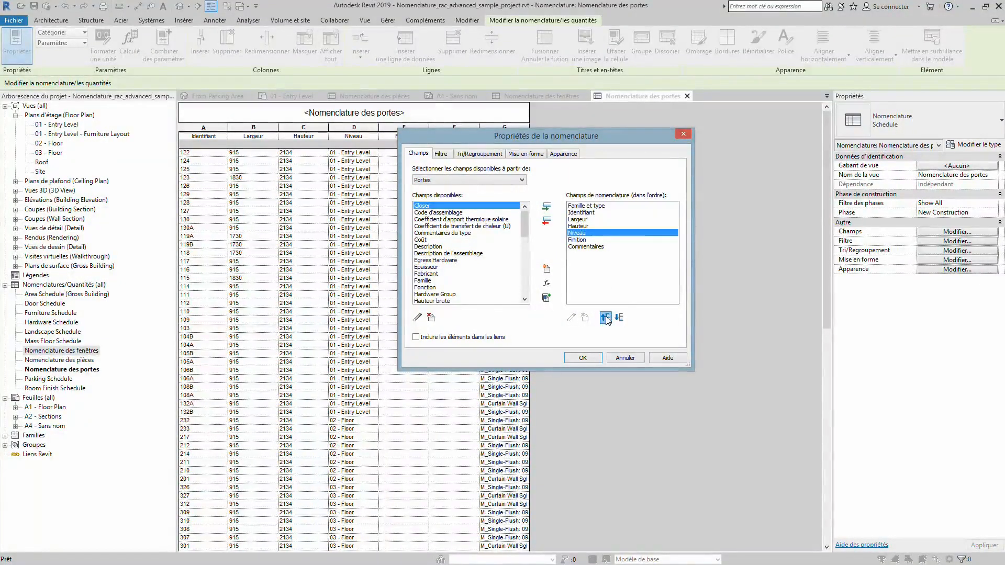
{"action": "left_click", "coordinate": [606, 318]}
{"action": "left_click", "coordinate": [606, 318]}
{"action": "left_click", "coordinate": [606, 318]}
{"action": "left_click", "coordinate": [606, 317]}
{"action": "left_click", "coordinate": [577, 360]}
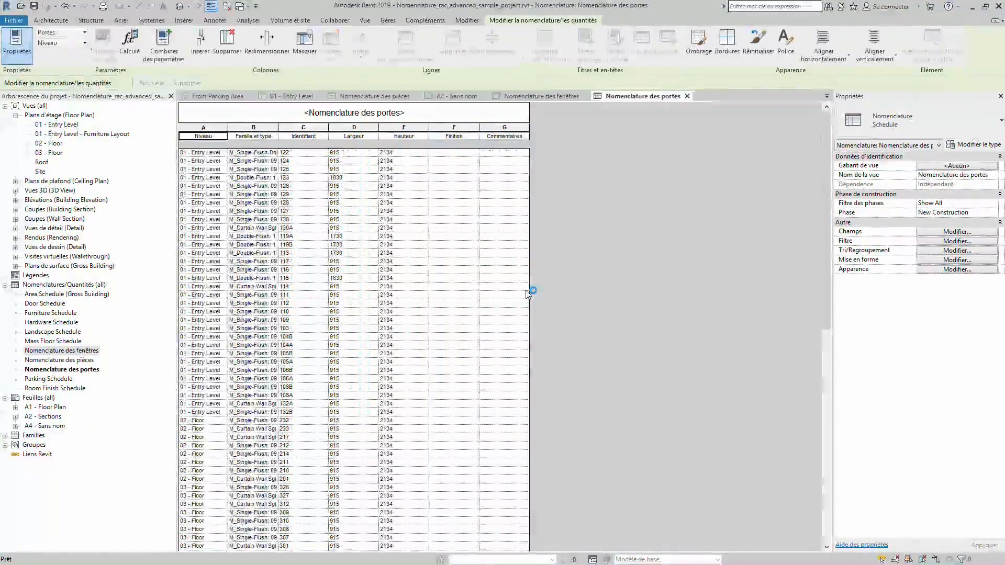
Step: Widen the Niveau and Famille et type columns until the full family and type names fit, and look over the rows
{"action": "left_click_drag", "start_coordinate": [227, 128], "coordinate": [417, 129]}
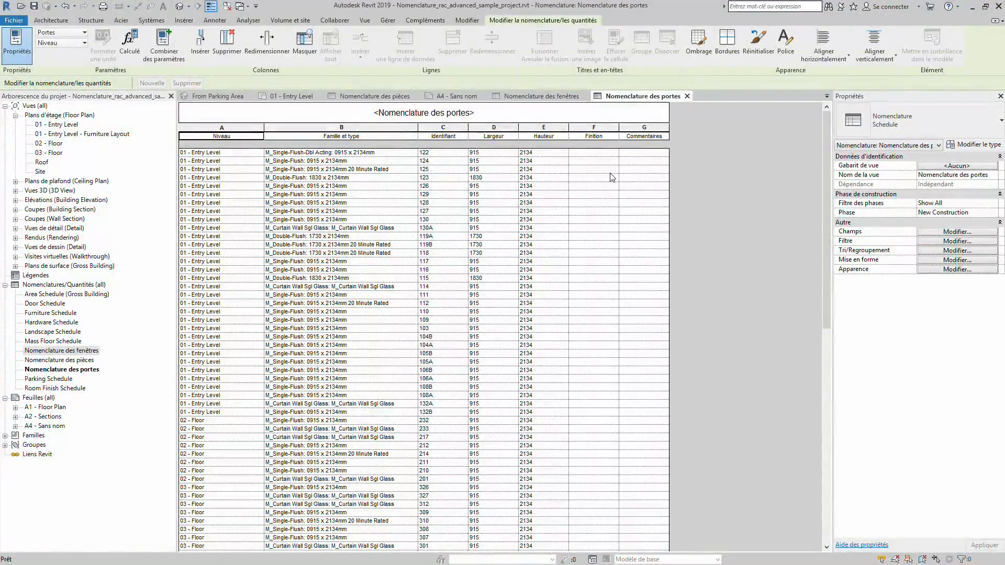
{"action": "scroll", "coordinate": [613, 177], "scroll_direction": "down", "scroll_amount": 2}
{"action": "scroll", "coordinate": [606, 225], "scroll_direction": "up", "scroll_amount": 2}
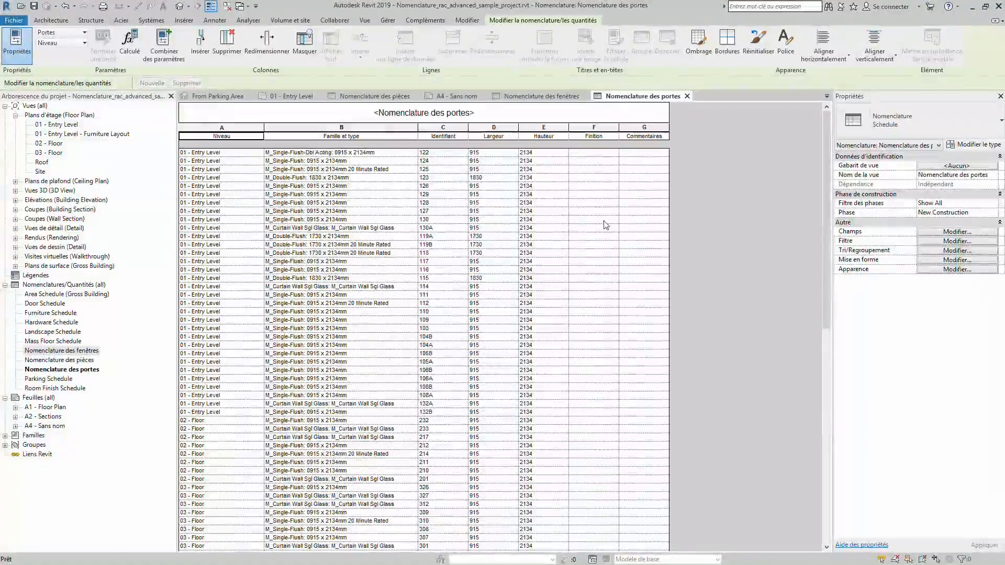
{"action": "scroll", "coordinate": [605, 221], "scroll_direction": "down", "scroll_amount": 2}
{"action": "scroll", "coordinate": [604, 221], "scroll_direction": "up", "scroll_amount": 2}
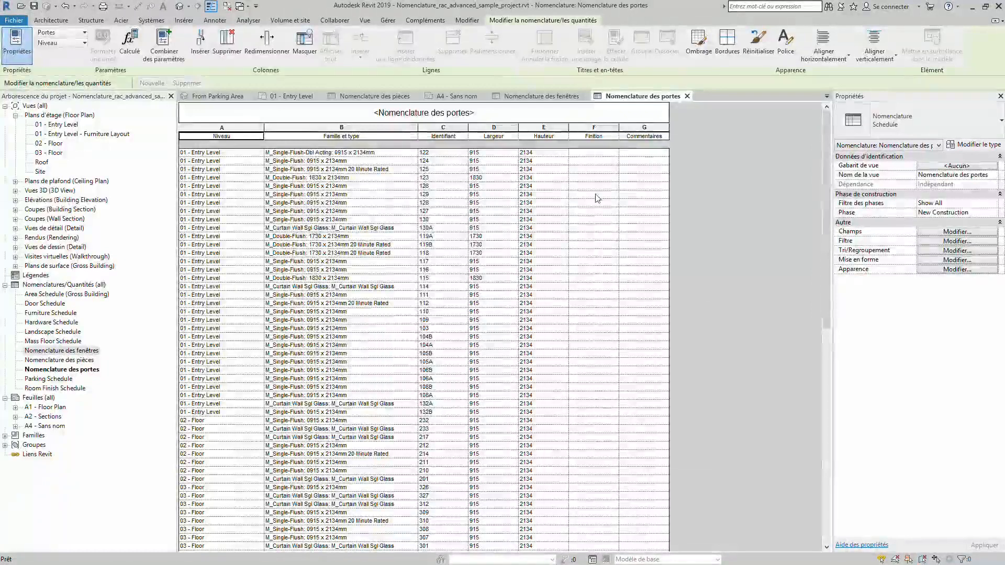
{"action": "scroll", "coordinate": [595, 204], "scroll_direction": "down", "scroll_amount": 3}
{"action": "scroll", "coordinate": [595, 234], "scroll_direction": "up", "scroll_amount": 3}
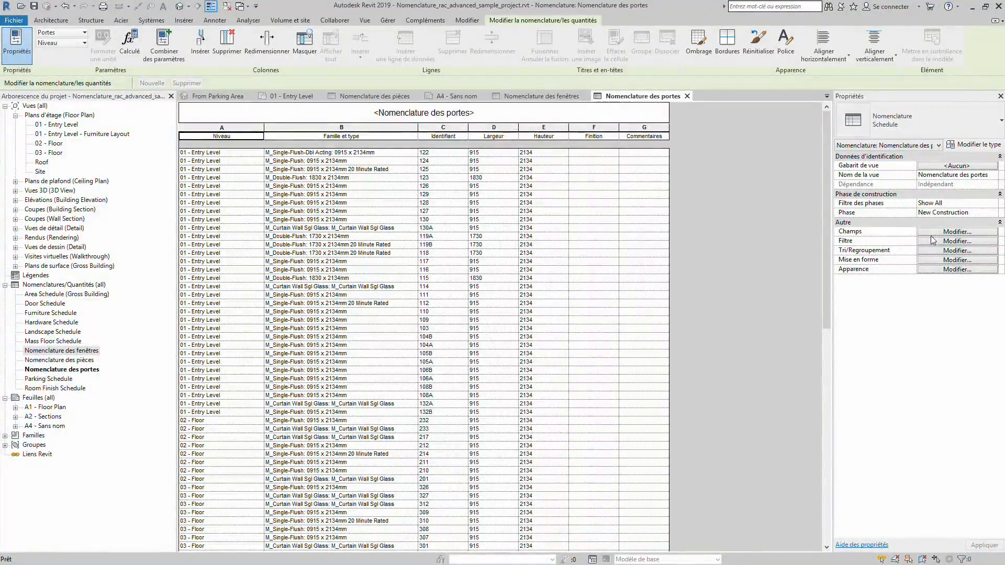
Step: Sort the door schedule by Famille et type in ascending order and apply the sorting
{"action": "left_click", "coordinate": [953, 251]}
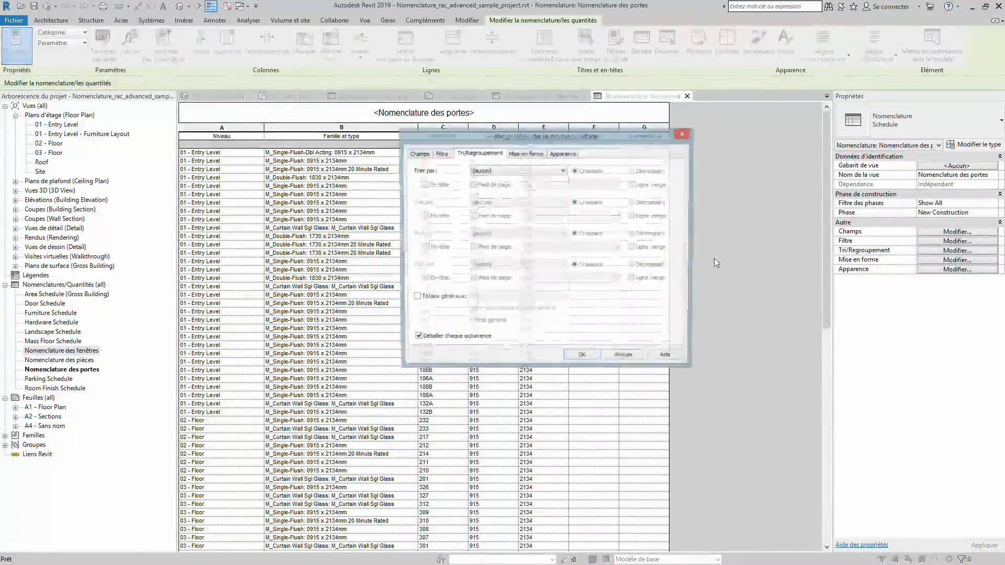
{"action": "left_click", "coordinate": [496, 170]}
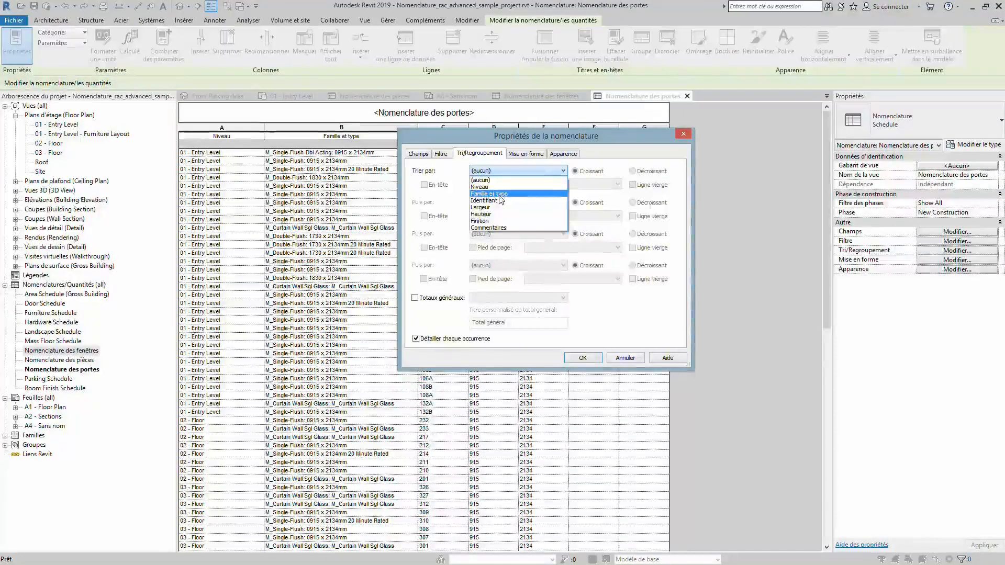
{"action": "left_click", "coordinate": [500, 195]}
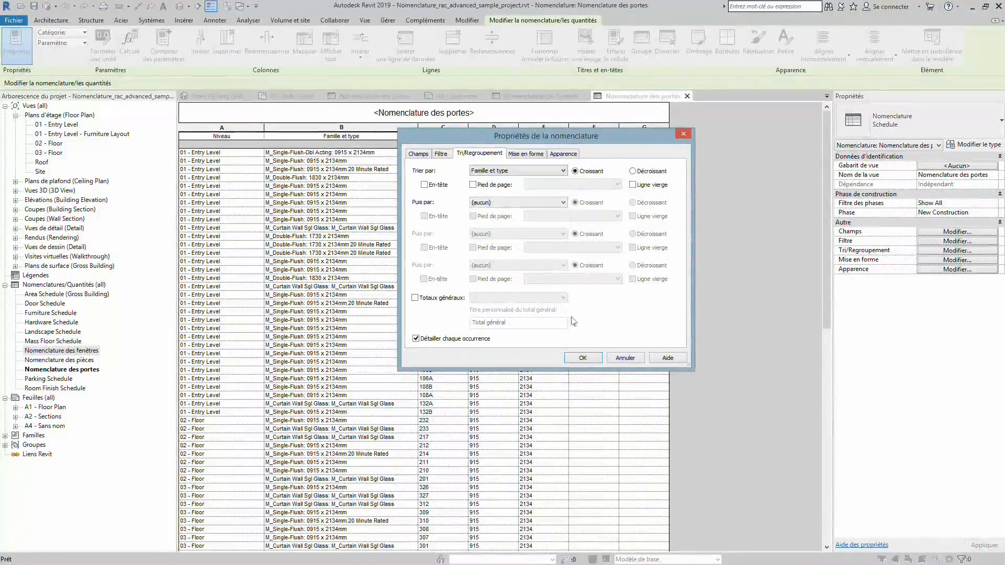
{"action": "left_click", "coordinate": [583, 358]}
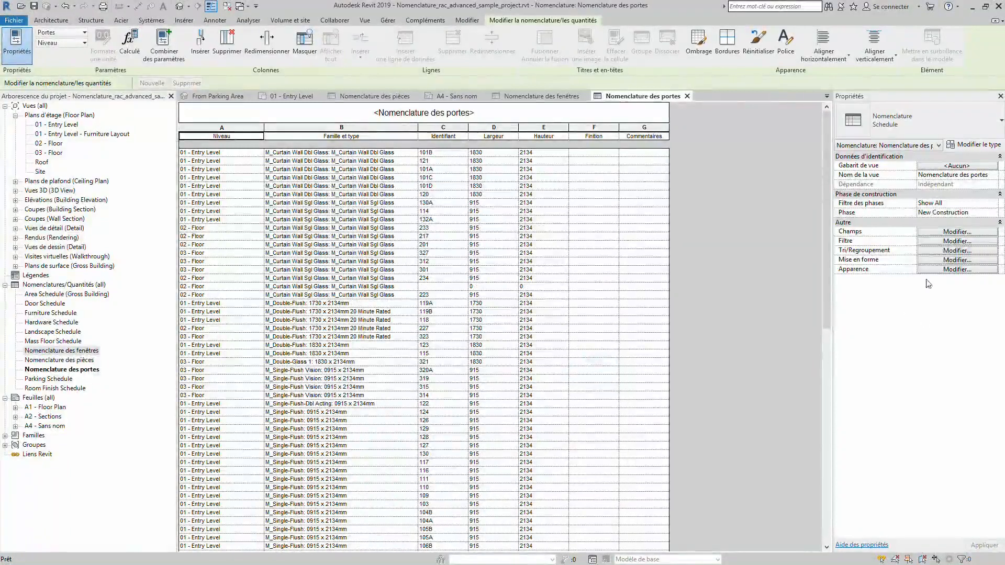
Step: Turn off Détailler chaque occurrence so the schedule groups identical door types, and select the Identifiant cell of M_Single-Flush: 0915 x 2134mm
{"action": "left_click", "coordinate": [949, 251]}
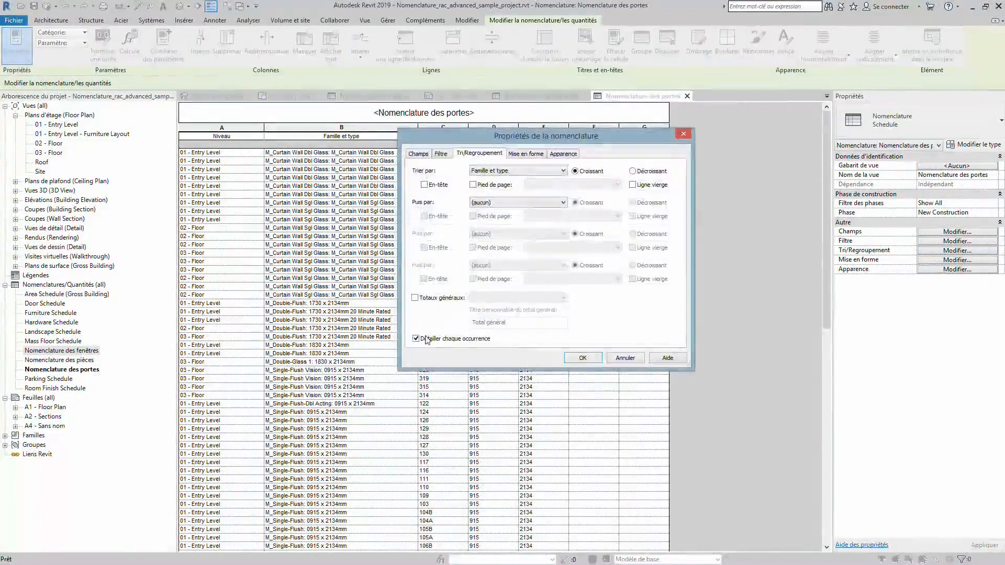
{"action": "left_click", "coordinate": [587, 361]}
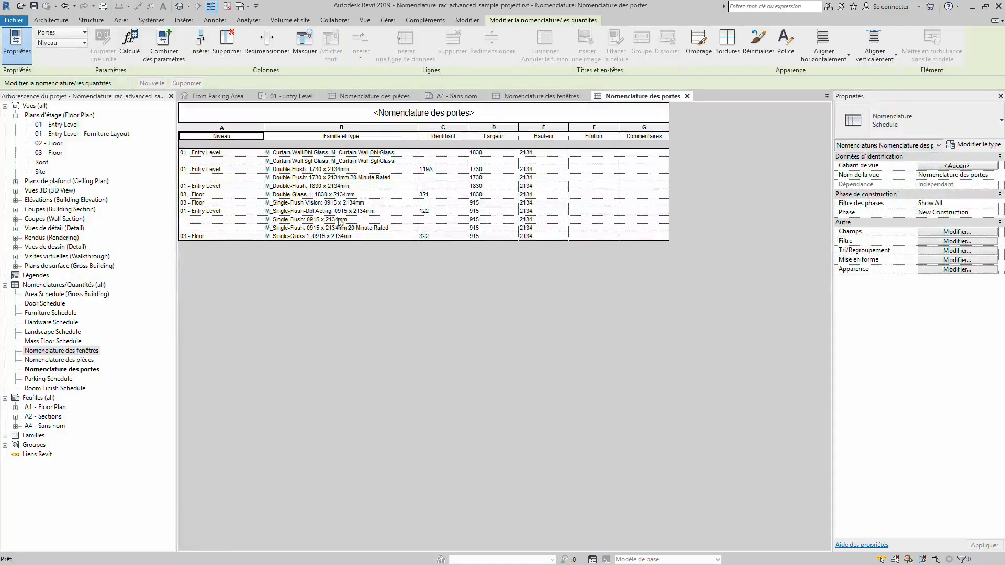
{"action": "left_click", "coordinate": [425, 220]}
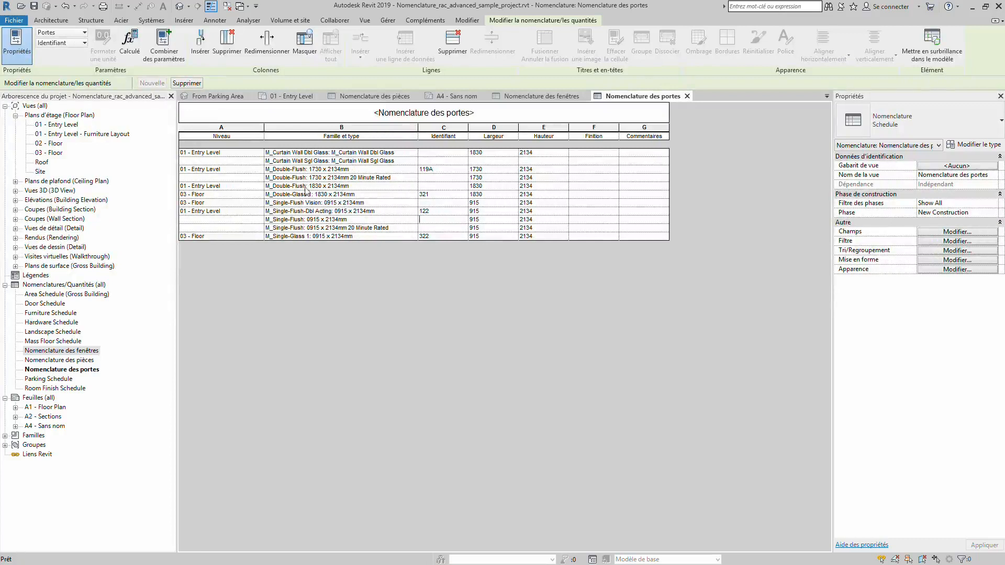
Step: Enter the finishes Bois, Metal and PVC for the first three door types in the Finition column
{"action": "left_click", "coordinate": [601, 152]}
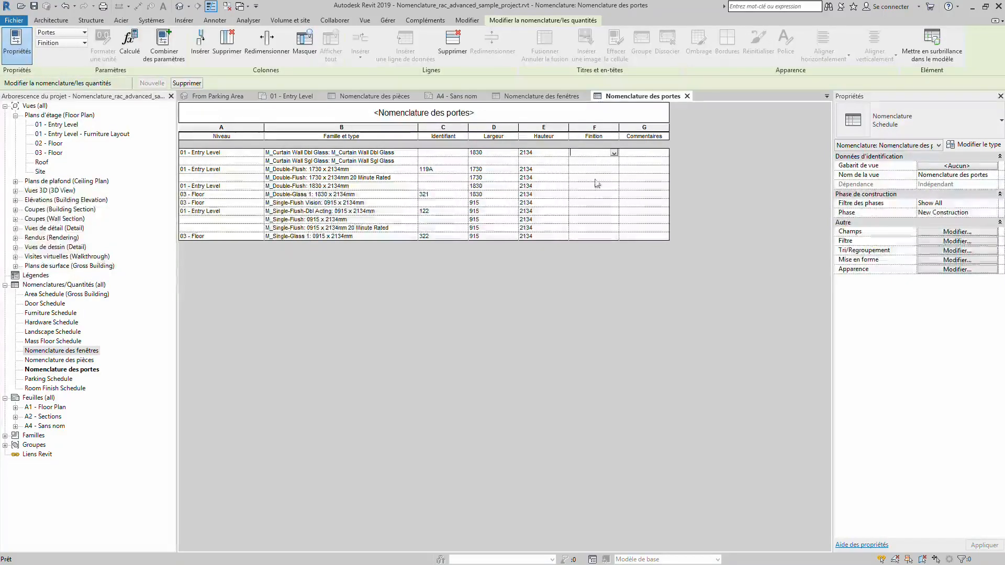
{"action": "type", "text": "Bois"}
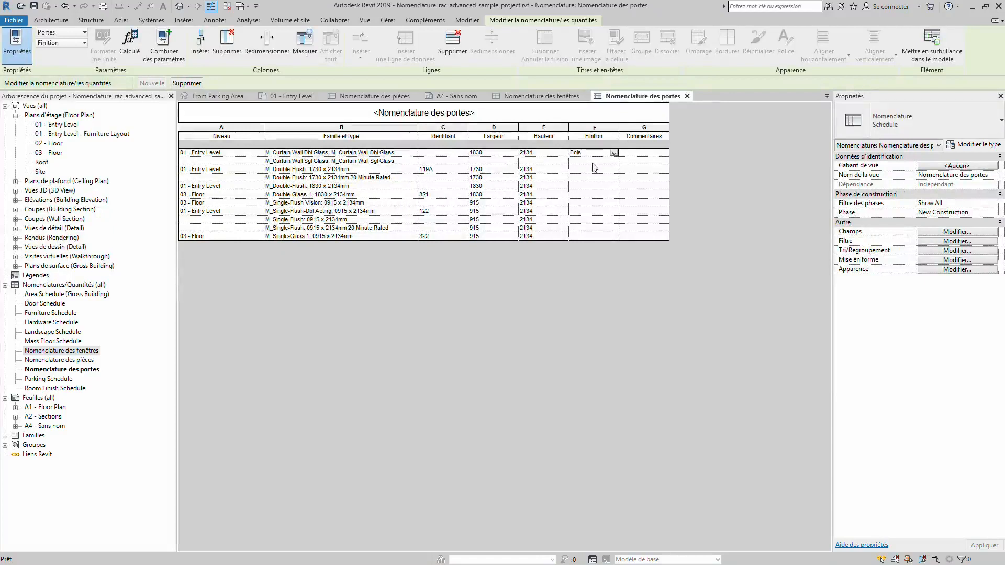
{"action": "key", "text": "Return"}
{"action": "type", "text": "Metal"}
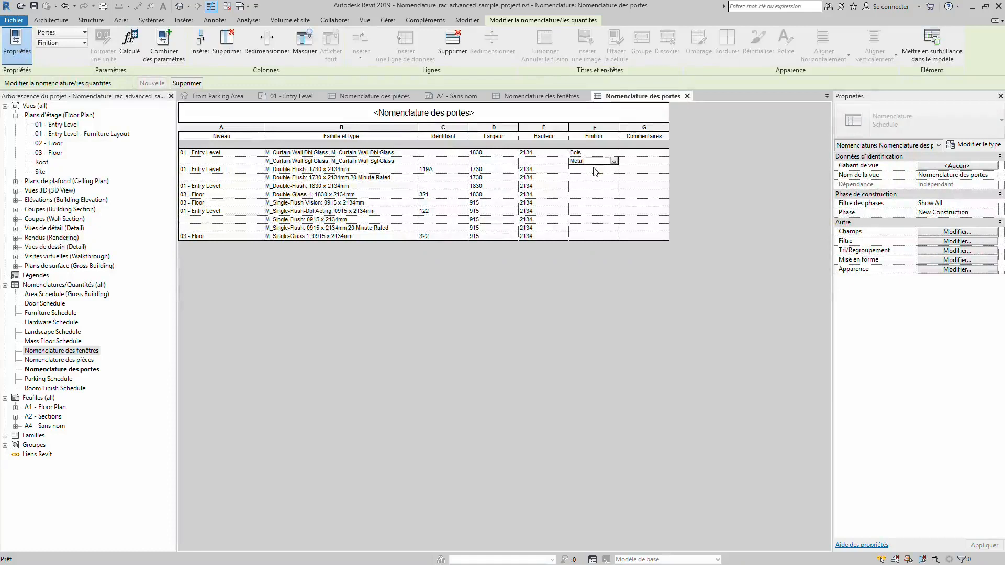
{"action": "key", "text": "Return"}
{"action": "type", "text": "PVC"}
{"action": "key", "text": "Return"}
Step: Assign the existing finishes Bois, Metal, Metal and PVC to the fourth through seventh door types, in that order
{"action": "left_click", "coordinate": [594, 179]}
{"action": "left_click", "coordinate": [614, 179]}
{"action": "left_click", "coordinate": [587, 187]}
{"action": "left_click", "coordinate": [613, 185]}
{"action": "left_click", "coordinate": [583, 201]}
{"action": "left_click", "coordinate": [614, 194]}
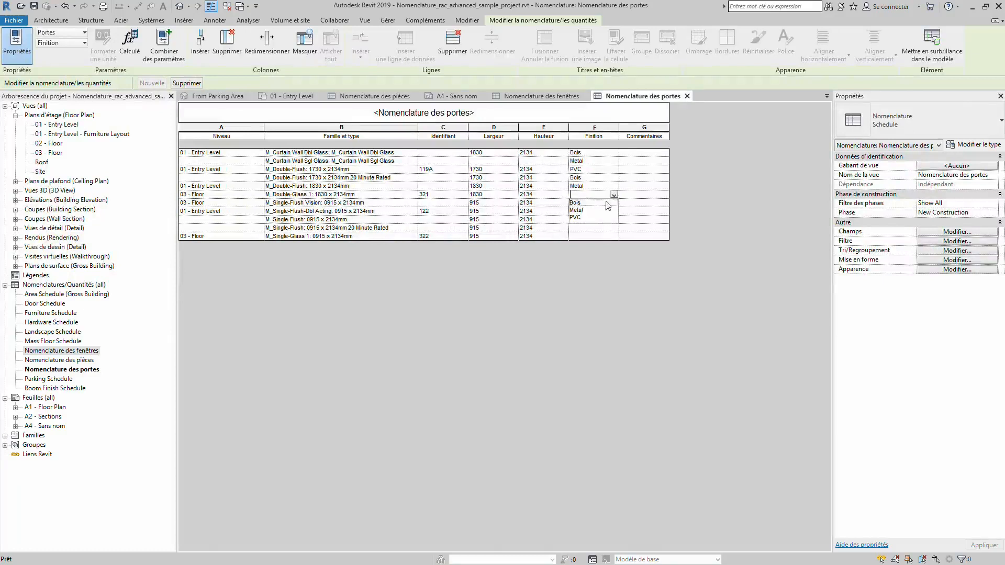
{"action": "left_click", "coordinate": [577, 210]}
{"action": "left_click", "coordinate": [614, 203]}
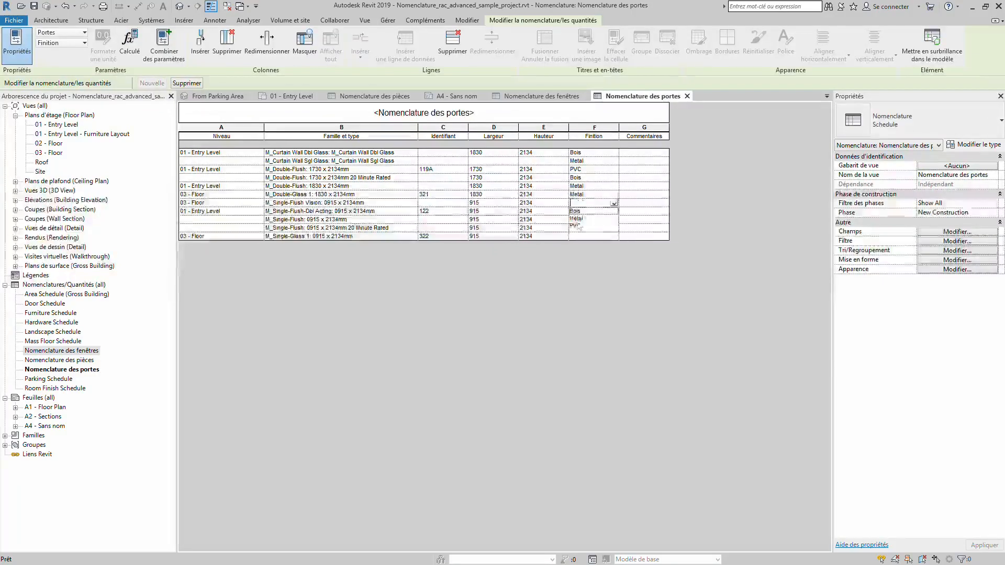
{"action": "left_click", "coordinate": [576, 226]}
Step: Assign the existing finishes Bois, Metal, Metal and Bois to the last four door types, in that order
{"action": "left_click", "coordinate": [613, 212]}
{"action": "left_click", "coordinate": [587, 220]}
{"action": "left_click", "coordinate": [615, 220]}
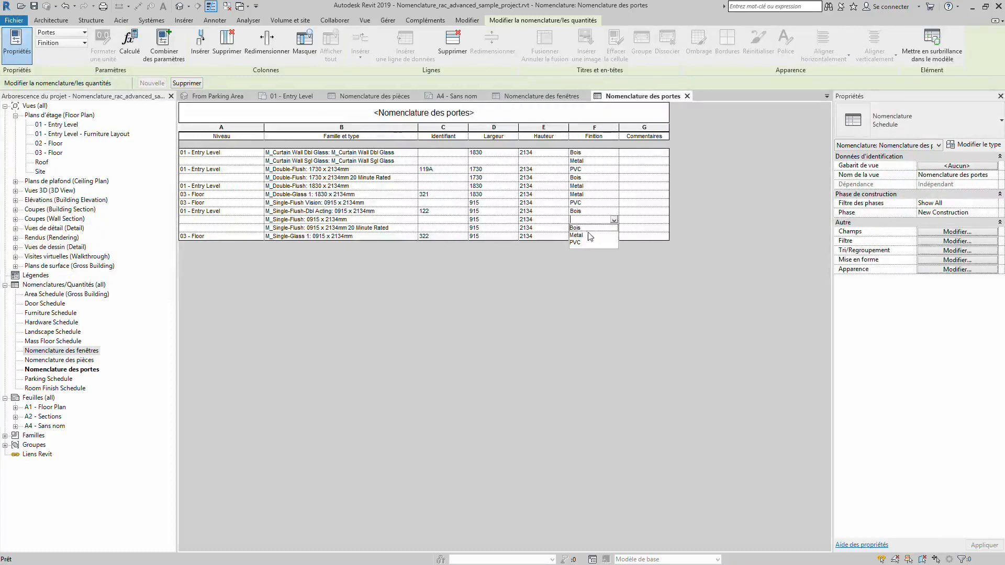
{"action": "left_click", "coordinate": [585, 236]}
{"action": "left_click", "coordinate": [584, 229]}
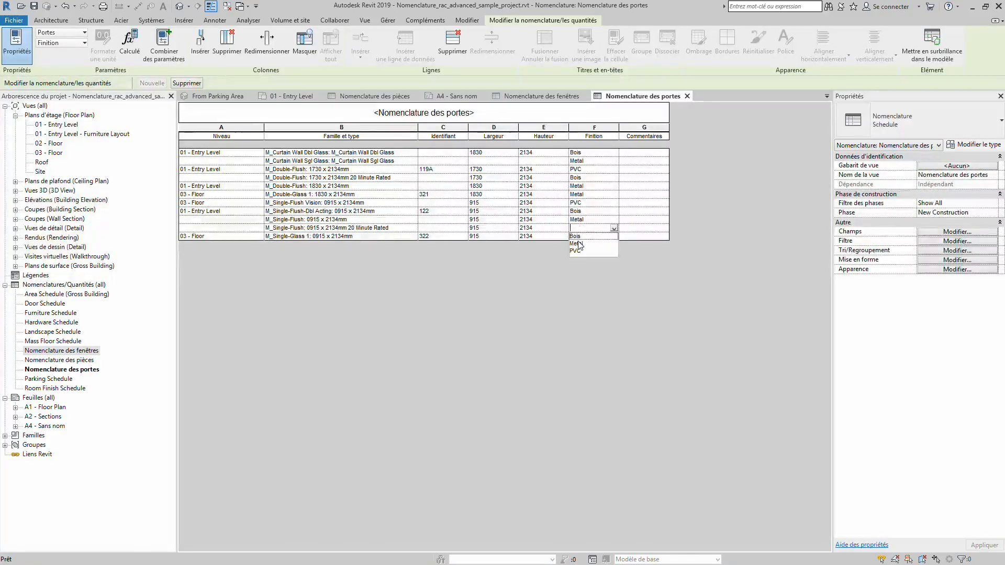
{"action": "left_click", "coordinate": [613, 237]}
{"action": "left_click", "coordinate": [614, 236]}
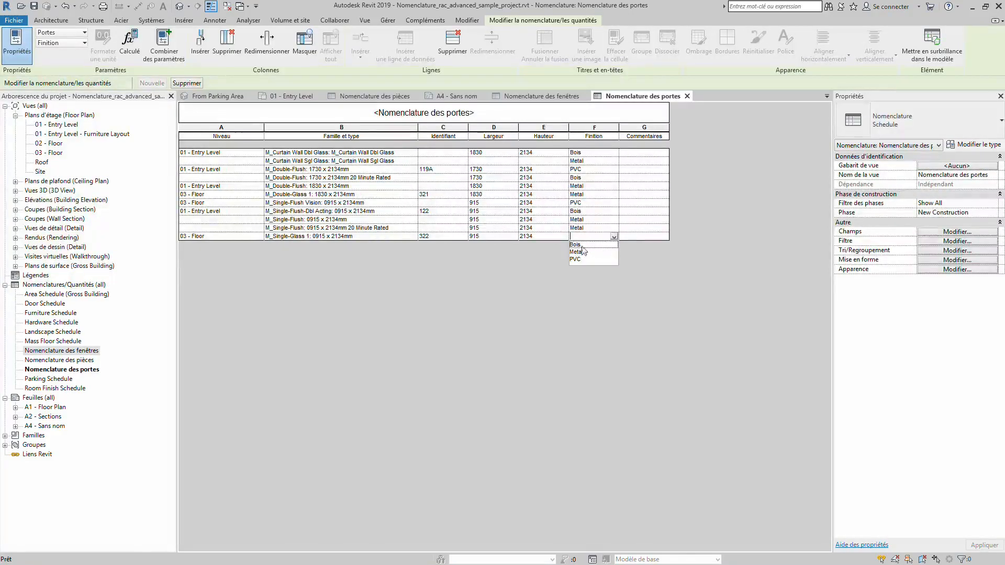
{"action": "left_click", "coordinate": [579, 245]}
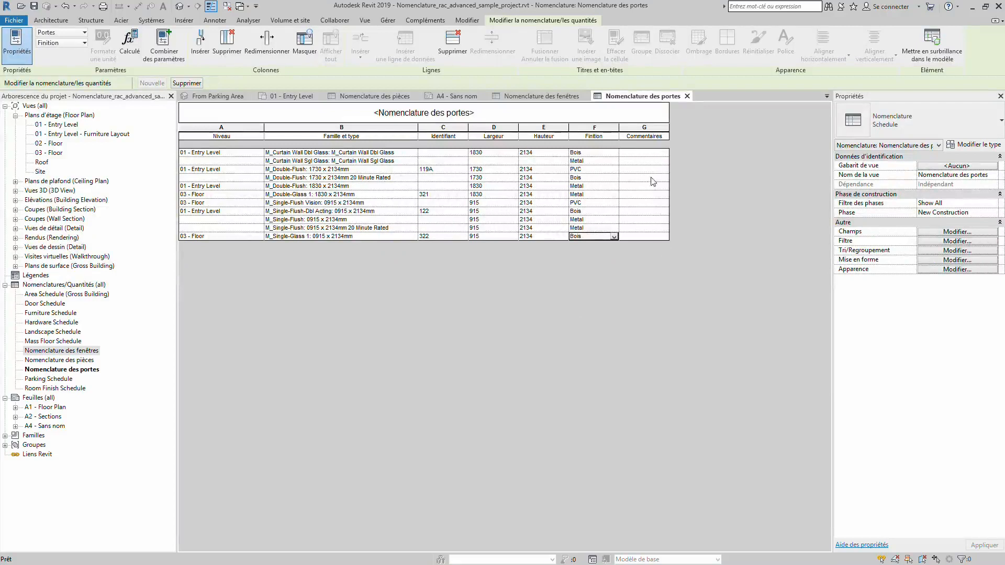
Step: Enter the comment "Vérifier la finition" for the first door type, M_Curtain Wall Dbl Glass
{"action": "left_click", "coordinate": [652, 153]}
{"action": "type", "text": "Vérifier la fi"}
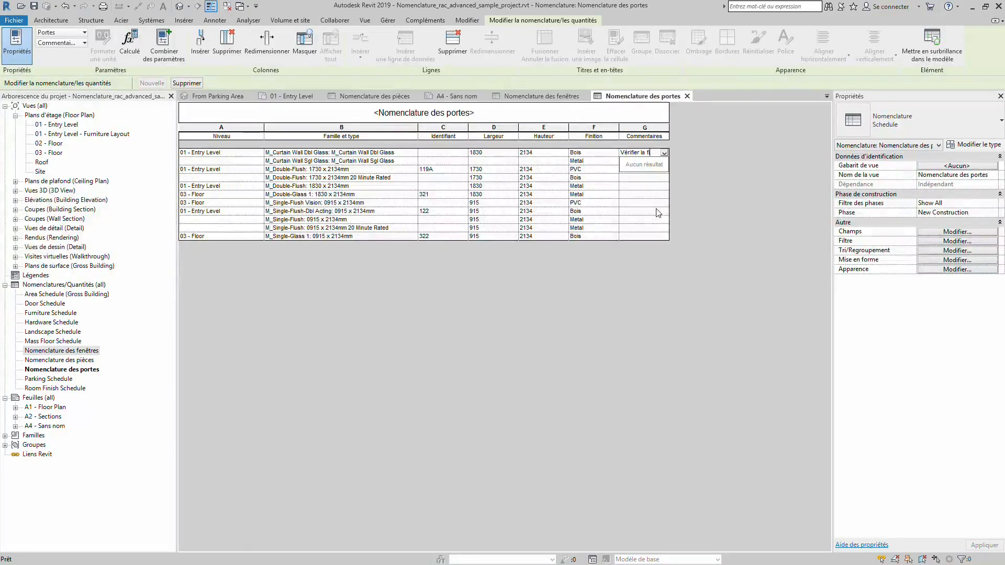
{"action": "type", "text": "nitio"}
{"action": "key", "text": "Return"}
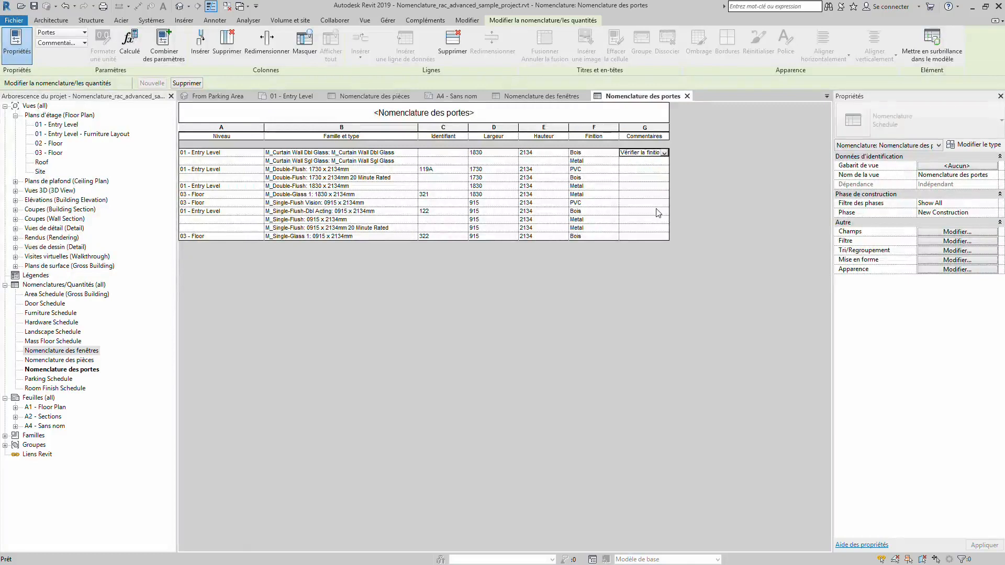
Step: Reuse the comment "Vérifier la finition" for the second through fifth door types, down to M_Double-Flush: 1830 x 2134mm
{"action": "left_click", "coordinate": [664, 162]}
{"action": "left_click", "coordinate": [648, 170]}
{"action": "left_click", "coordinate": [664, 169]}
{"action": "left_click", "coordinate": [643, 179]}
{"action": "left_click", "coordinate": [665, 178]}
{"action": "left_click", "coordinate": [640, 186]}
{"action": "left_click", "coordinate": [664, 187]}
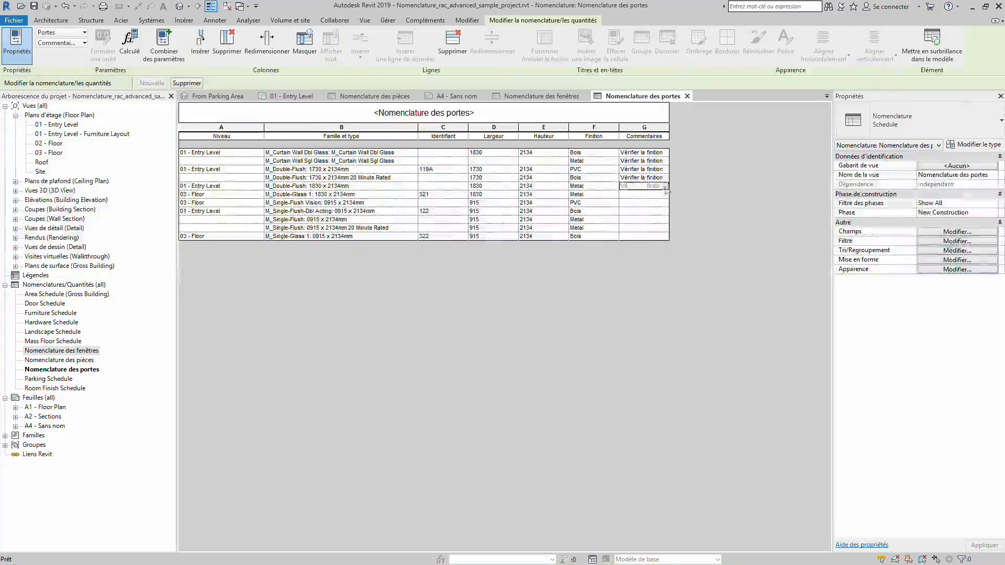
Step: Set the comment "Vérifier la finition" for the M_Double-Glass 1 and M_Single-Flush Vision door types
{"action": "left_click", "coordinate": [663, 196]}
{"action": "left_click", "coordinate": [663, 195]}
{"action": "left_click", "coordinate": [664, 195]}
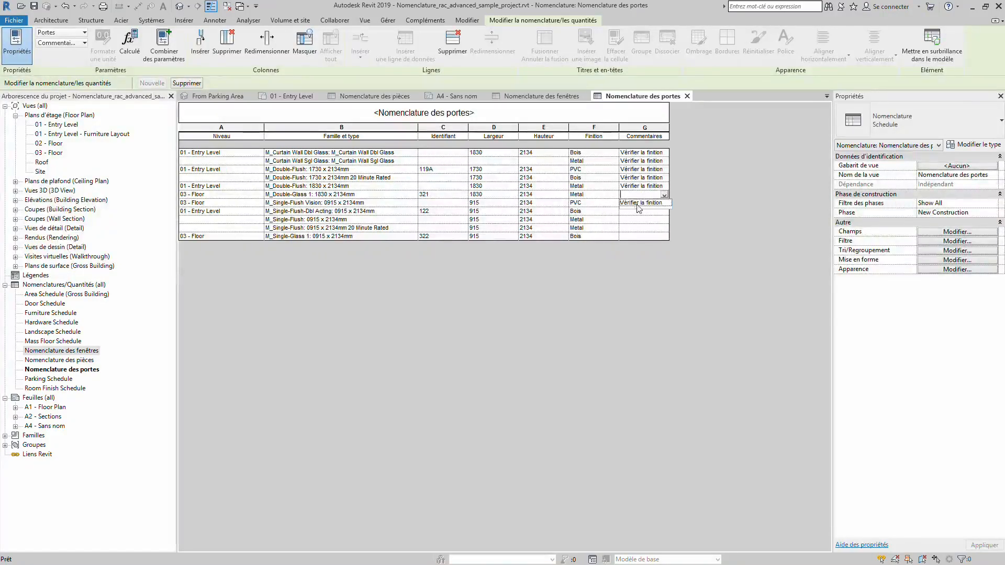
{"action": "left_click", "coordinate": [663, 204]}
{"action": "left_click", "coordinate": [662, 203]}
{"action": "left_click", "coordinate": [664, 203]}
{"action": "left_click", "coordinate": [664, 213]}
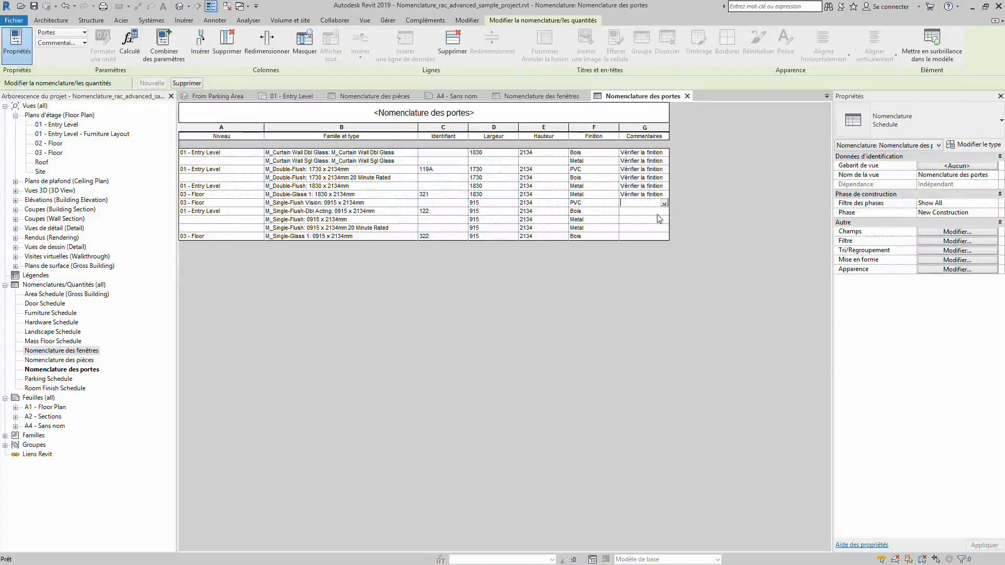
Step: Fill in the comment "Vérifier la finition" for the last four door types, from M_Single-Flush-Dbl Acting to M_Single-Glass 1
{"action": "left_click", "coordinate": [663, 212]}
{"action": "left_click", "coordinate": [664, 211]}
{"action": "left_click", "coordinate": [663, 220]}
{"action": "left_click", "coordinate": [660, 220]}
{"action": "left_click", "coordinate": [663, 220]}
{"action": "left_click", "coordinate": [663, 229]}
{"action": "left_click", "coordinate": [661, 228]}
{"action": "left_click", "coordinate": [663, 228]}
{"action": "left_click", "coordinate": [663, 236]}
{"action": "left_click", "coordinate": [659, 244]}
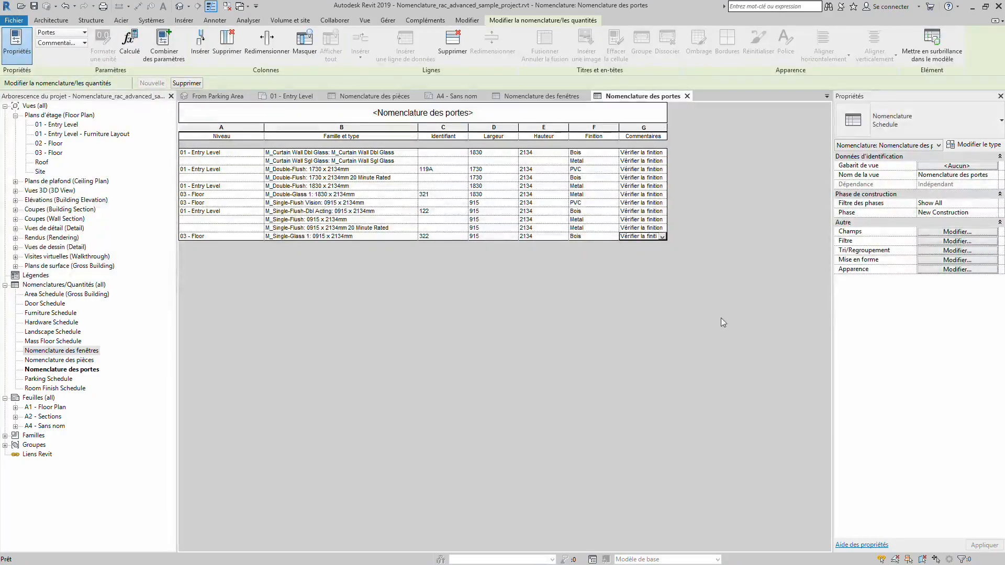
Step: Itemize every instance in the door schedule (Détailler chaque occurrence) and look through the individual door rows
{"action": "left_click", "coordinate": [957, 250]}
{"action": "left_click", "coordinate": [418, 337]}
{"action": "left_click", "coordinate": [582, 356]}
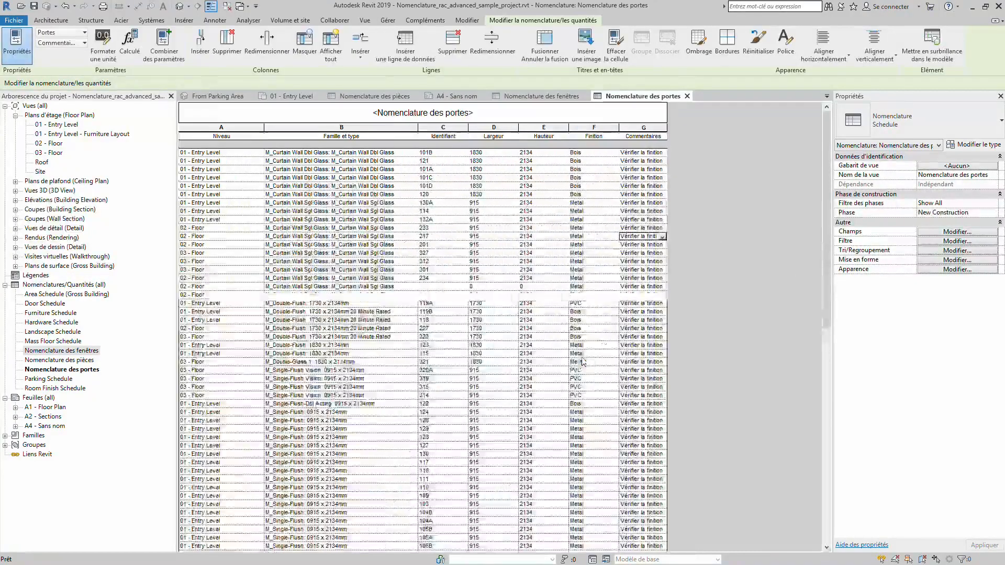
{"action": "scroll", "coordinate": [594, 419], "scroll_direction": "down", "scroll_amount": 10}
{"action": "scroll", "coordinate": [595, 419], "scroll_direction": "down", "scroll_amount": 3}
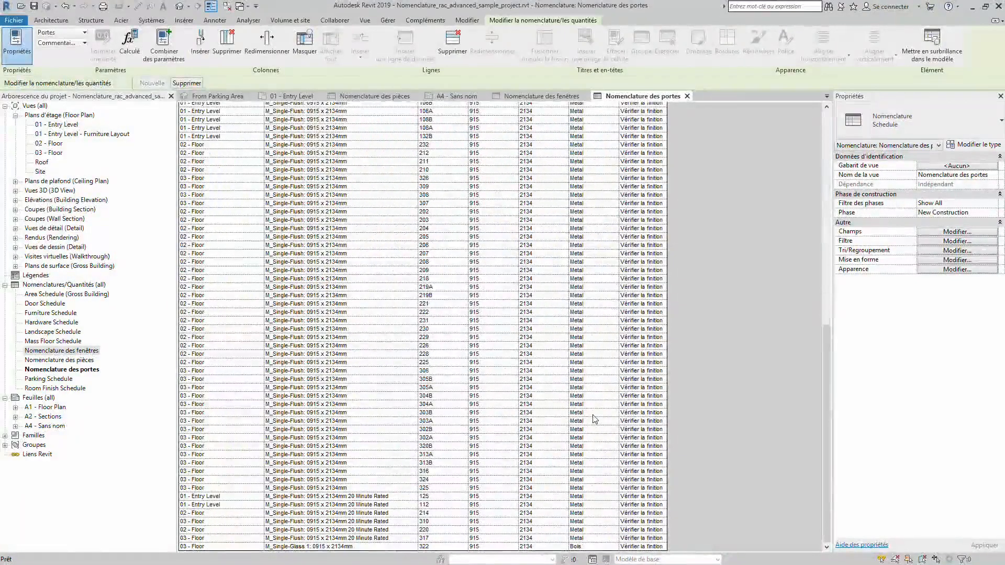
{"action": "scroll", "coordinate": [595, 419], "scroll_direction": "up", "scroll_amount": 15}
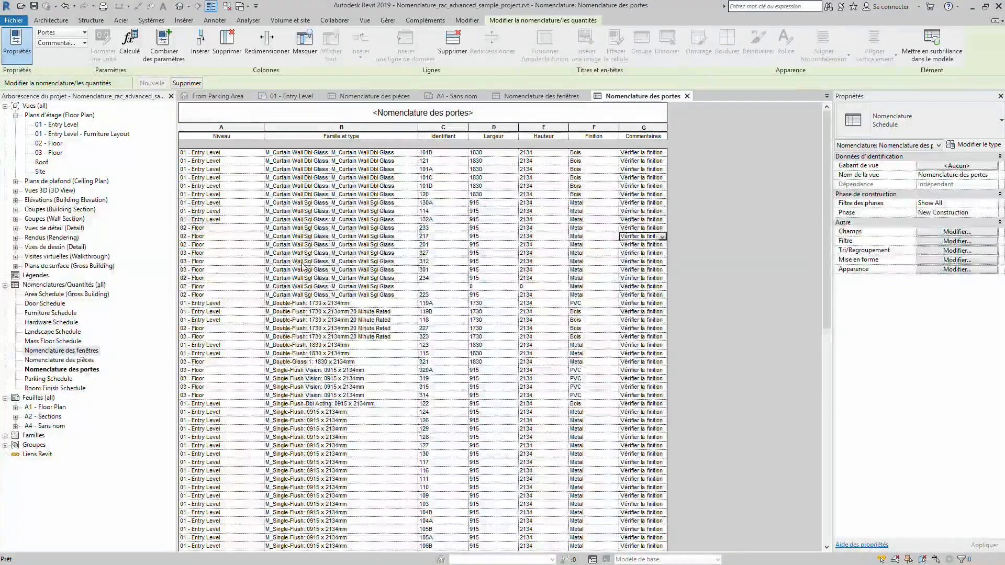
{"action": "scroll", "coordinate": [303, 264], "scroll_direction": "down", "scroll_amount": 10}
{"action": "scroll", "coordinate": [311, 260], "scroll_direction": "up", "scroll_amount": 10}
Step: Sort the door schedule by Niveau with header, "Titre, nombre et totaux" footer and blank line, with Famille et type as second criterion
{"action": "left_click", "coordinate": [950, 251]}
{"action": "left_click", "coordinate": [509, 172]}
{"action": "left_click", "coordinate": [511, 191]}
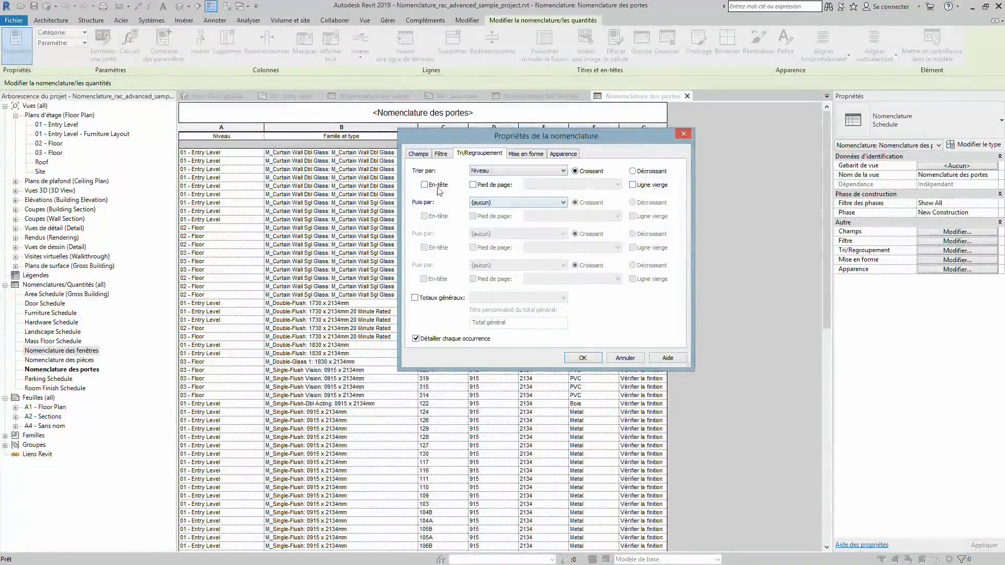
{"action": "left_click", "coordinate": [496, 186]}
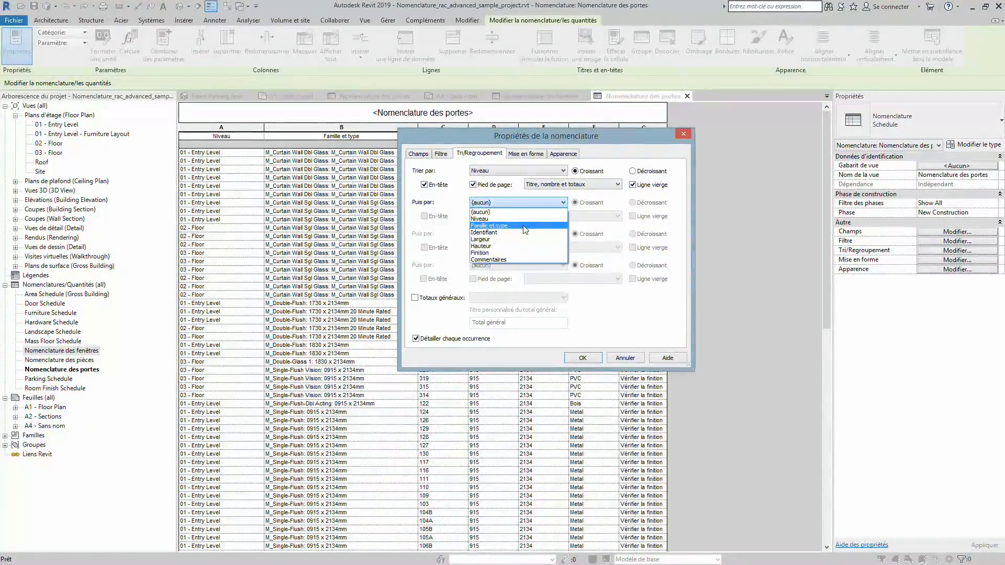
{"action": "left_click", "coordinate": [525, 227]}
{"action": "left_click", "coordinate": [583, 358]}
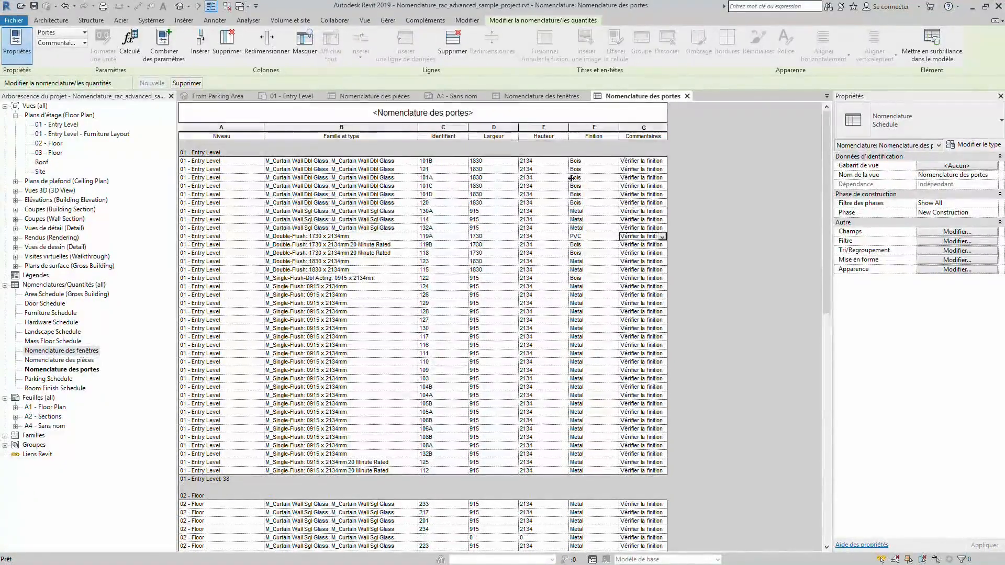
Step: Examine the door schedule's level groups, from 01 - Entry Level to 03 - Floor, with their headers and footers
{"action": "scroll", "coordinate": [586, 276], "scroll_direction": "down", "scroll_amount": 15}
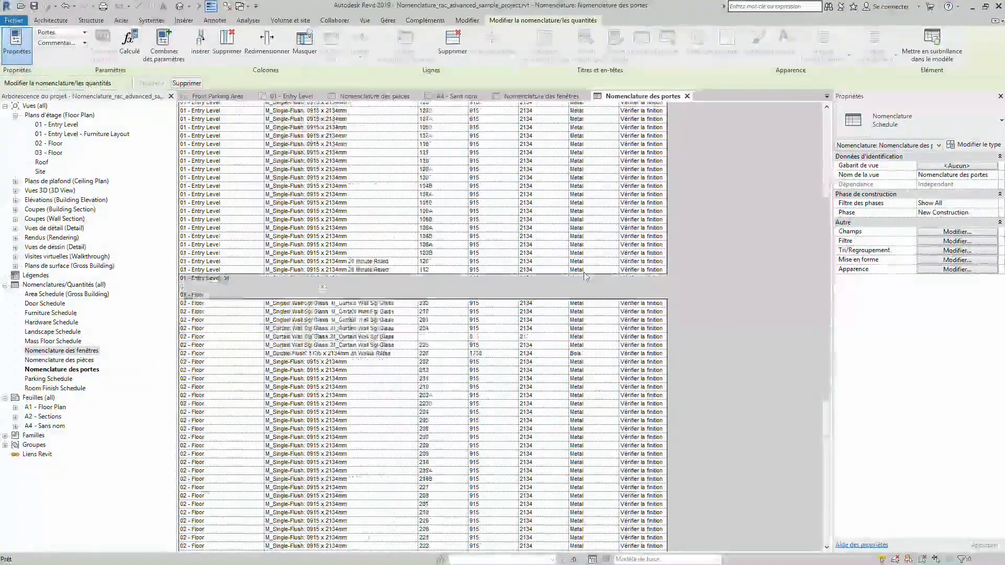
{"action": "scroll", "coordinate": [585, 272], "scroll_direction": "up", "scroll_amount": 15}
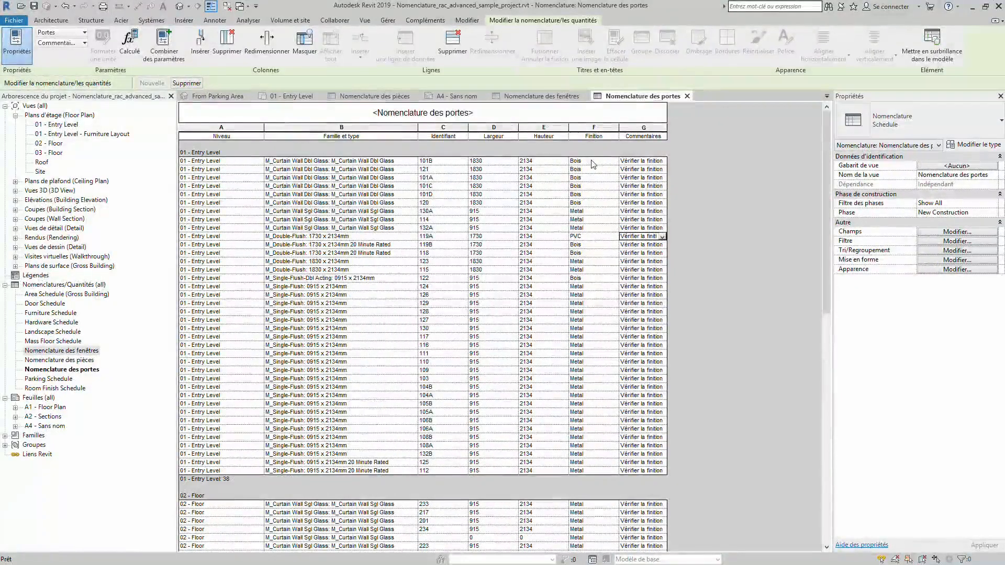
{"action": "scroll", "coordinate": [579, 179], "scroll_direction": "down", "scroll_amount": 15}
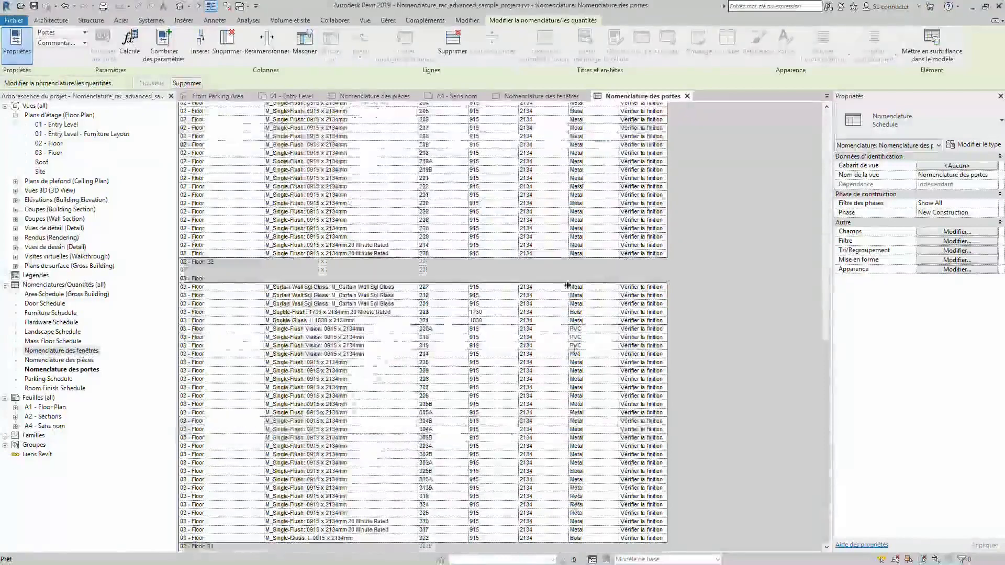
{"action": "scroll", "coordinate": [459, 328], "scroll_direction": "up", "scroll_amount": 14}
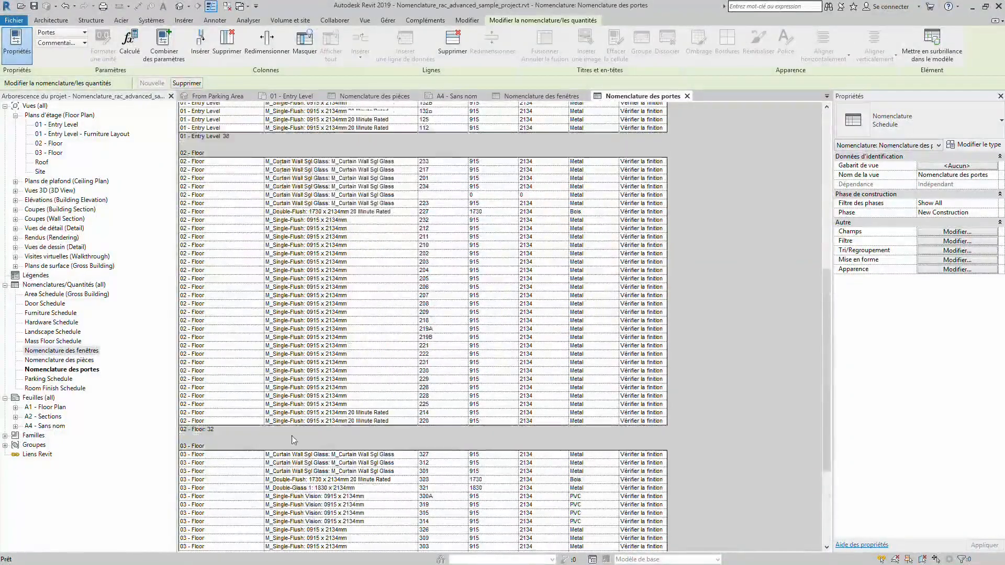
{"action": "scroll", "coordinate": [404, 329], "scroll_direction": "up", "scroll_amount": 1}
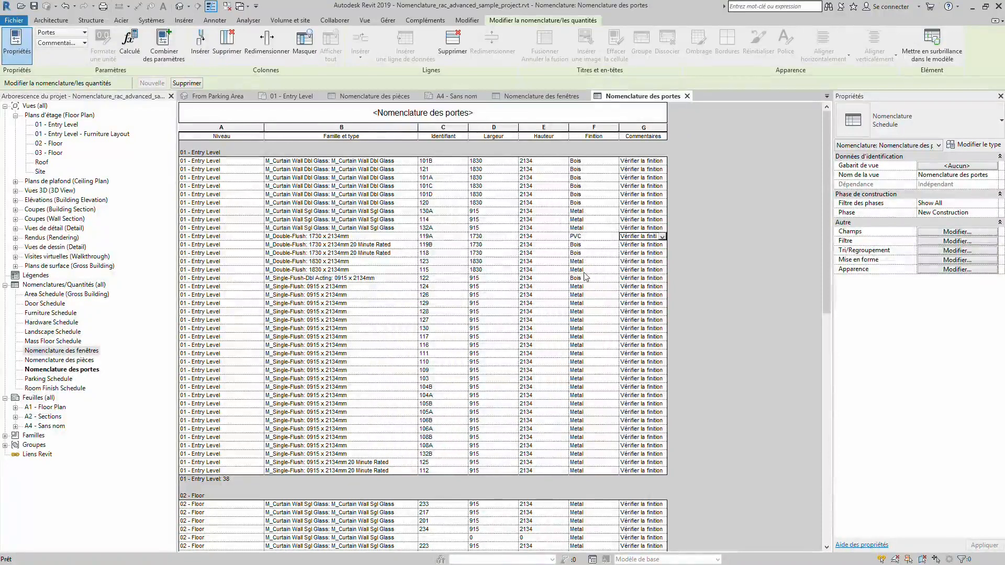
{"action": "scroll", "coordinate": [594, 163], "scroll_direction": "down", "scroll_amount": 9}
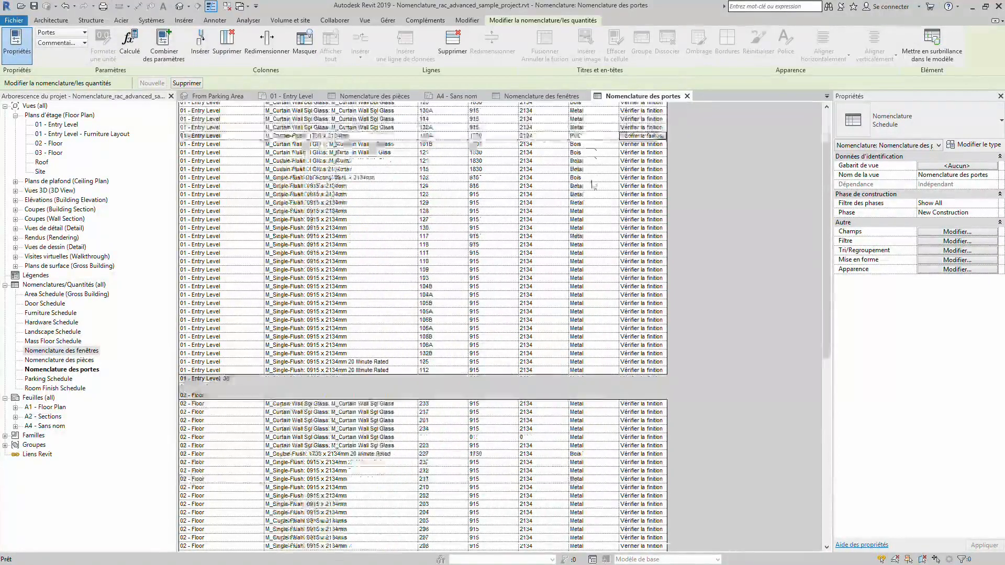
{"action": "scroll", "coordinate": [232, 124], "scroll_direction": "up", "scroll_amount": 9}
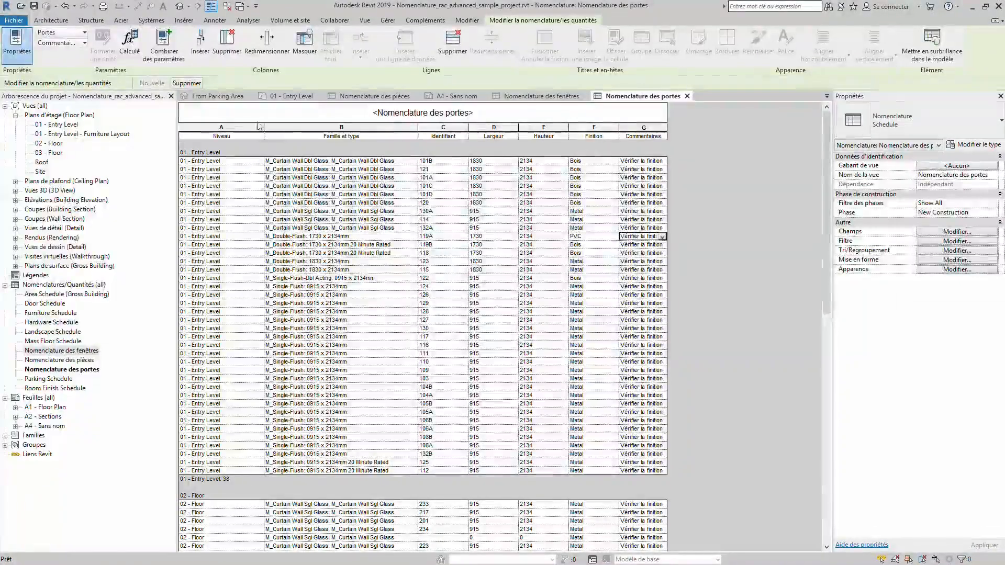
{"action": "scroll", "coordinate": [227, 218], "scroll_direction": "down", "scroll_amount": 4}
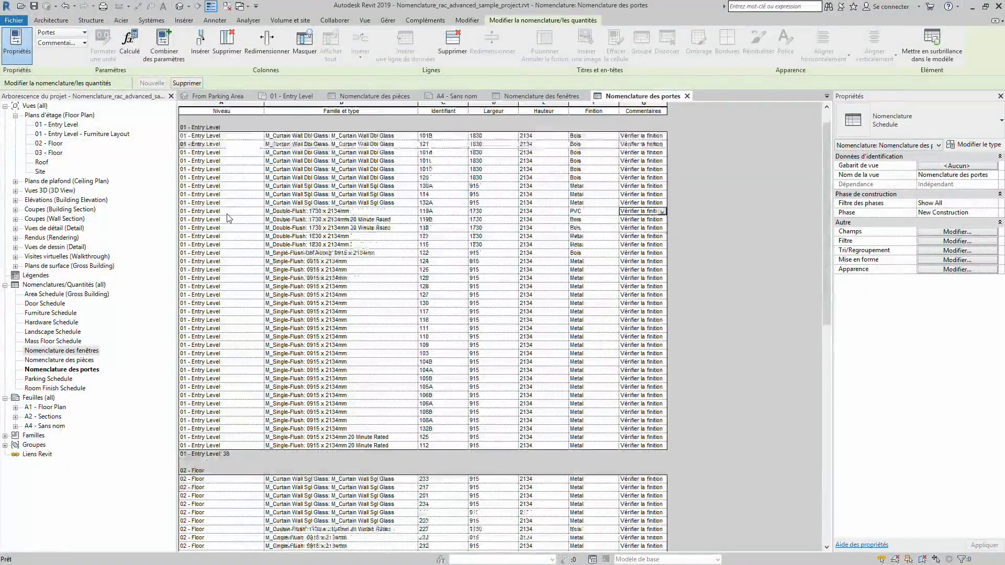
{"action": "scroll", "coordinate": [226, 218], "scroll_direction": "up", "scroll_amount": 4}
{"action": "scroll", "coordinate": [226, 218], "scroll_direction": "down", "scroll_amount": 1}
{"action": "scroll", "coordinate": [227, 218], "scroll_direction": "down", "scroll_amount": 7}
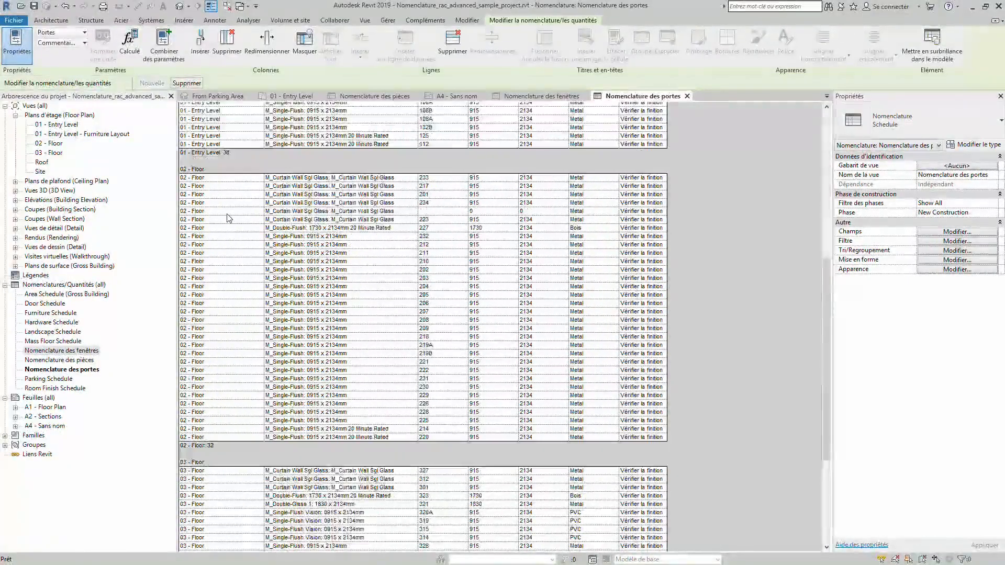
{"action": "scroll", "coordinate": [228, 218], "scroll_direction": "up", "scroll_amount": 7}
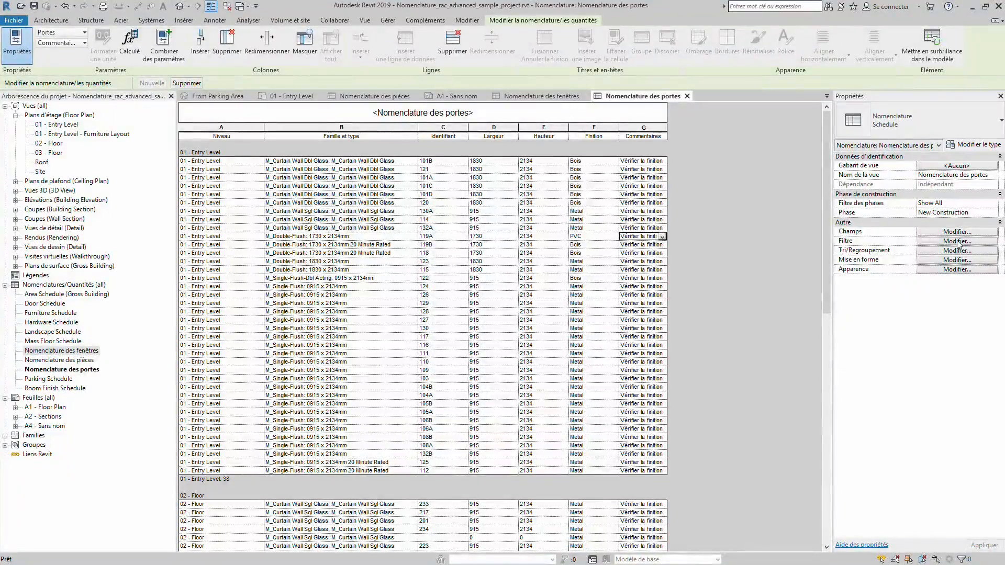
Step: Hide the Niveau field in the door schedule's formatting and look over the level groups
{"action": "left_click", "coordinate": [956, 261]}
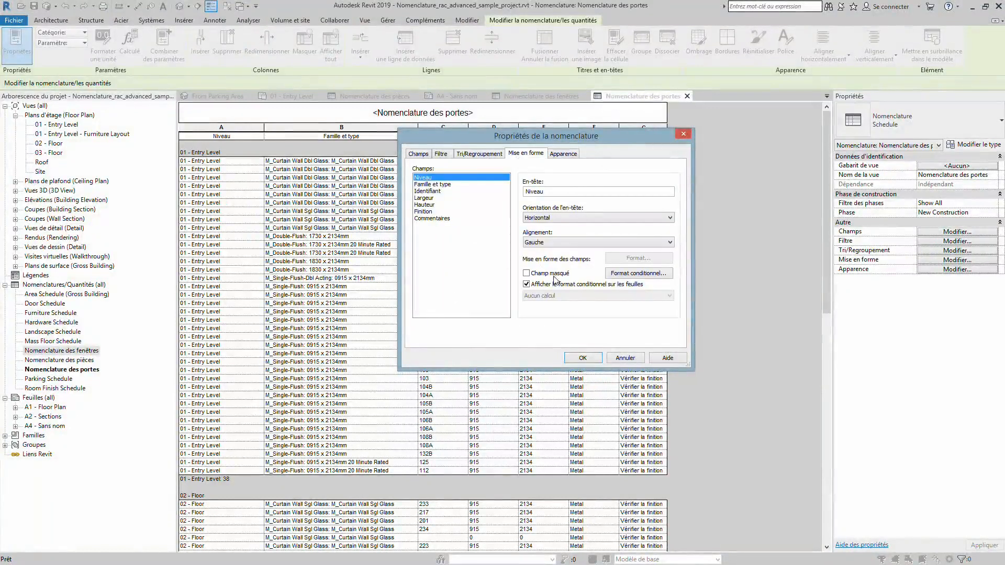
{"action": "left_click", "coordinate": [585, 357]}
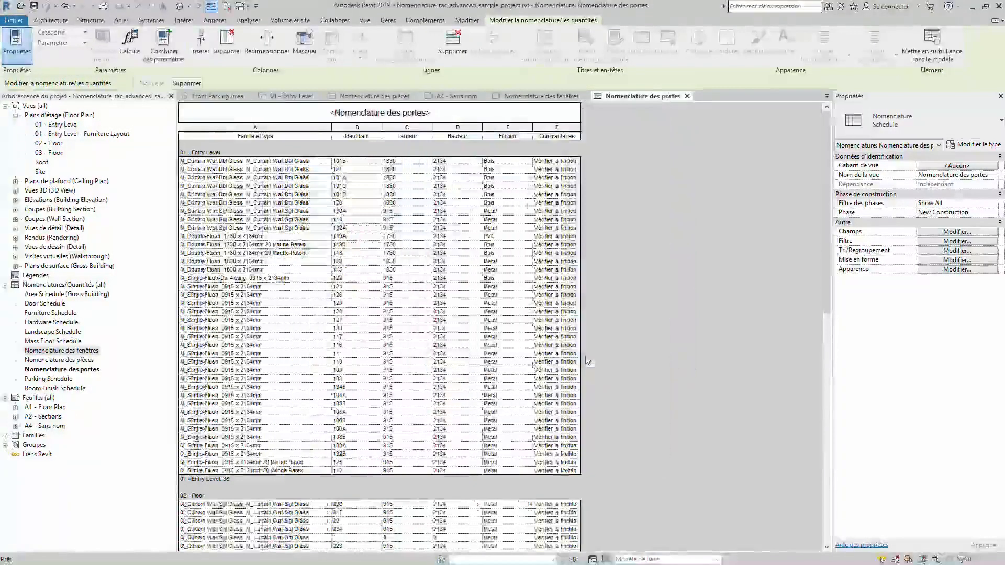
{"action": "scroll", "coordinate": [637, 272], "scroll_direction": "down", "scroll_amount": 10}
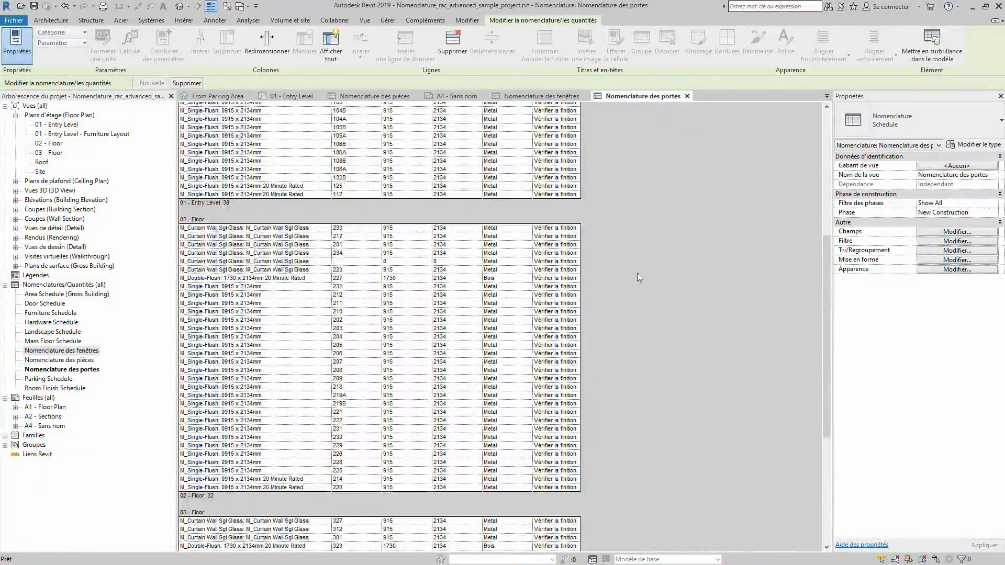
{"action": "scroll", "coordinate": [636, 272], "scroll_direction": "up", "scroll_amount": 10}
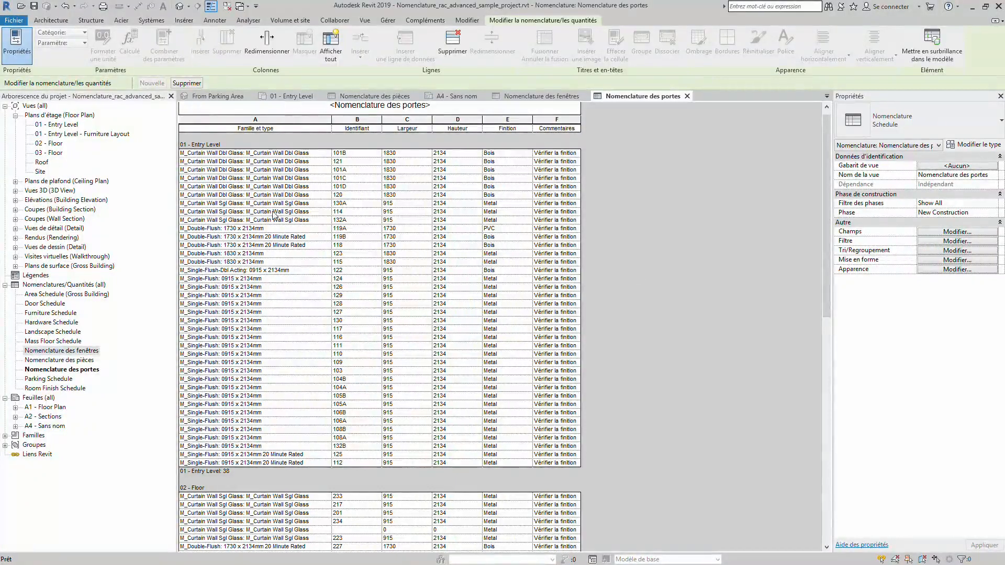
Step: Review the door schedule's sorting and grouping settings and its rows grouped by level
{"action": "left_click", "coordinate": [944, 250]}
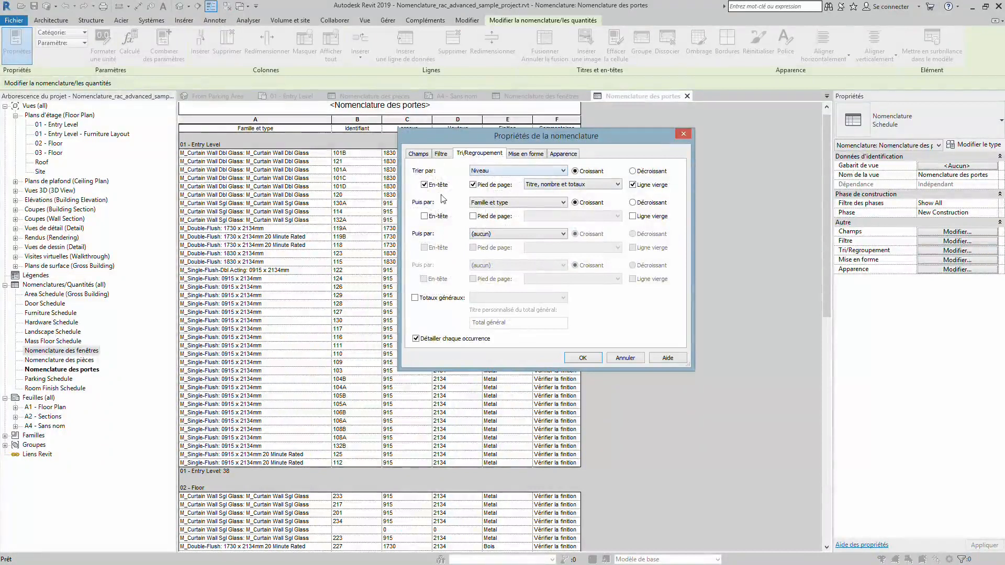
{"action": "left_click", "coordinate": [627, 358]}
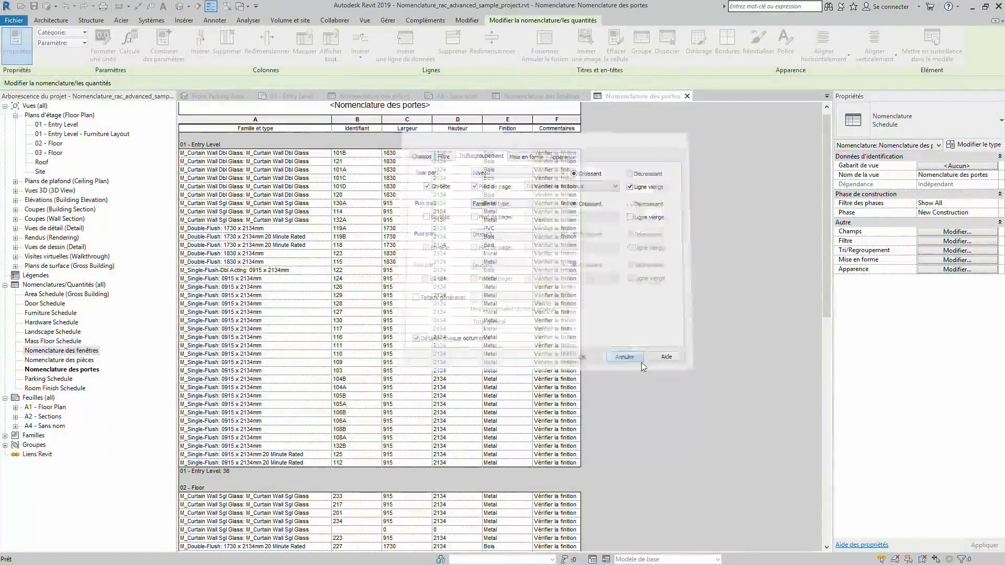
{"action": "scroll", "coordinate": [674, 349], "scroll_direction": "down", "scroll_amount": 5}
{"action": "scroll", "coordinate": [675, 353], "scroll_direction": "up", "scroll_amount": 2}
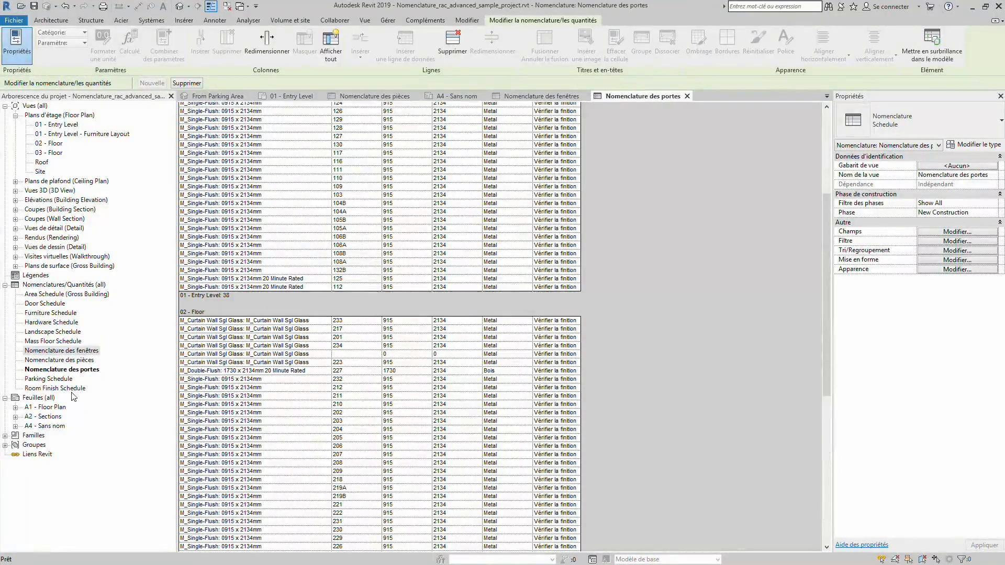
Step: Open sheet A4 - Sans nom and place Nomenclature des portes beside the window schedule, aligned with its upper edge
{"action": "double_click", "coordinate": [52, 427]}
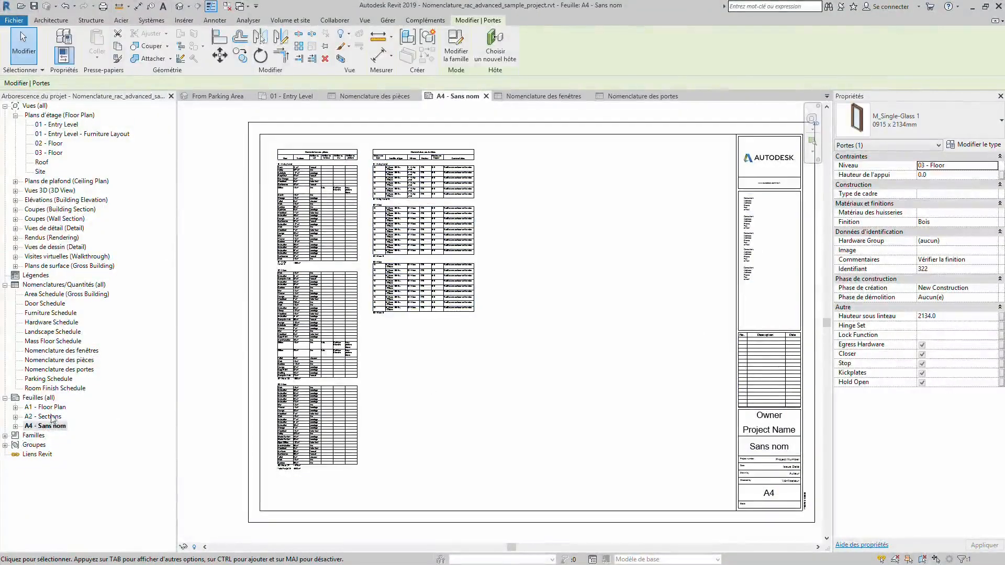
{"action": "left_click", "coordinate": [68, 371]}
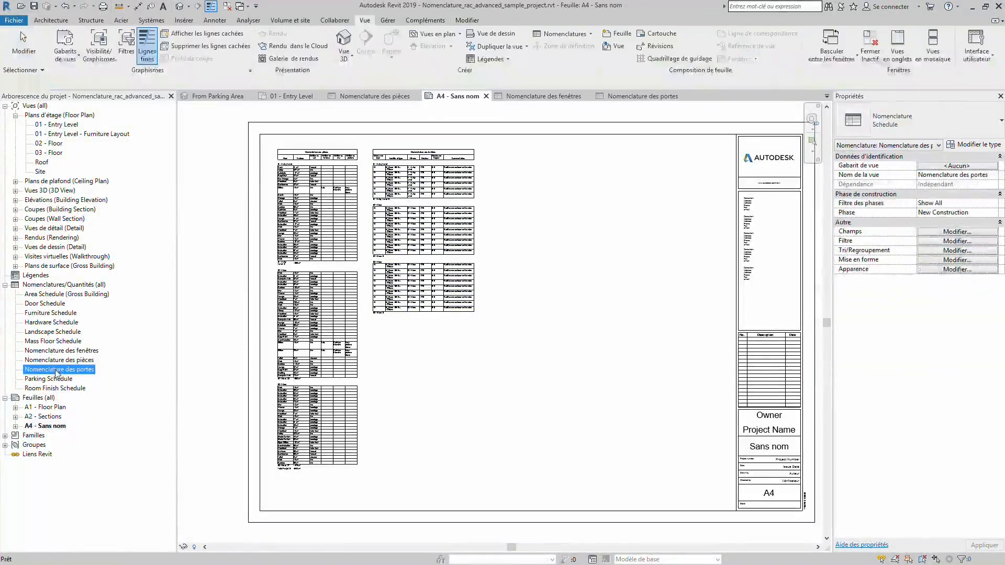
{"action": "left_click_drag", "start_coordinate": [546, 332], "coordinate": [556, 322]}
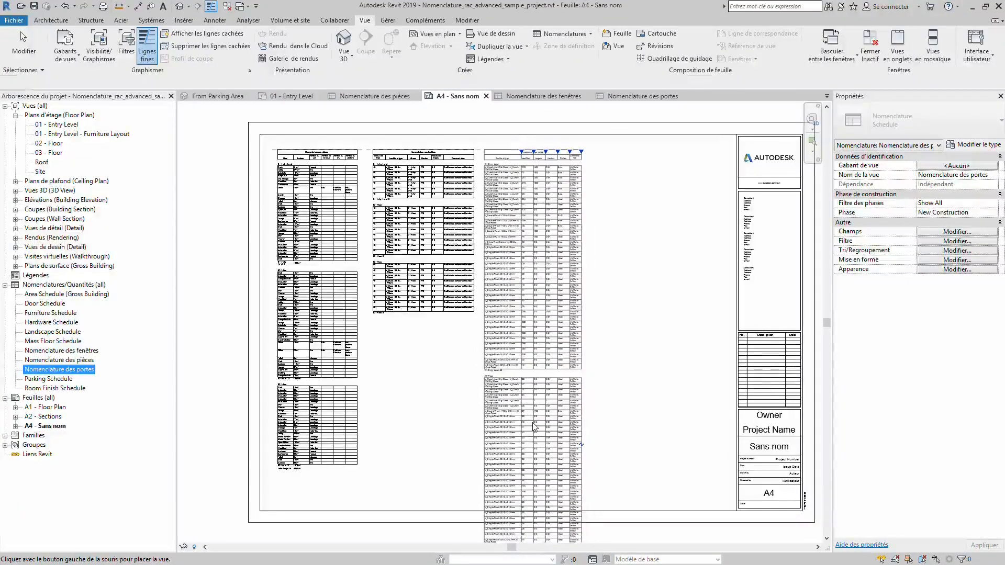
{"action": "left_click", "coordinate": [535, 411]}
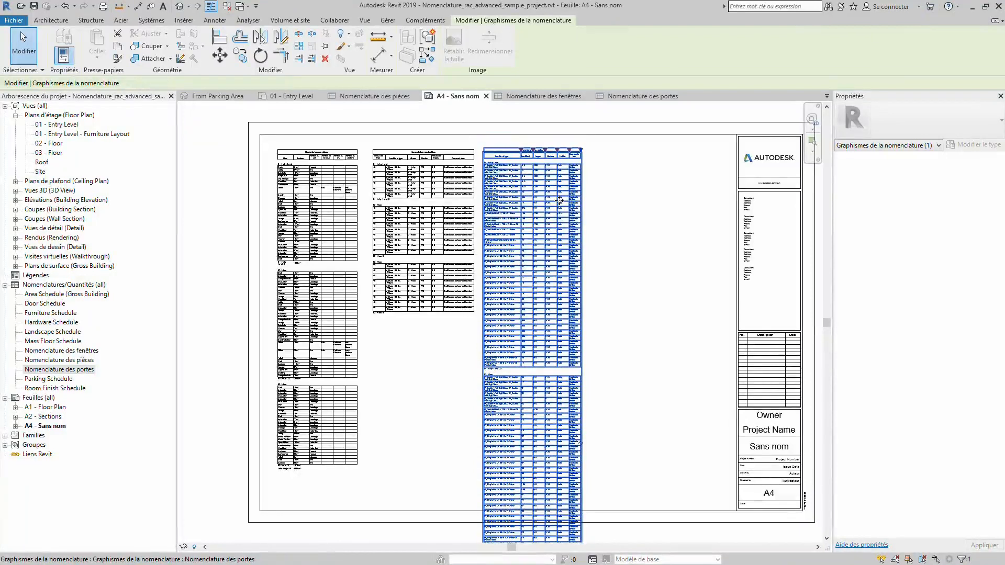
Step: Widen the Famille et type column of the door schedule on the sheet so the door names fit on one line
{"action": "left_click", "coordinate": [601, 202]}
{"action": "left_click", "coordinate": [580, 193]}
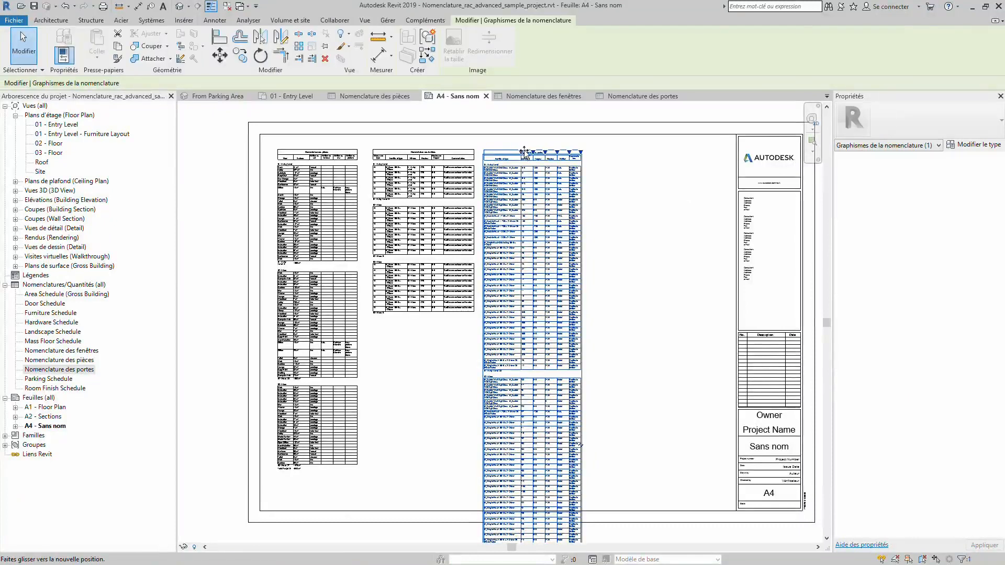
{"action": "left_click_drag", "start_coordinate": [553, 152], "coordinate": [564, 156]}
{"action": "scroll", "coordinate": [621, 211], "scroll_direction": "down", "scroll_amount": 1}
{"action": "scroll", "coordinate": [622, 211], "scroll_direction": "down", "scroll_amount": 2}
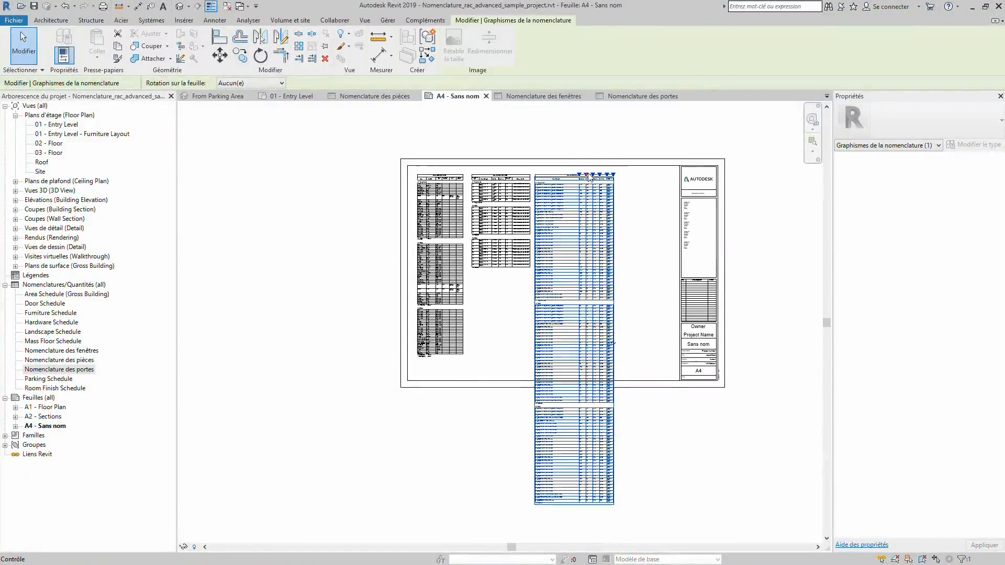
{"action": "left_click_drag", "start_coordinate": [587, 176], "coordinate": [619, 212]}
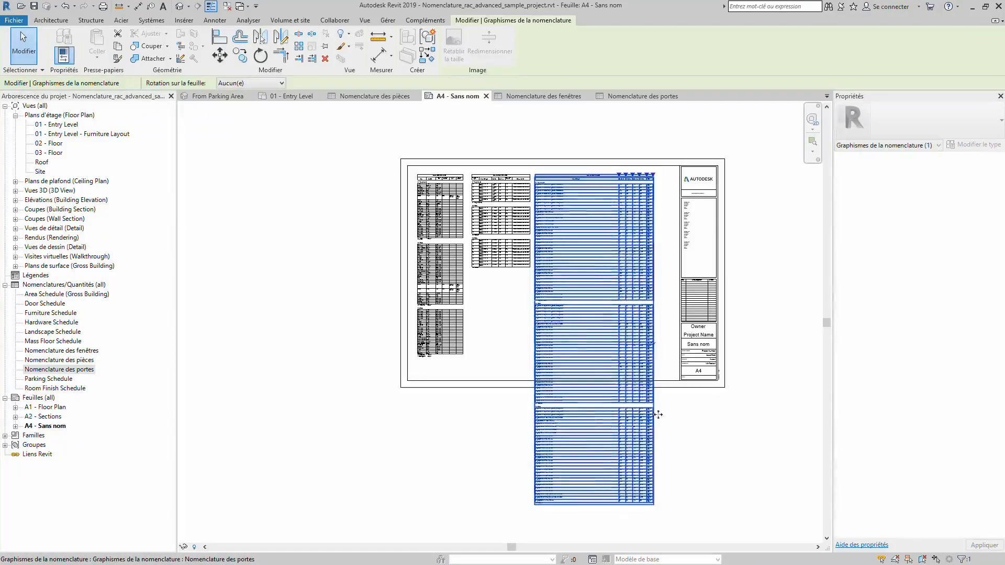
{"action": "mouse_move", "coordinate": [618, 179]}
{"action": "left_mouse_down"}
{"action": "mouse_move", "coordinate": [568, 178]}
{"action": "mouse_move", "coordinate": [630, 180]}
{"action": "left_mouse_up"}
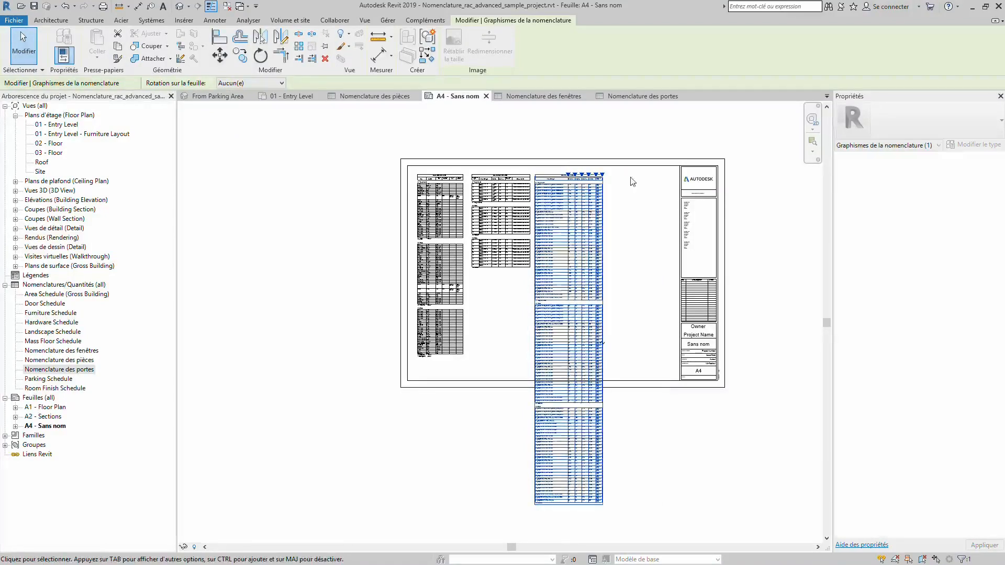
Step: Widen the Commentaires column of the placed door schedule so the comments fit on one line and the table fits within the sheet
{"action": "scroll", "coordinate": [622, 180], "scroll_direction": "up", "scroll_amount": 2}
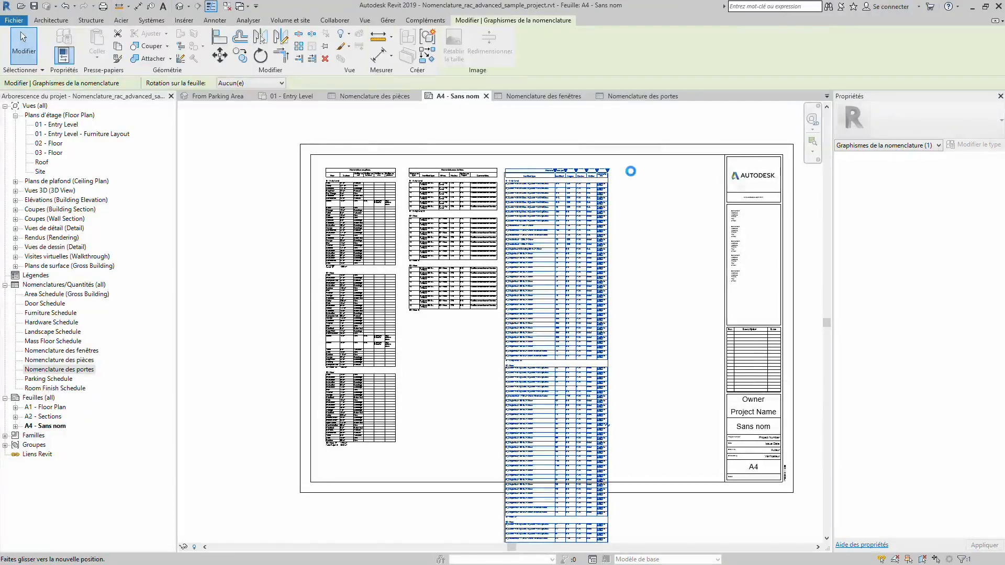
{"action": "left_click_drag", "start_coordinate": [637, 172], "coordinate": [640, 173]}
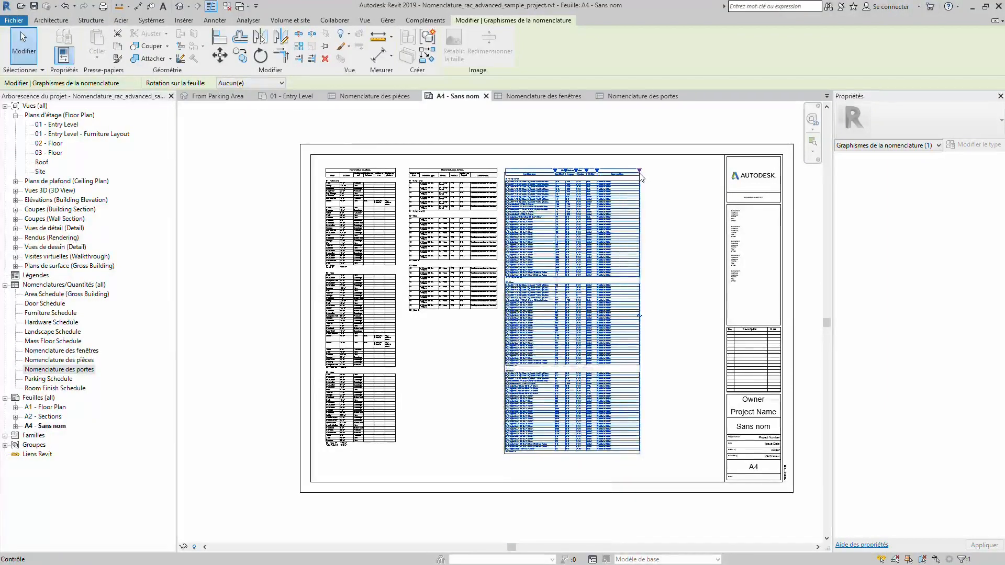
{"action": "key", "text": "Escape"}
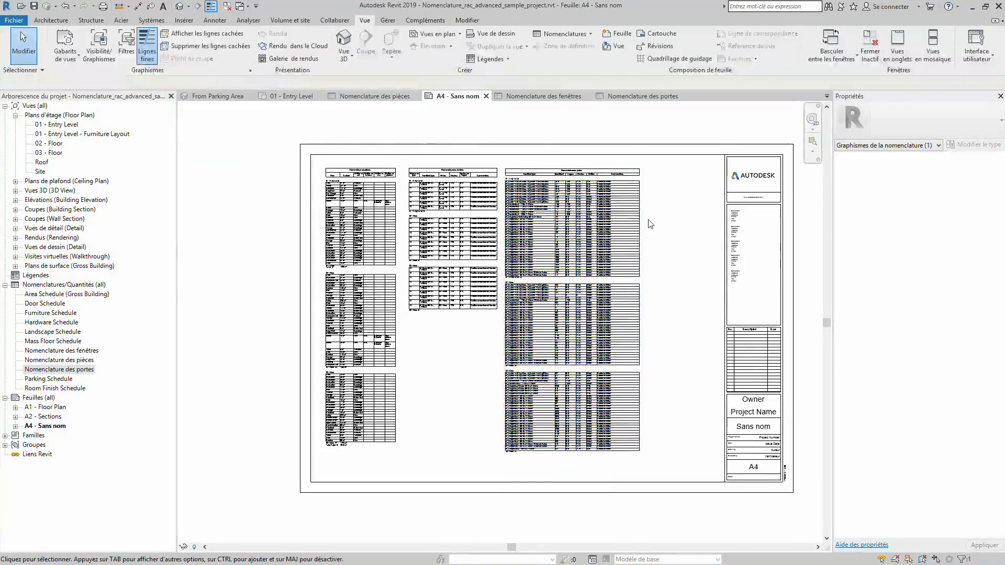
{"action": "scroll", "coordinate": [675, 220], "scroll_direction": "up", "scroll_amount": 3}
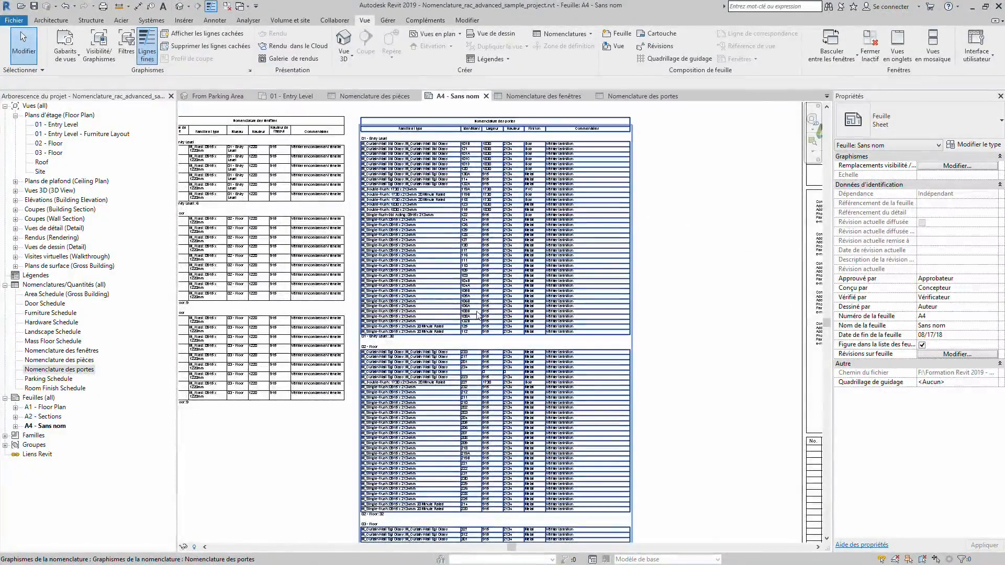
Step: Examine the door schedule placed on sheet A4 and its layout beside the room and window schedules
{"action": "scroll", "coordinate": [478, 314], "scroll_direction": "down", "scroll_amount": 2}
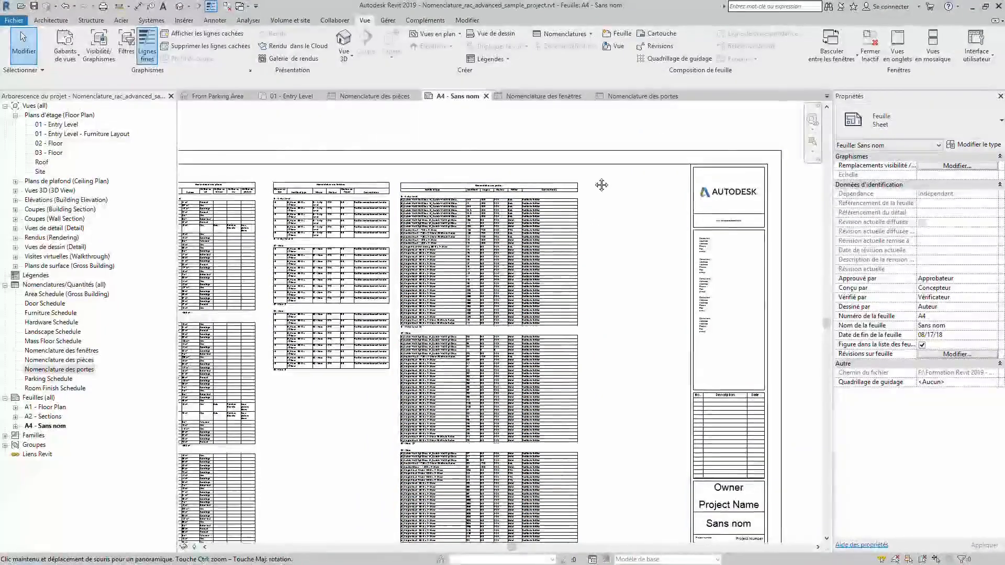
{"action": "middle_click_drag", "start_coordinate": [601, 185], "coordinate": [600, 131]}
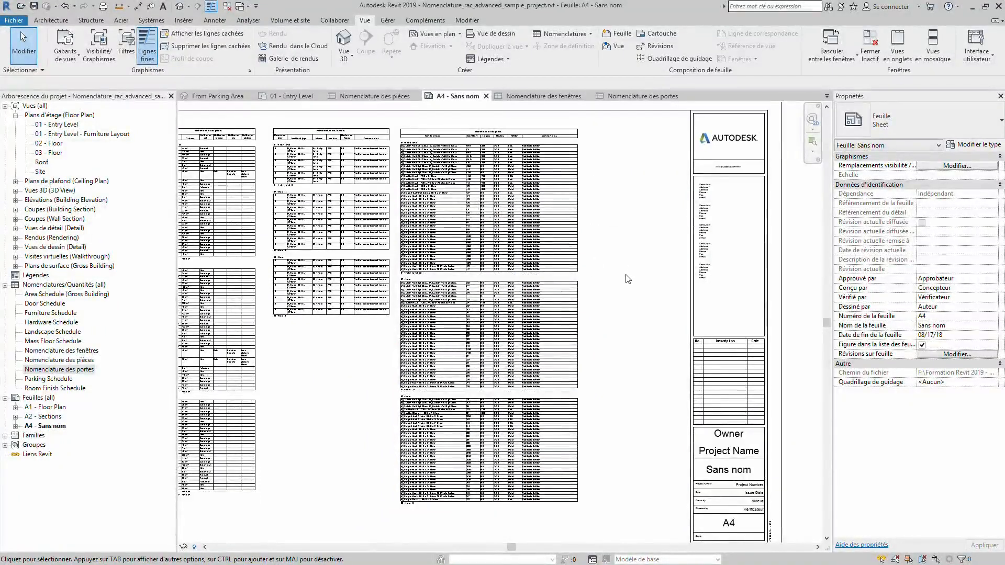
{"action": "scroll", "coordinate": [554, 179], "scroll_direction": "up", "scroll_amount": 4}
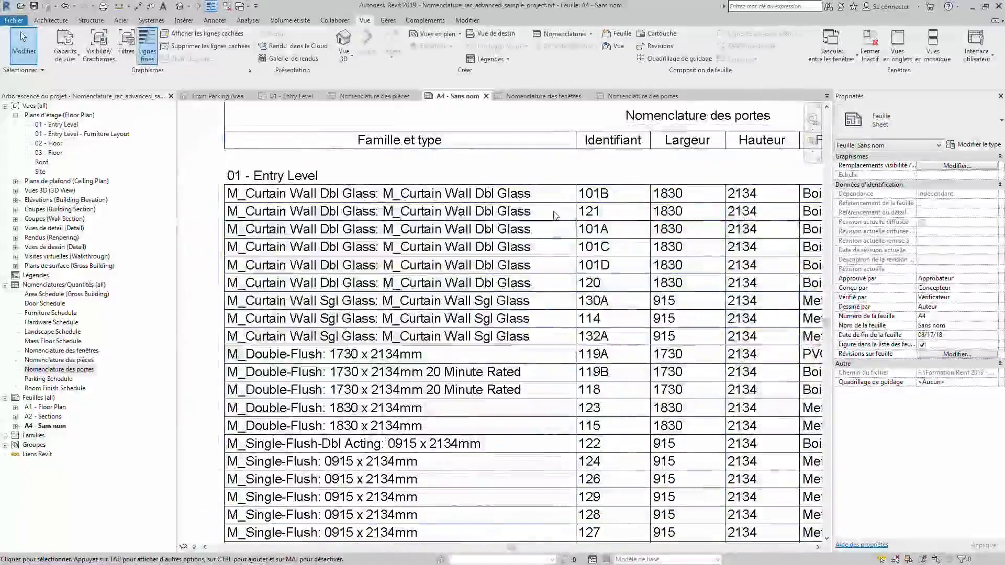
{"action": "scroll", "coordinate": [555, 214], "scroll_direction": "down", "scroll_amount": 3}
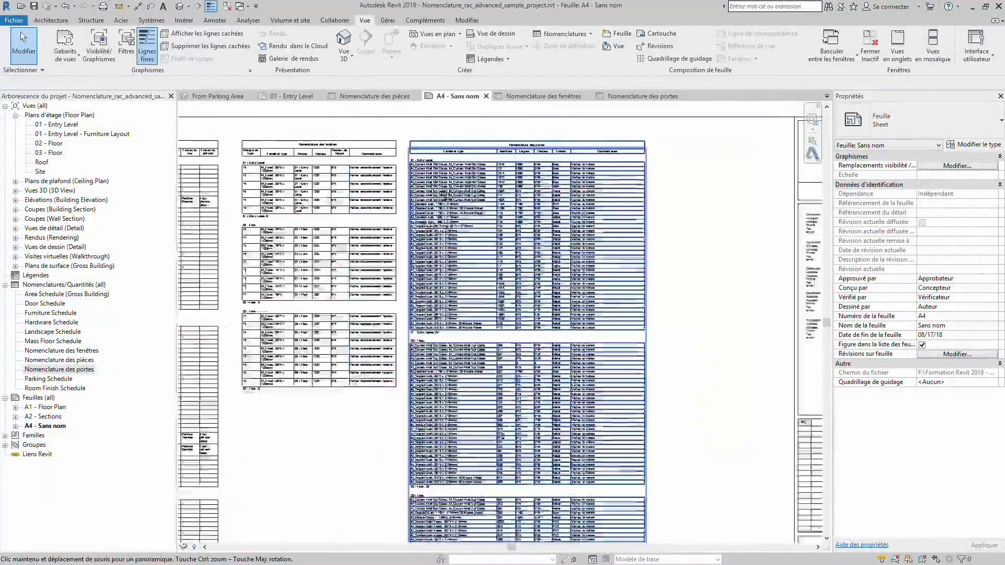
{"action": "middle_click_drag", "start_coordinate": [451, 315], "coordinate": [429, 236]}
{"action": "scroll", "coordinate": [566, 305], "scroll_direction": "down", "scroll_amount": 1}
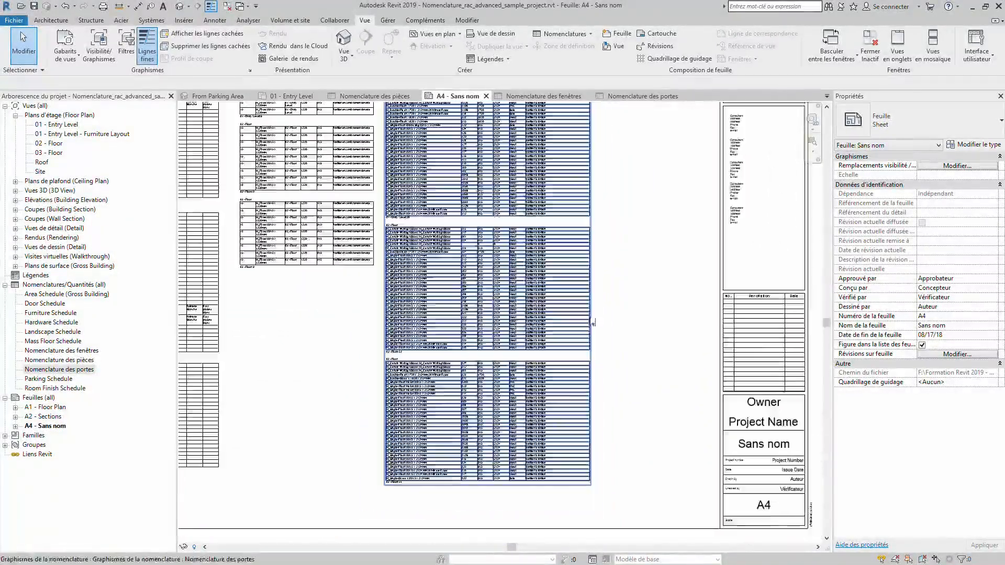
{"action": "middle_click", "coordinate": [653, 388]}
{"action": "middle_click", "coordinate": [654, 388]}
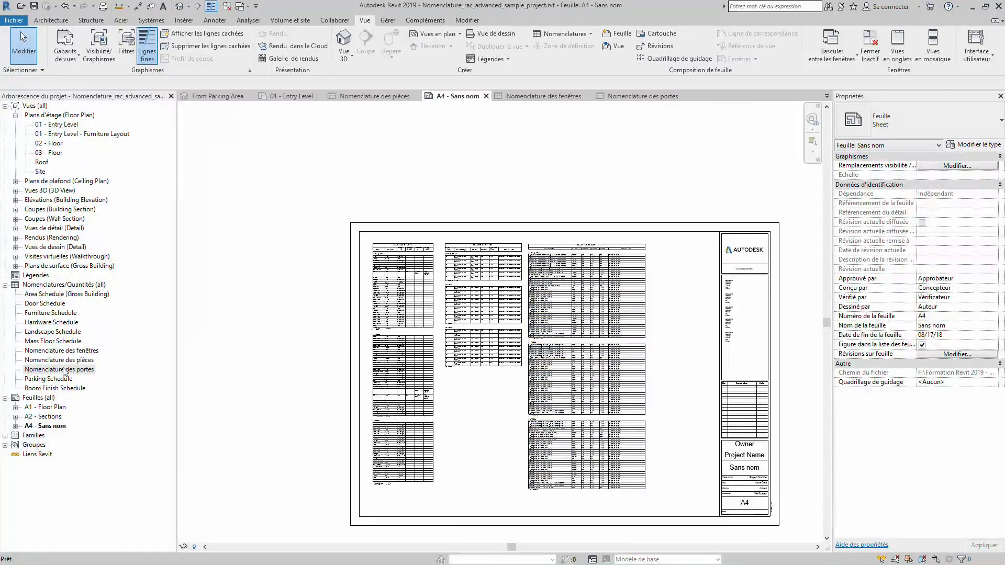
Step: Open the Nomenclature des portes schedule and duplicate it as a new schedule view
{"action": "double_click", "coordinate": [64, 370]}
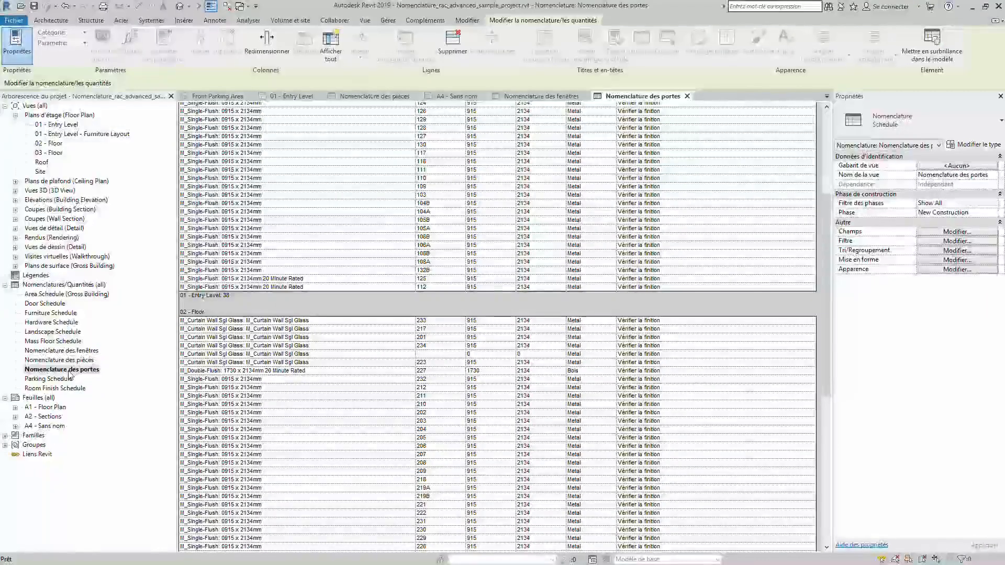
{"action": "right_click", "coordinate": [70, 371]}
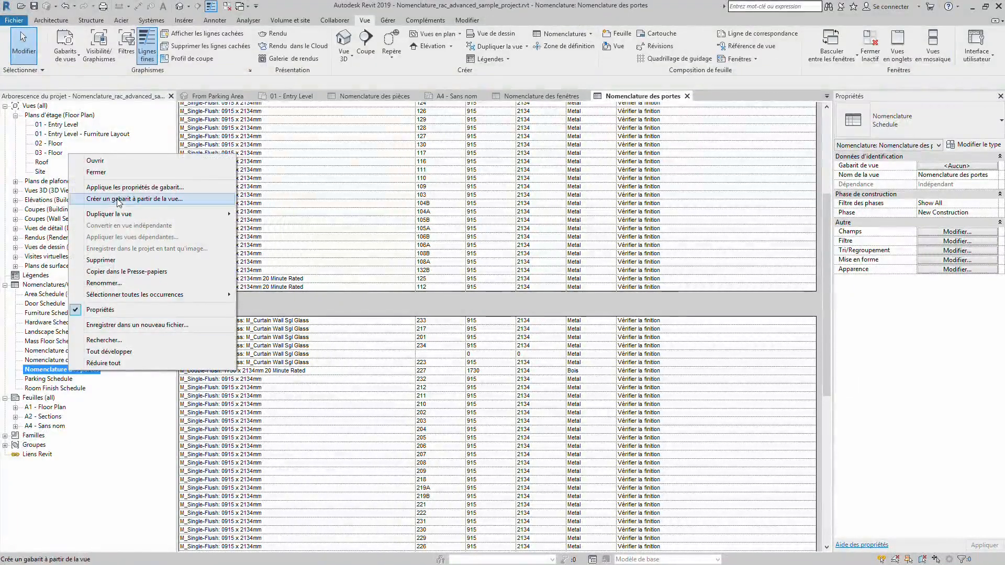
{"action": "mouse_move", "coordinate": [199, 213]}
{"action": "left_click", "coordinate": [265, 214]}
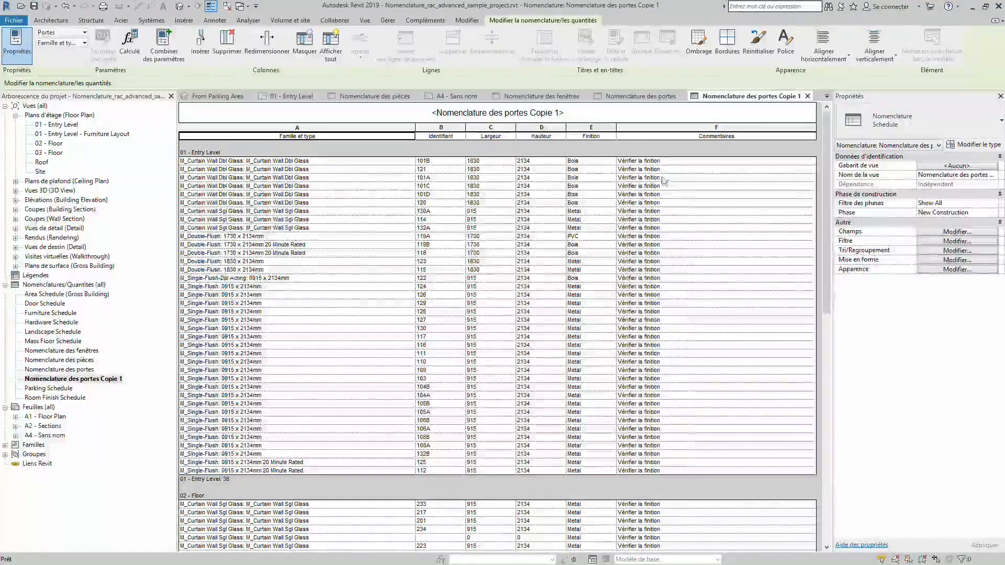
Step: Sort the copied door schedule by Finition, with the first group's header, footer and blank line and the Détailler chaque occurrence option turned off
{"action": "left_click_drag", "start_coordinate": [830, 227], "coordinate": [834, 187]}
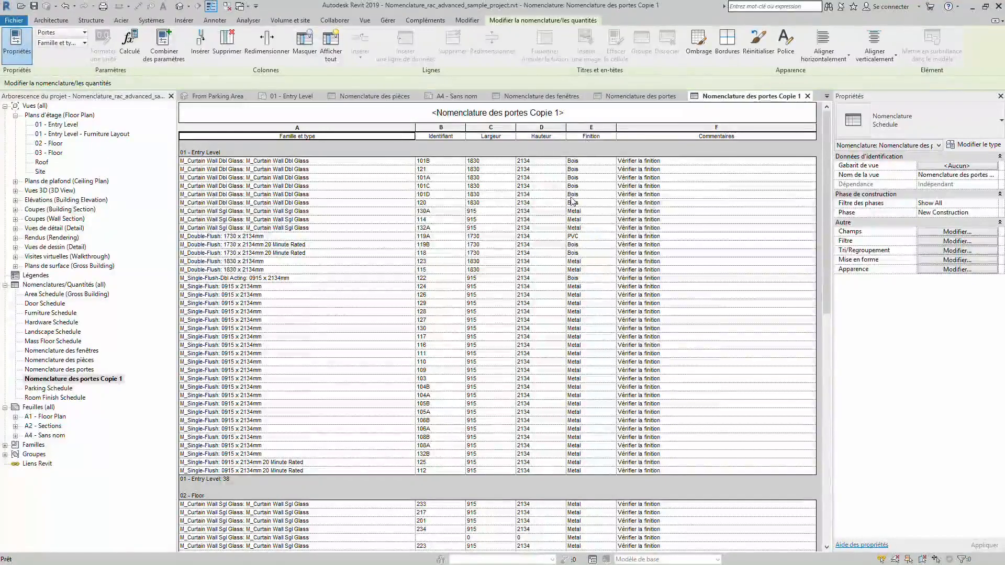
{"action": "scroll", "coordinate": [572, 201], "scroll_direction": "down", "scroll_amount": 3}
{"action": "scroll", "coordinate": [573, 200], "scroll_direction": "up", "scroll_amount": 3}
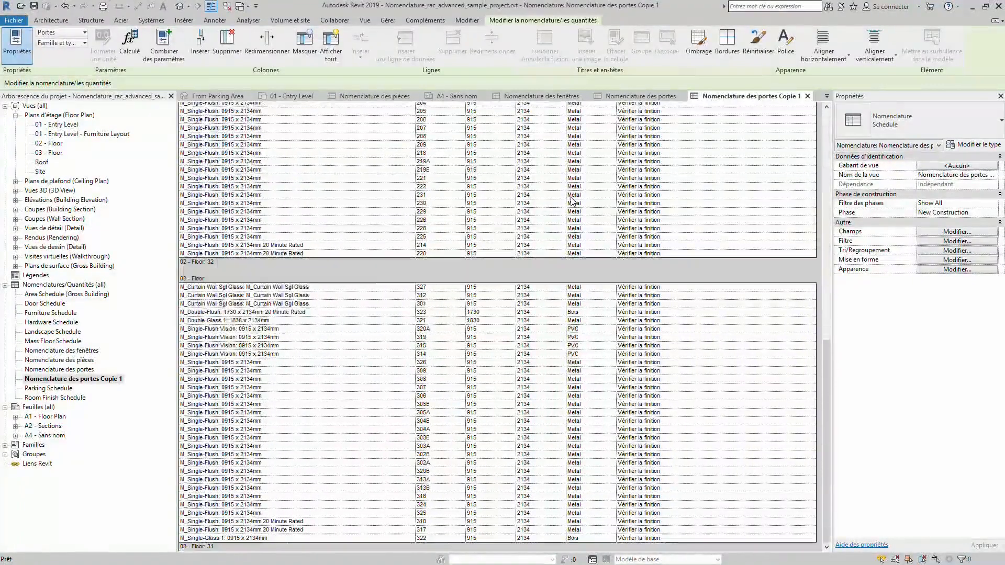
{"action": "left_click", "coordinate": [943, 255]}
{"action": "left_click", "coordinate": [424, 184]}
{"action": "left_click", "coordinate": [473, 184]}
{"action": "left_click", "coordinate": [430, 339]}
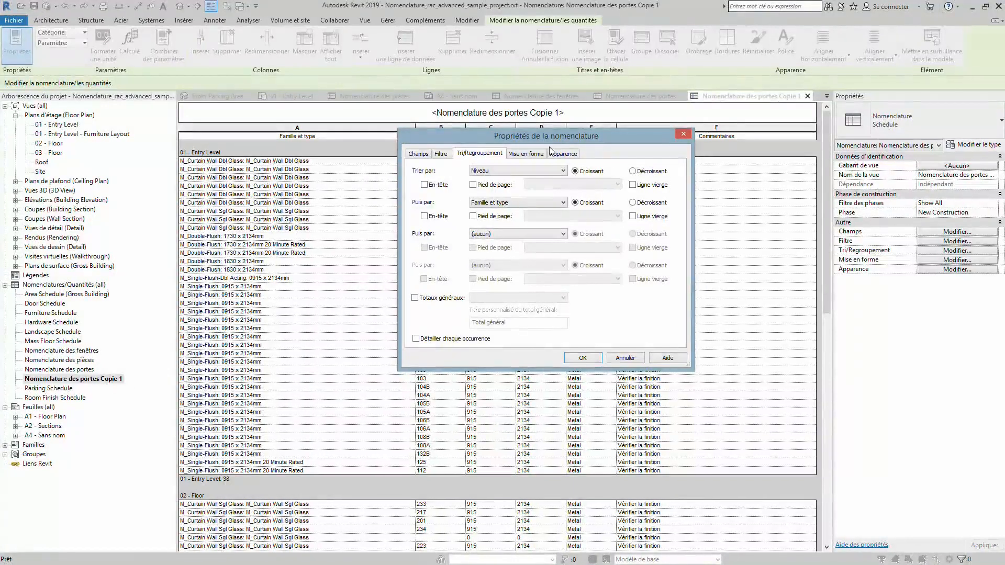
{"action": "left_click", "coordinate": [511, 171]}
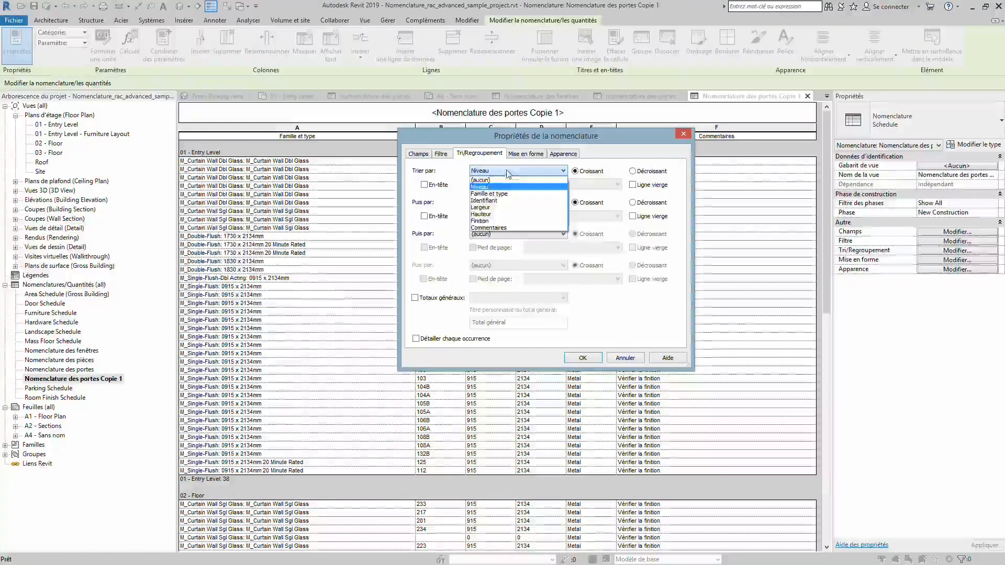
{"action": "left_click", "coordinate": [504, 221]}
{"action": "left_click", "coordinate": [583, 359]}
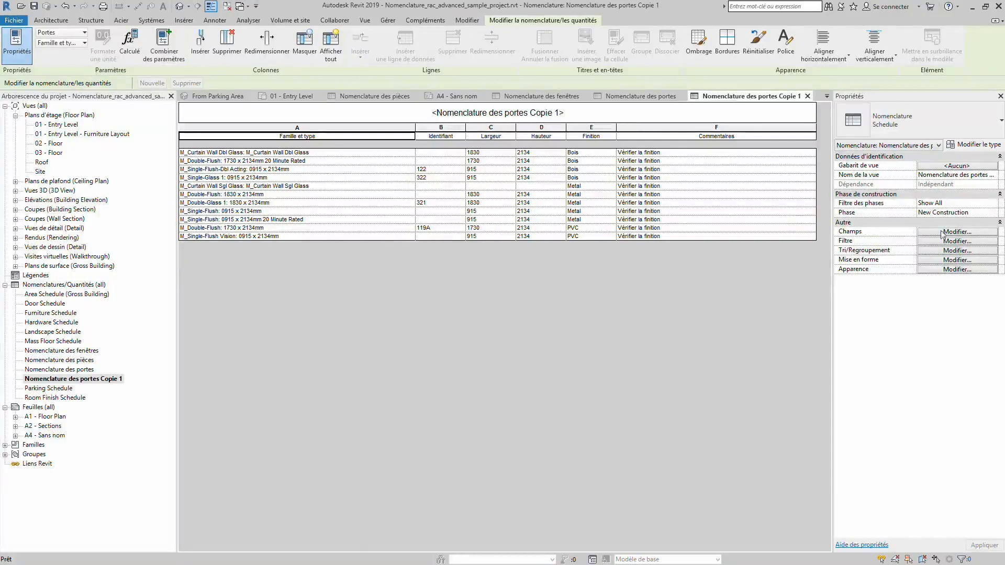
Step: Move the Finition field to the top of the copied schedule's field order so it becomes the first column
{"action": "left_click", "coordinate": [951, 251]}
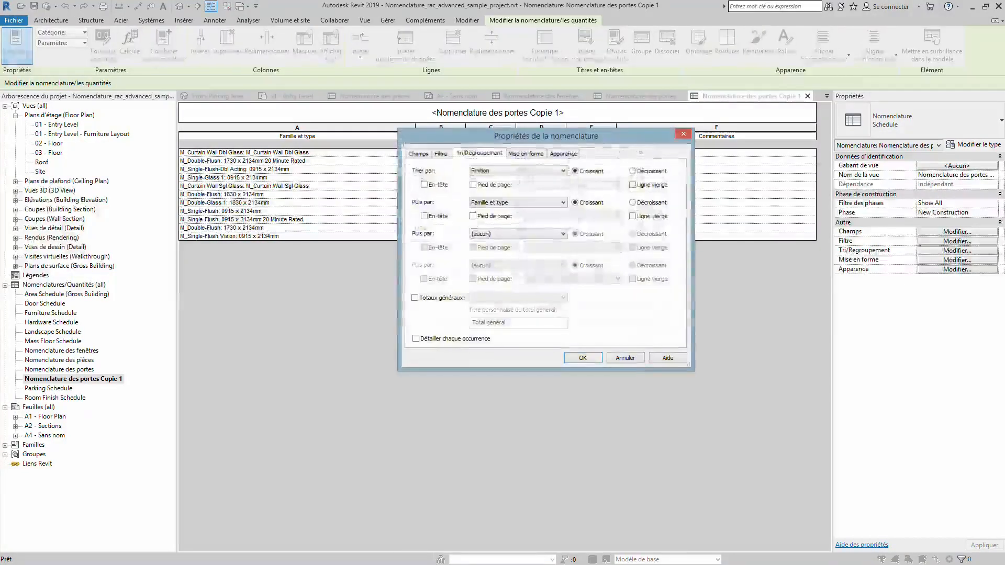
{"action": "left_click", "coordinate": [417, 154]}
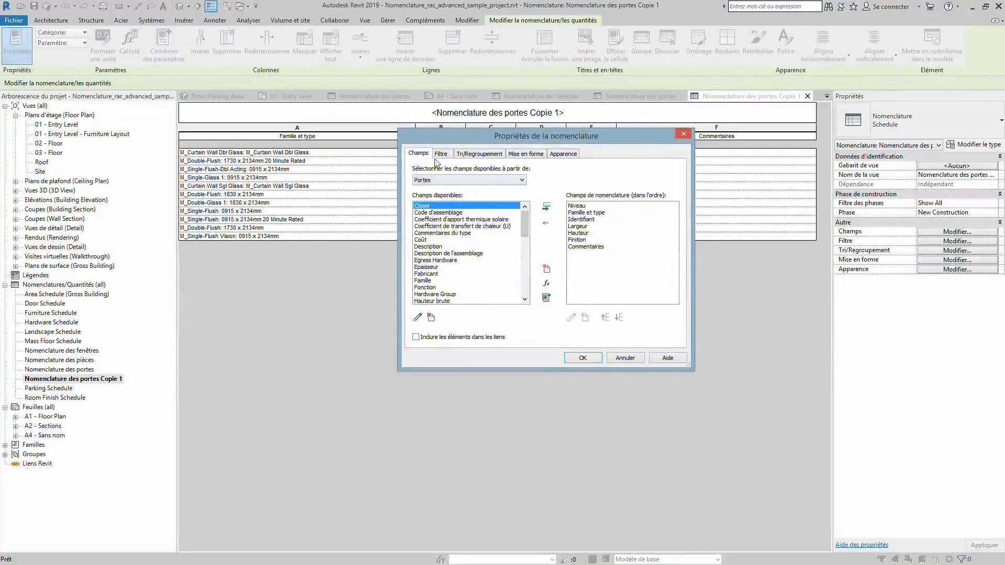
{"action": "left_click", "coordinate": [580, 240]}
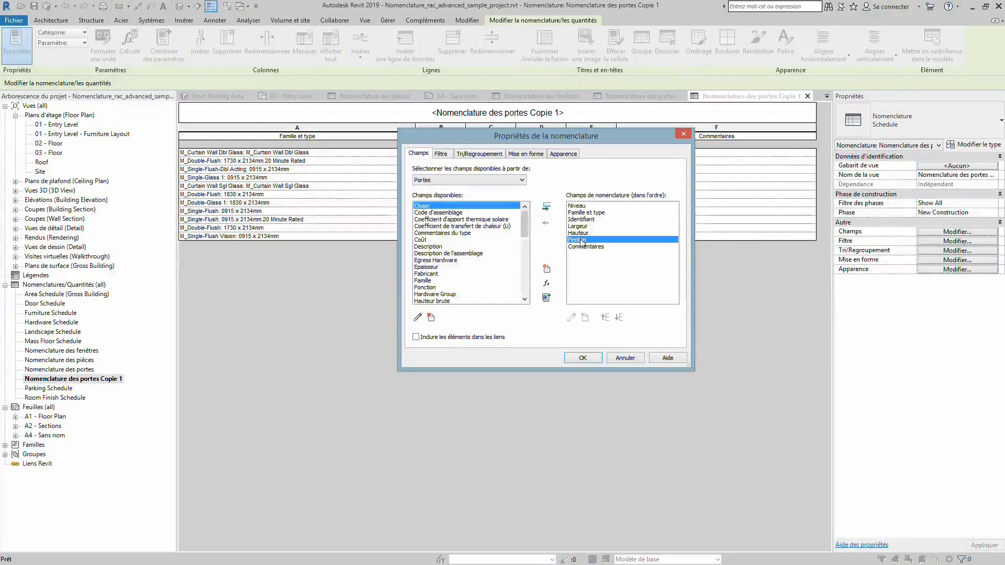
{"action": "left_click", "coordinate": [605, 318]}
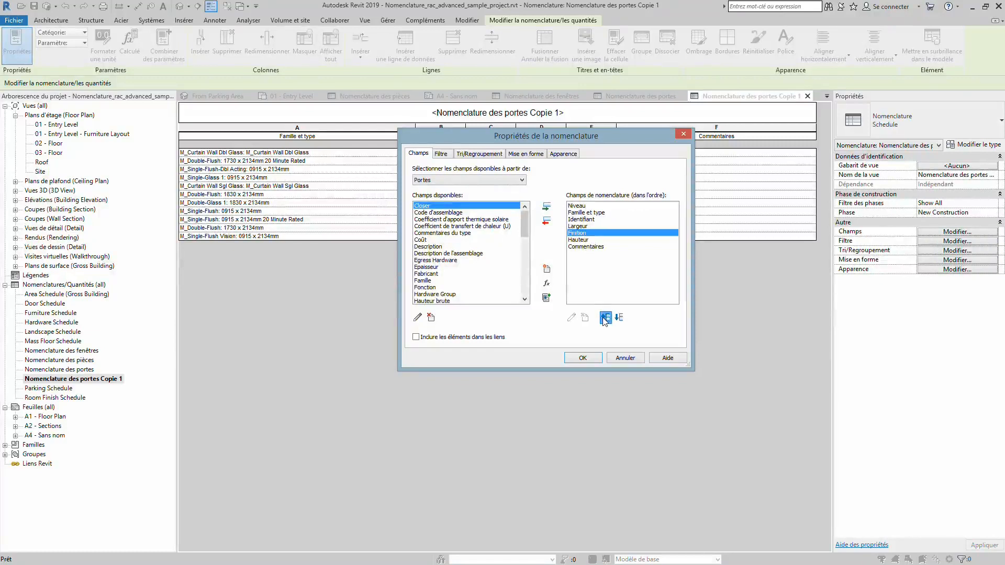
{"action": "left_click", "coordinate": [605, 318]}
{"action": "left_click", "coordinate": [604, 318]}
{"action": "left_click", "coordinate": [605, 318]}
{"action": "left_click", "coordinate": [604, 318]}
{"action": "left_click", "coordinate": [583, 358]}
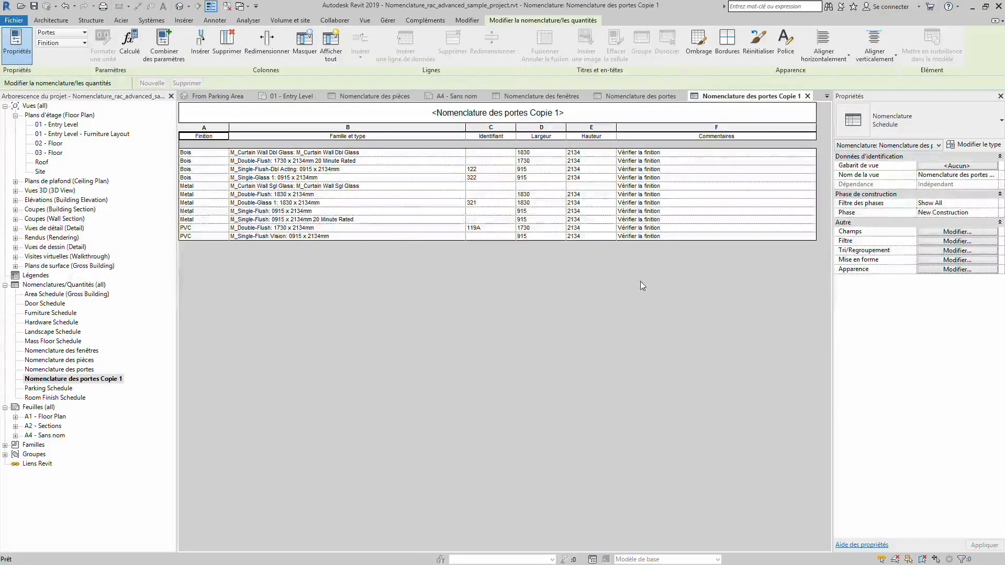
Step: Add a header, a footer with Titre, nombre et totaux, and a blank line to the Finition grouping
{"action": "left_click", "coordinate": [952, 253]}
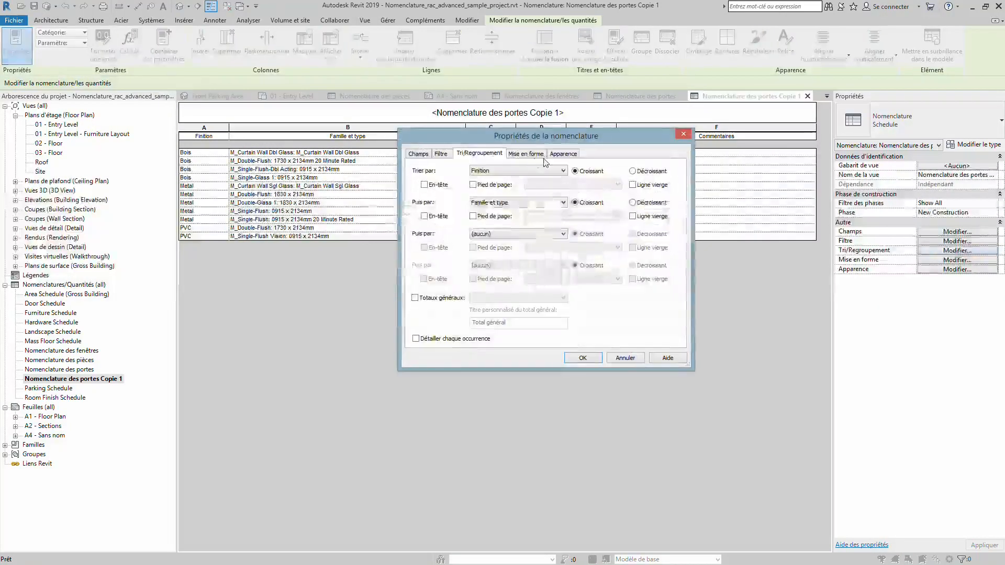
{"action": "left_click", "coordinate": [439, 185]}
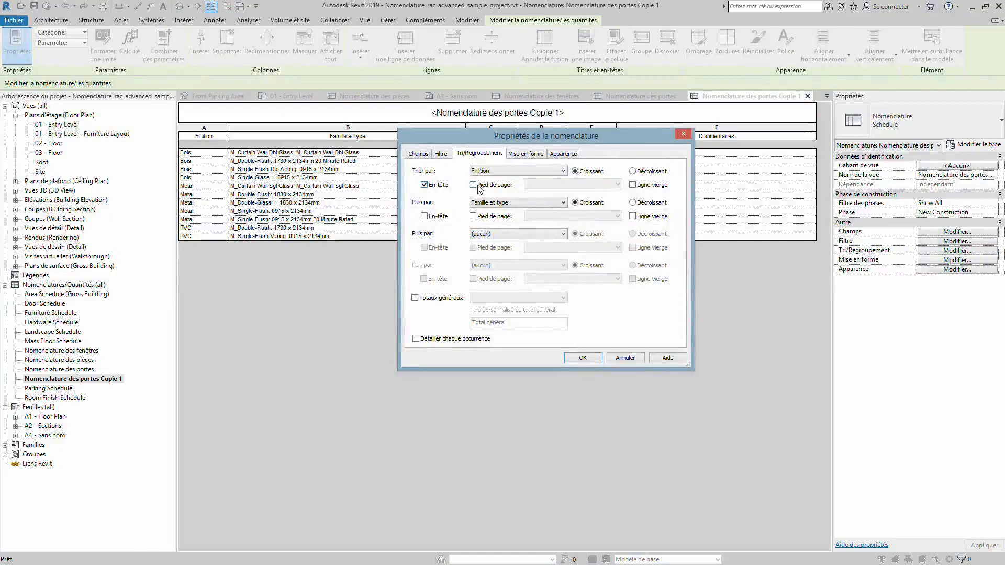
{"action": "left_click", "coordinate": [474, 184]}
{"action": "left_click", "coordinate": [633, 184]}
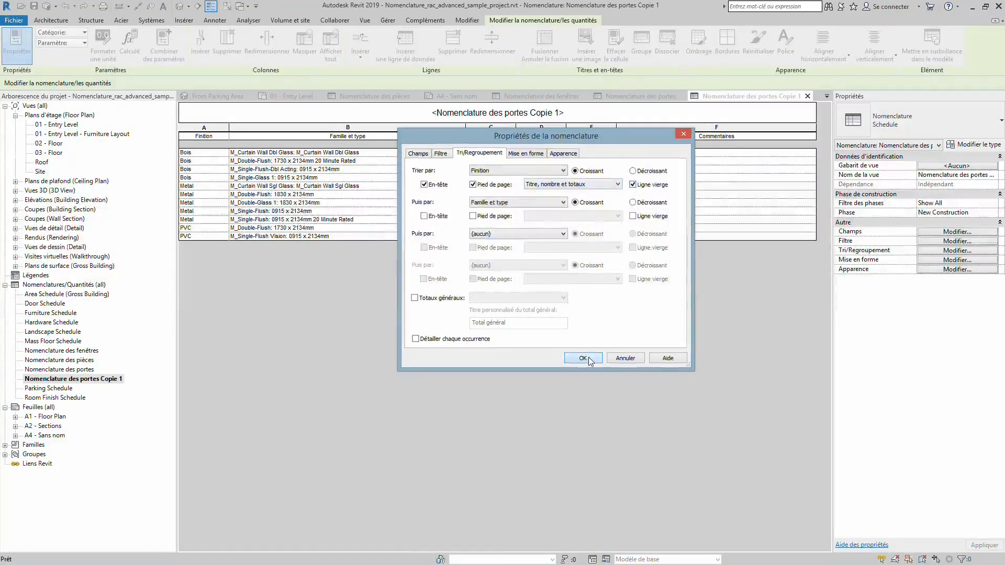
{"action": "left_click", "coordinate": [584, 359]}
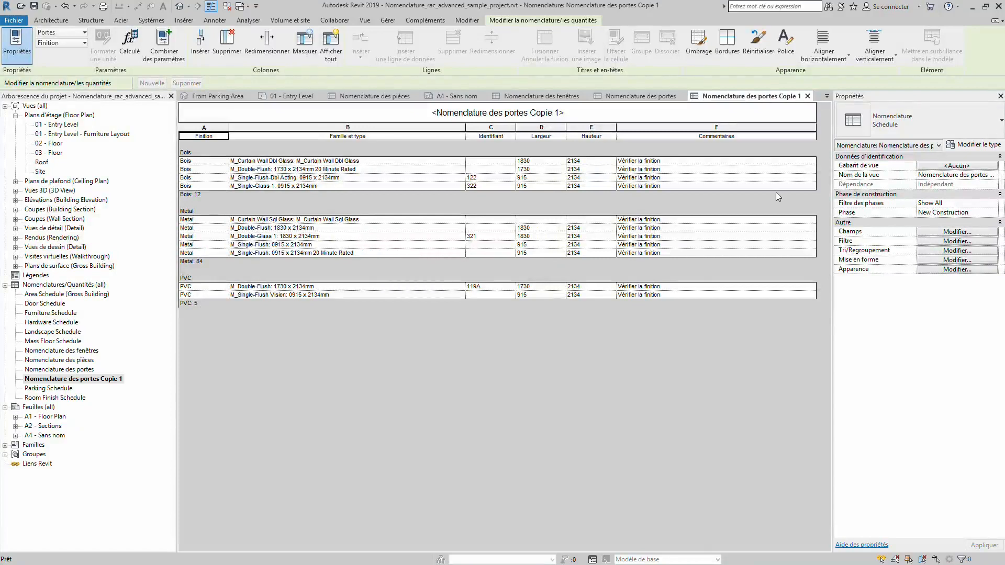
Step: Unhide the Niveau field in the copied door schedule's formatting settings
{"action": "left_click", "coordinate": [956, 251]}
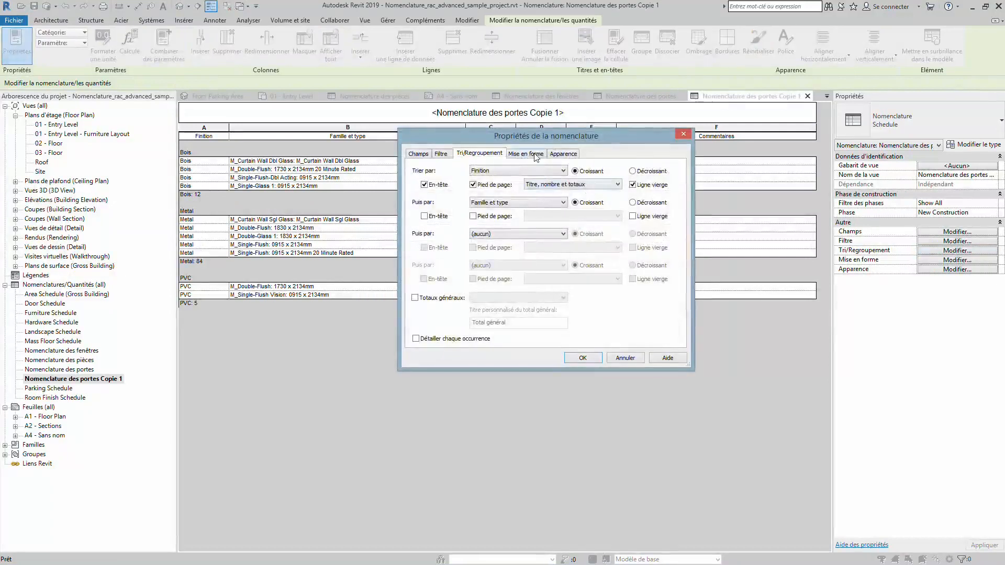
{"action": "left_click", "coordinate": [536, 156]}
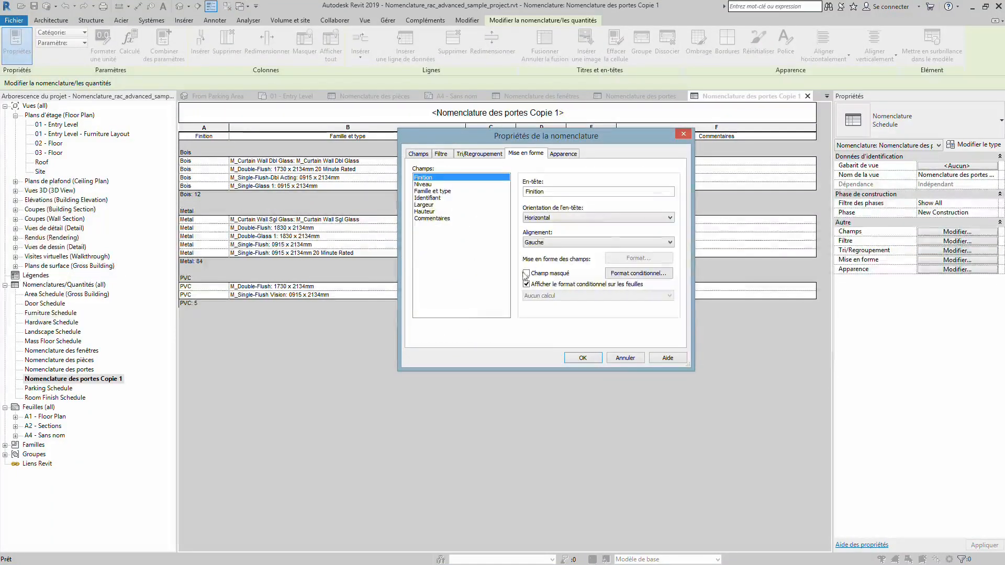
{"action": "left_click", "coordinate": [428, 184]}
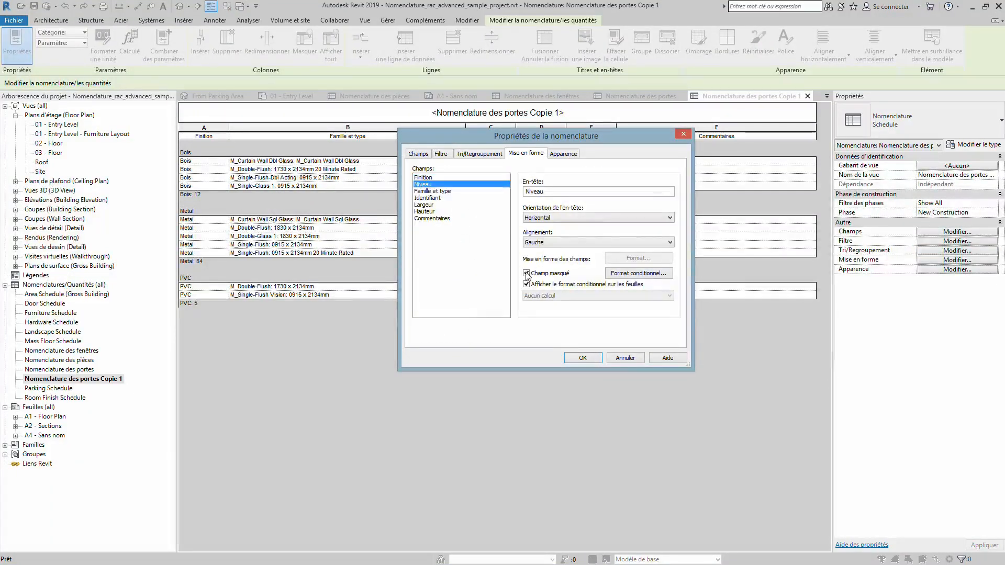
{"action": "left_click", "coordinate": [577, 358]}
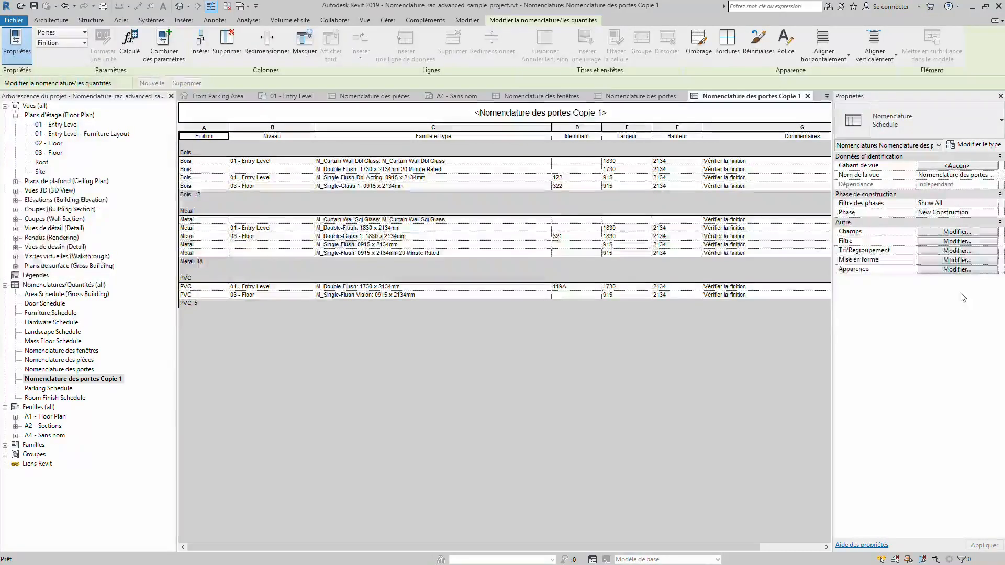
Step: Hide the Niveau field of the copied door schedule again
{"action": "left_click", "coordinate": [957, 250]}
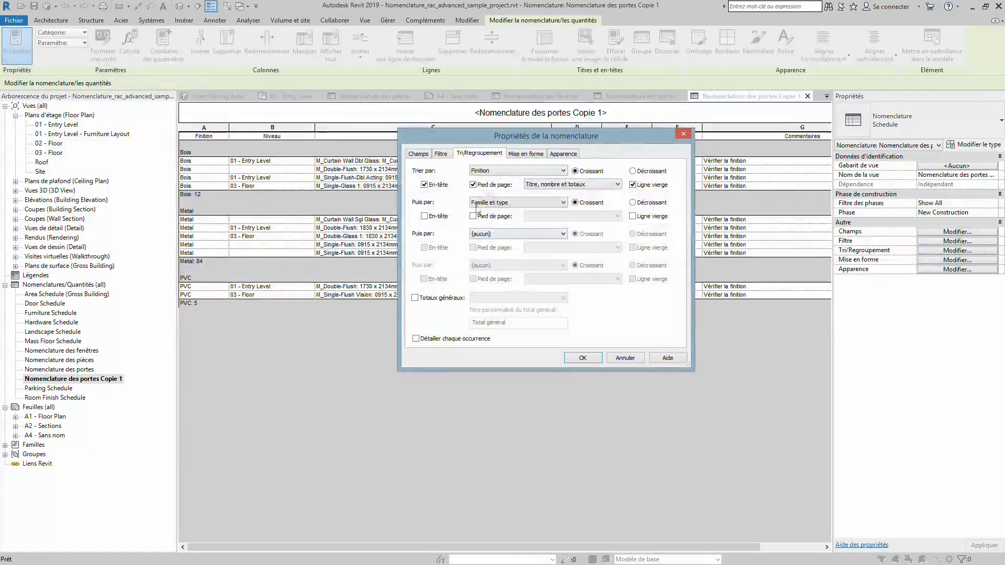
{"action": "left_click", "coordinate": [526, 153]}
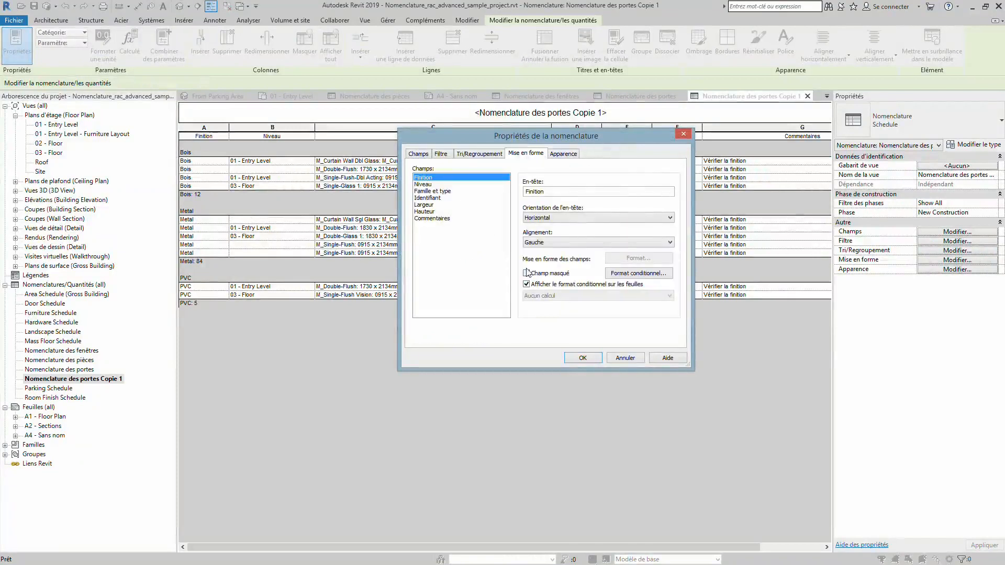
{"action": "left_click", "coordinate": [430, 186]}
{"action": "left_click", "coordinate": [526, 274]}
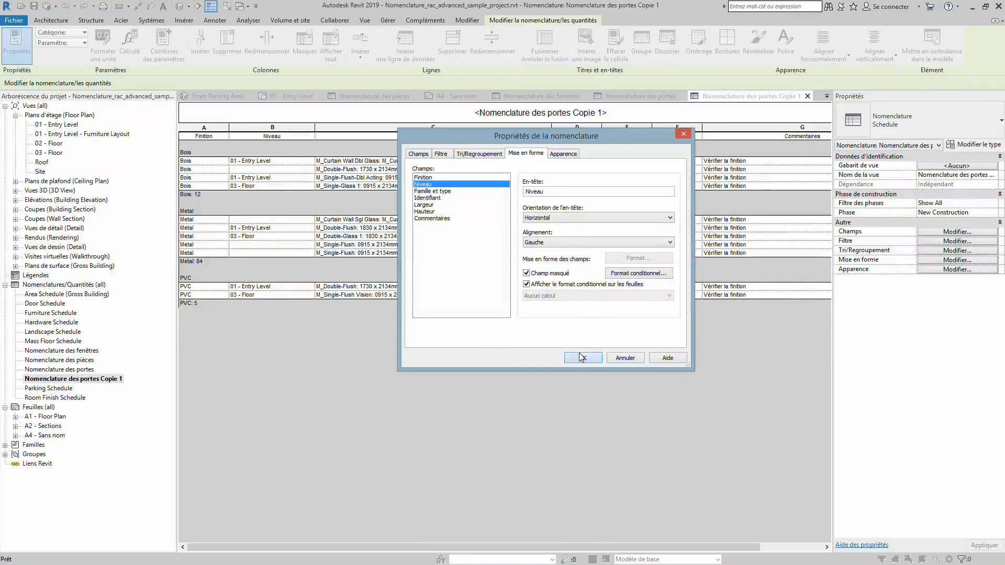
{"action": "left_click", "coordinate": [583, 358]}
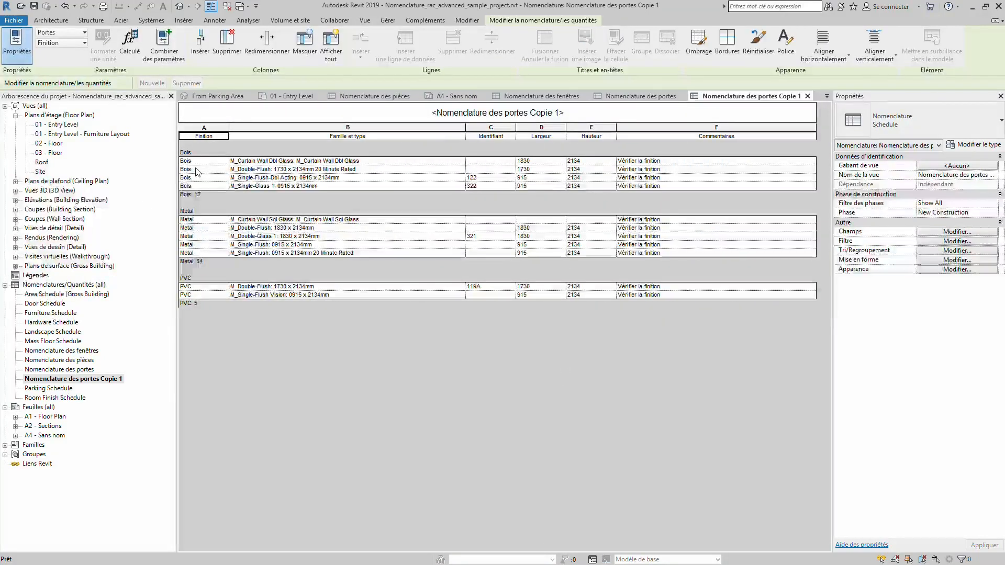
Step: Turn on Détailler chaque occurrence for the copied schedule and review its individual door rows grouped by finish
{"action": "left_click", "coordinate": [956, 241]}
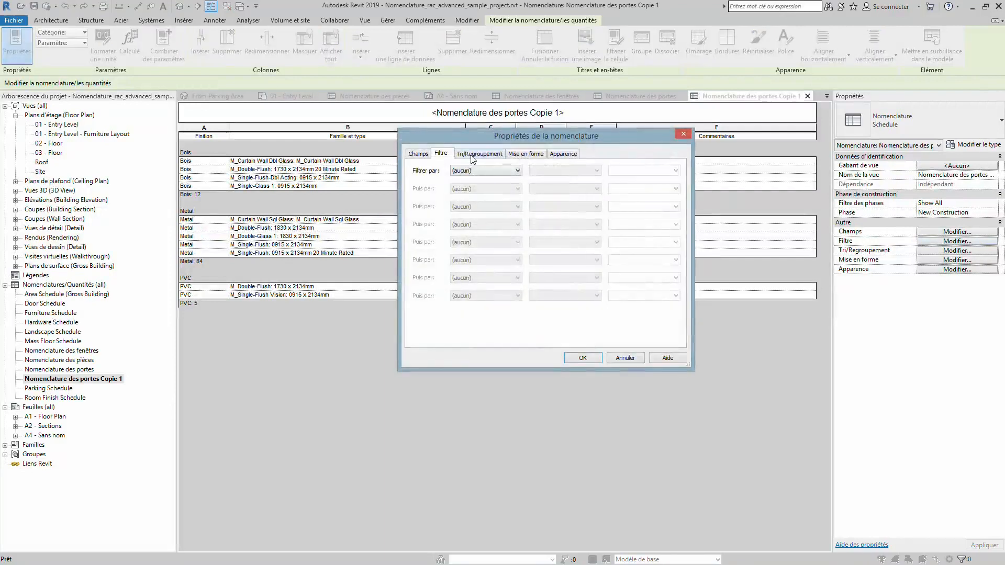
{"action": "left_click", "coordinate": [477, 154]}
{"action": "left_click", "coordinate": [416, 339]}
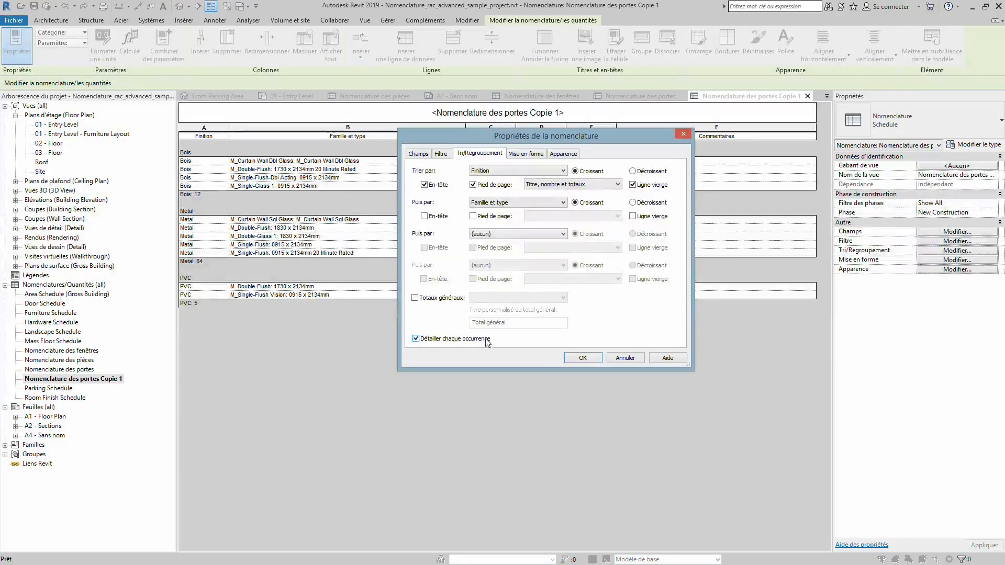
{"action": "left_click", "coordinate": [582, 358]}
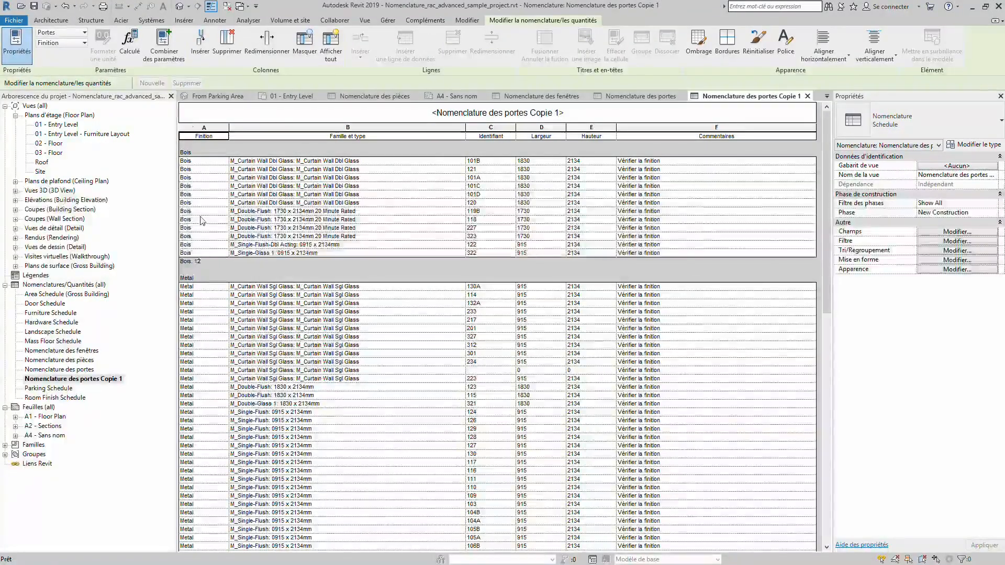
{"action": "scroll", "coordinate": [202, 286], "scroll_direction": "down", "scroll_amount": 6}
{"action": "scroll", "coordinate": [200, 287], "scroll_direction": "down", "scroll_amount": 10}
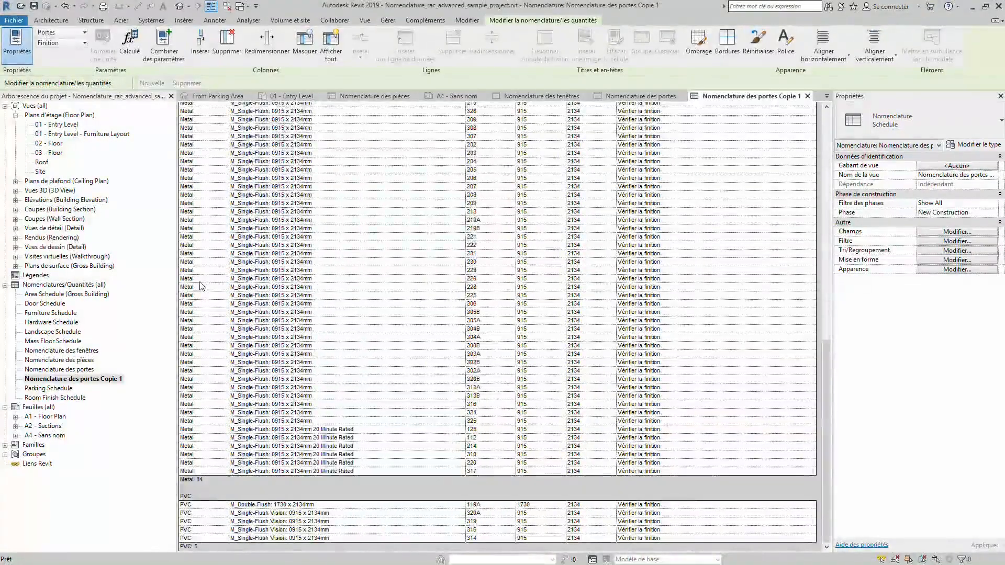
Step: Turn off Détailler chaque occurrence in the copied door schedule and check its sorting and grouping settings
{"action": "scroll", "coordinate": [200, 286], "scroll_direction": "up", "scroll_amount": 10}
{"action": "left_click", "coordinate": [950, 263]}
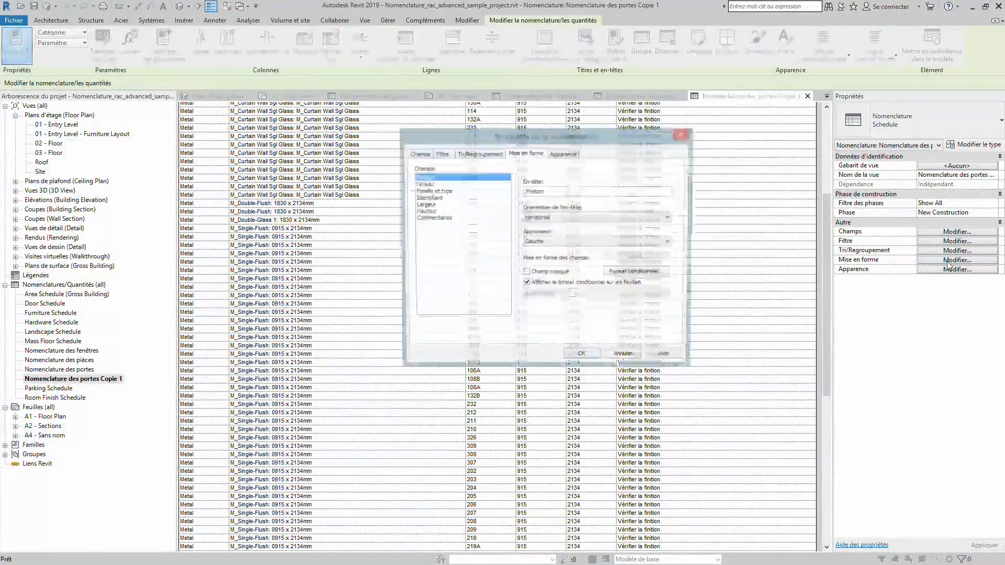
{"action": "left_click", "coordinate": [490, 157]}
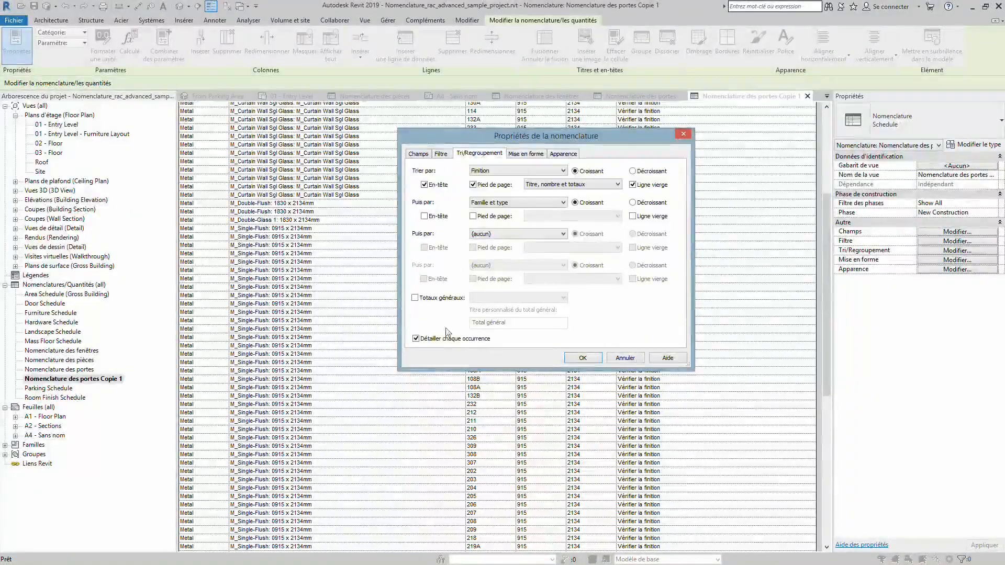
{"action": "left_click", "coordinate": [582, 358]}
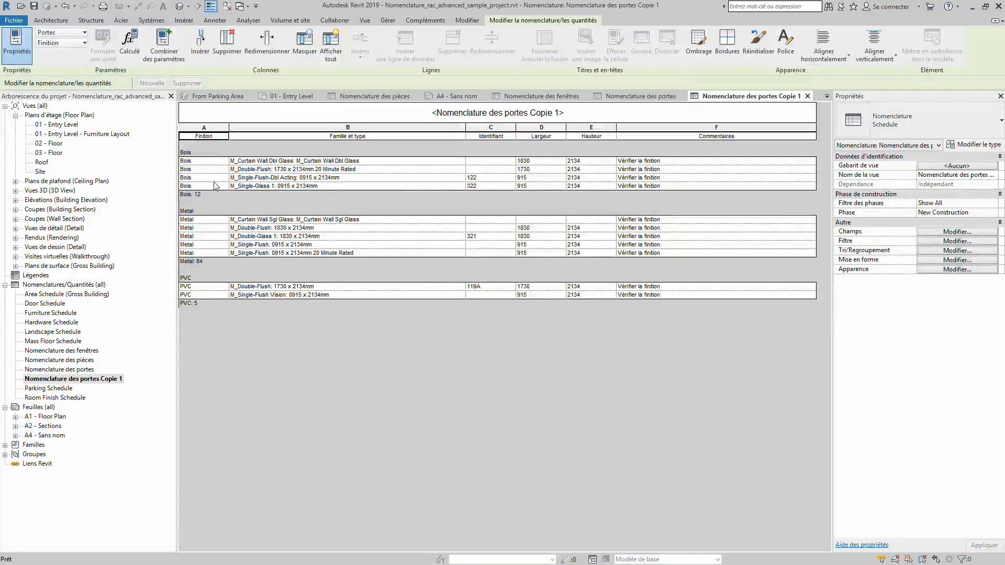
{"action": "left_click", "coordinate": [958, 251]}
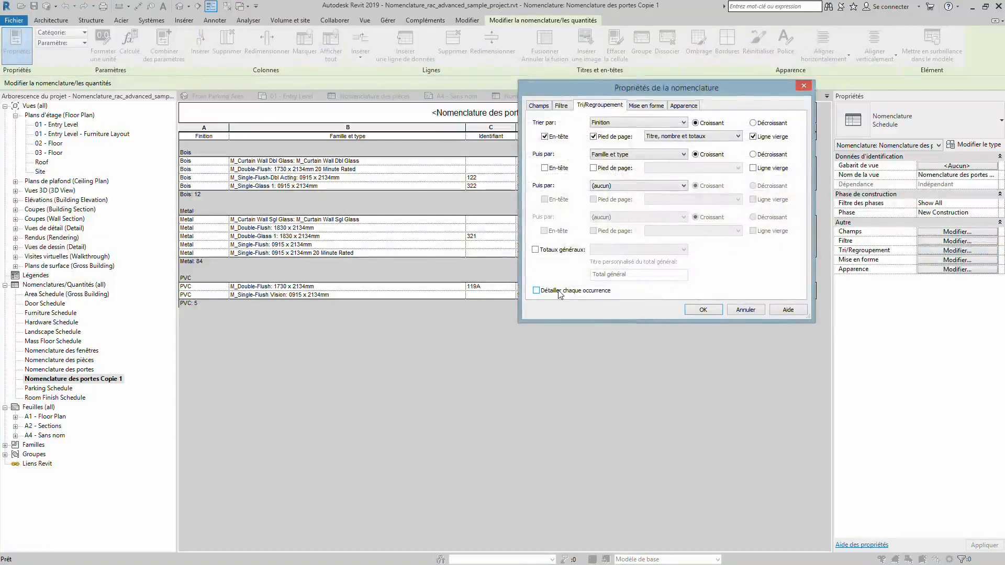
{"action": "left_click", "coordinate": [743, 313]}
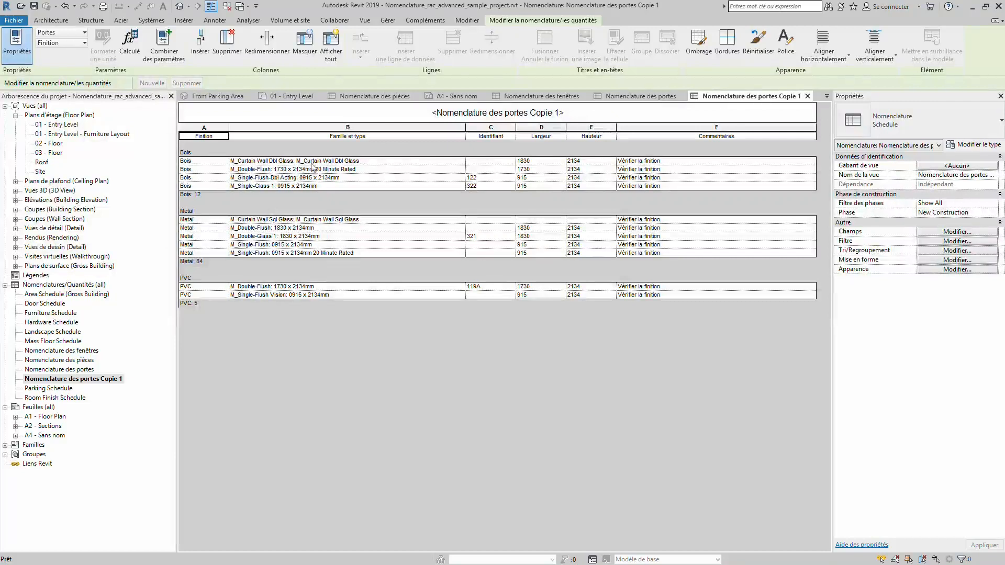
Step: Add a footer with Totaux uniquement to the Famille et type sorting level of the copied door schedule
{"action": "left_click", "coordinate": [954, 242]}
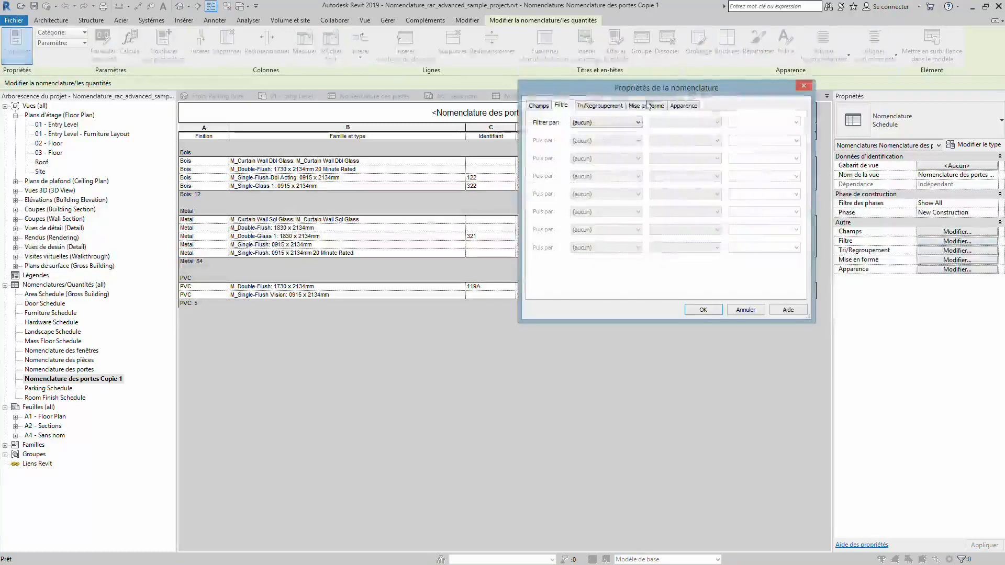
{"action": "left_click", "coordinate": [610, 108]}
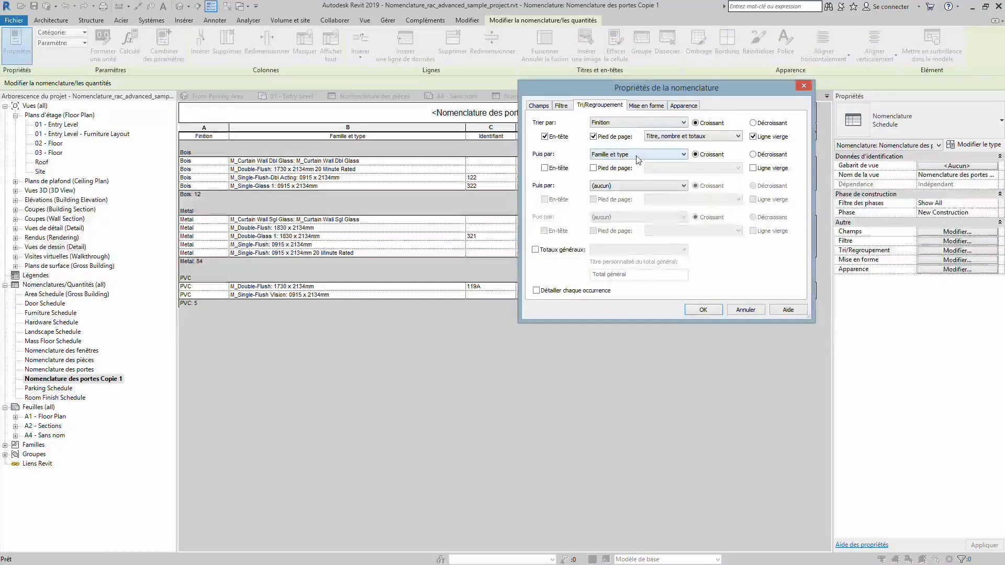
{"action": "left_click", "coordinate": [607, 168]}
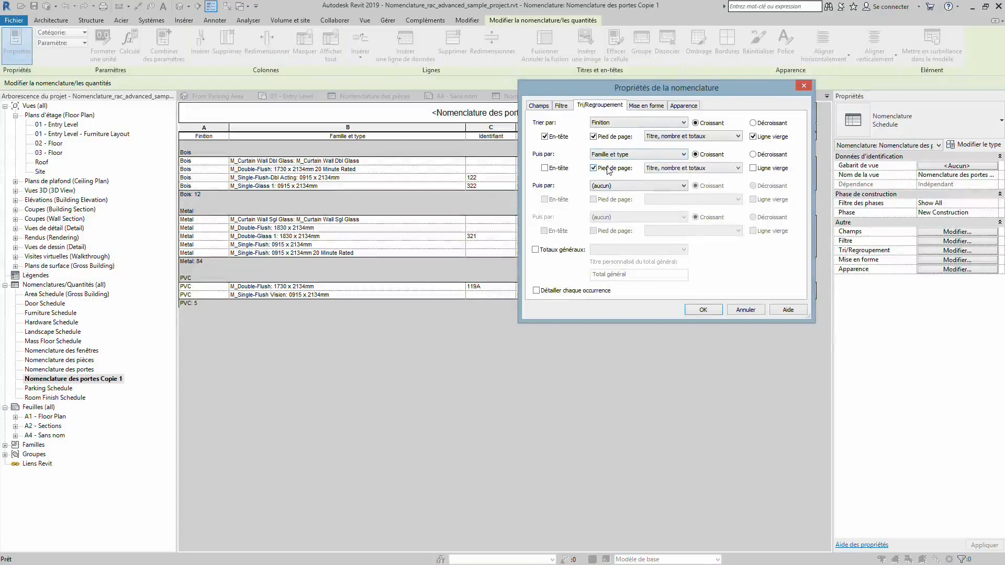
{"action": "left_click", "coordinate": [673, 169]}
{"action": "left_click", "coordinate": [674, 198]}
{"action": "left_click", "coordinate": [702, 309]}
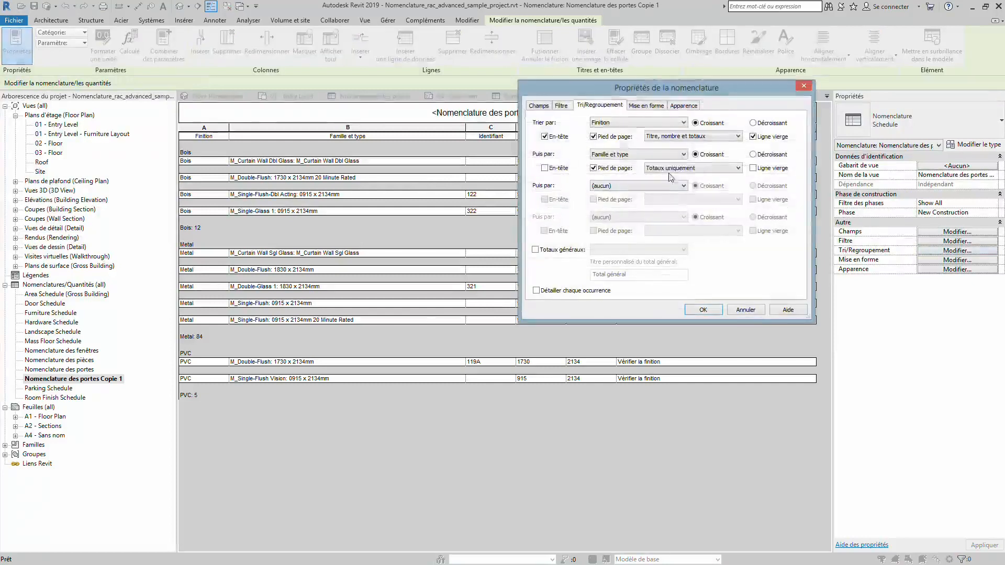
Step: Change the Famille et type footer to Titre, nombre et totaux
{"action": "left_click", "coordinate": [693, 168]}
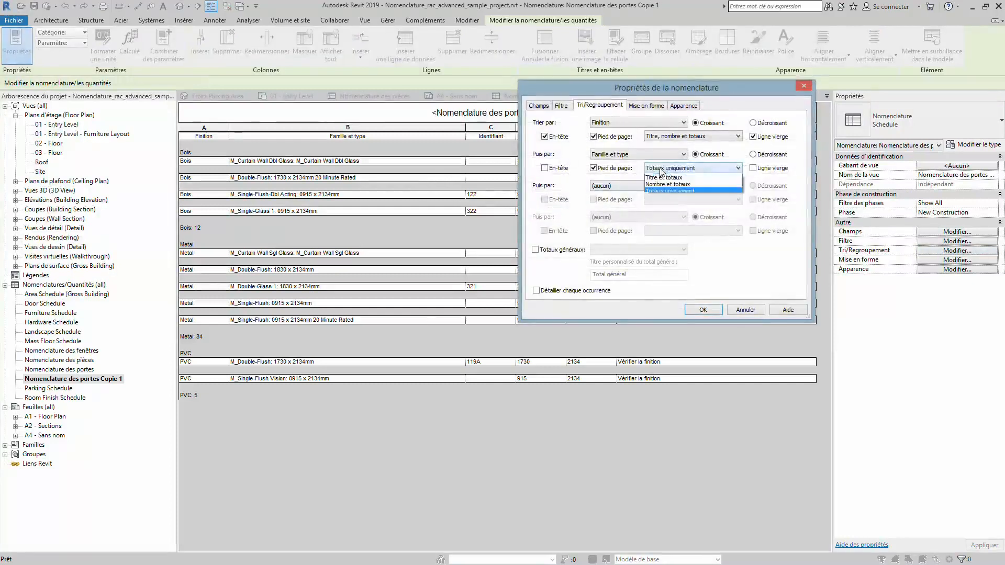
{"action": "left_click", "coordinate": [675, 175]}
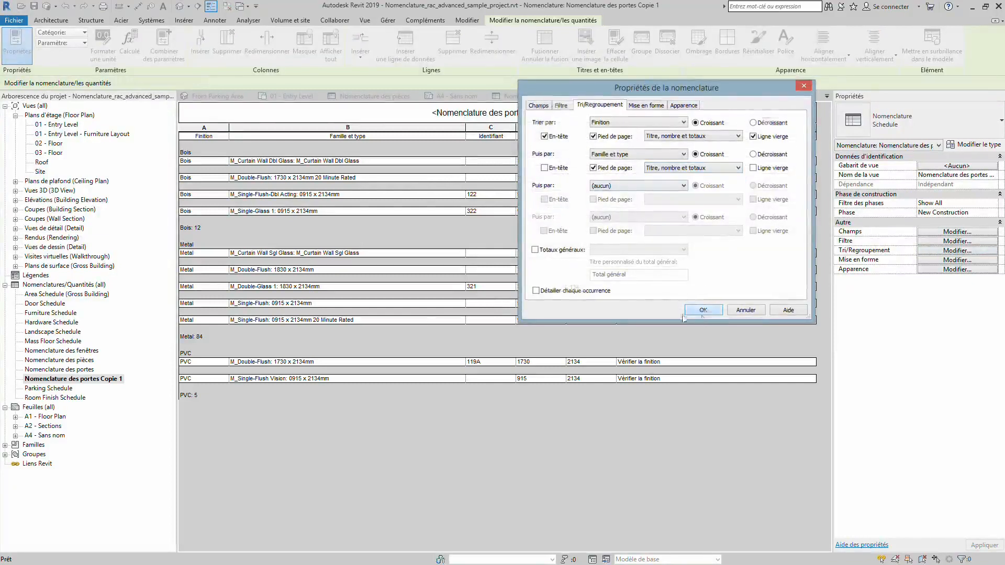
{"action": "left_click", "coordinate": [703, 311]}
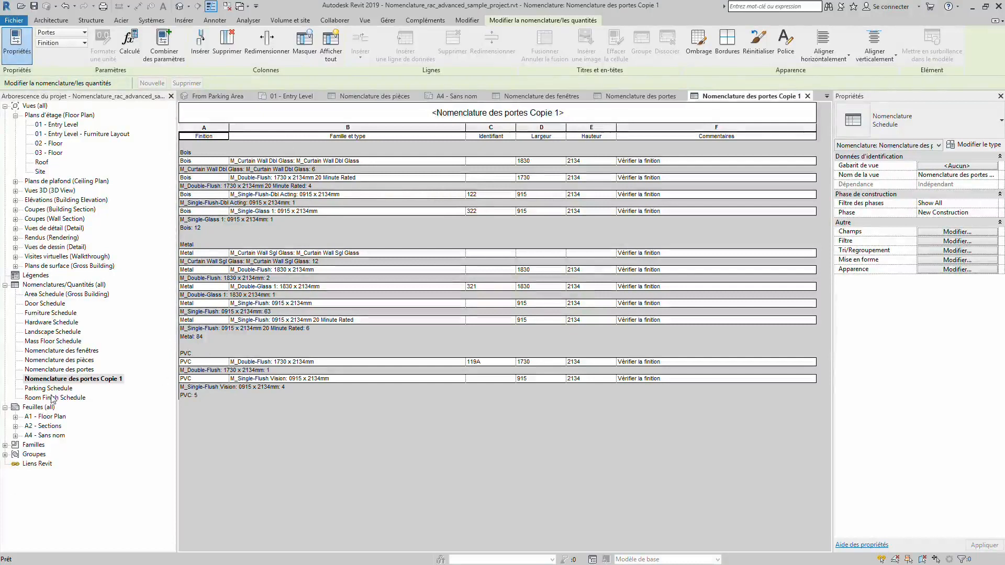
Step: Open sheet A4 and place Nomenclature des portes Copie 1 in its lower part, between the room and door schedules
{"action": "double_click", "coordinate": [47, 435]}
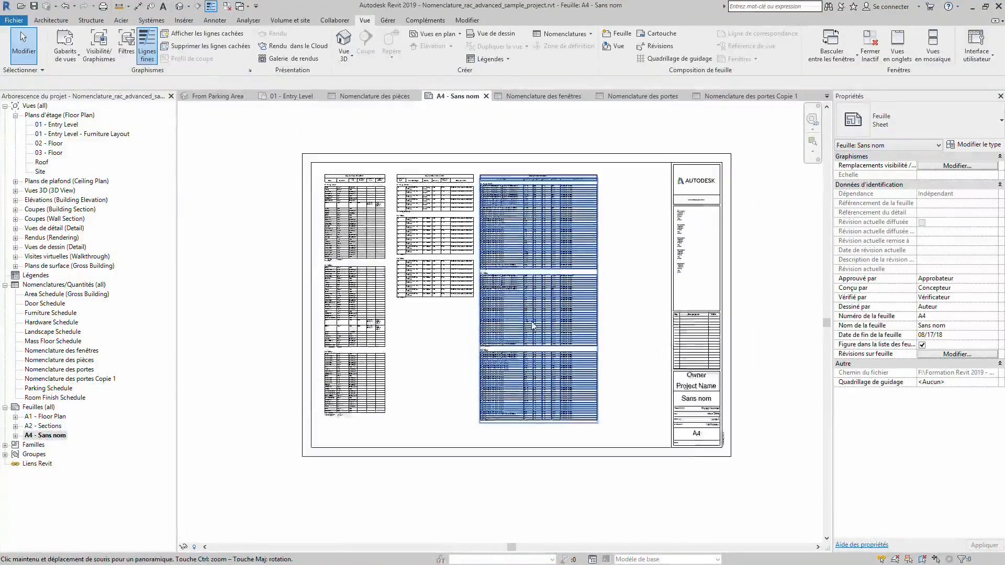
{"action": "left_click", "coordinate": [532, 295]}
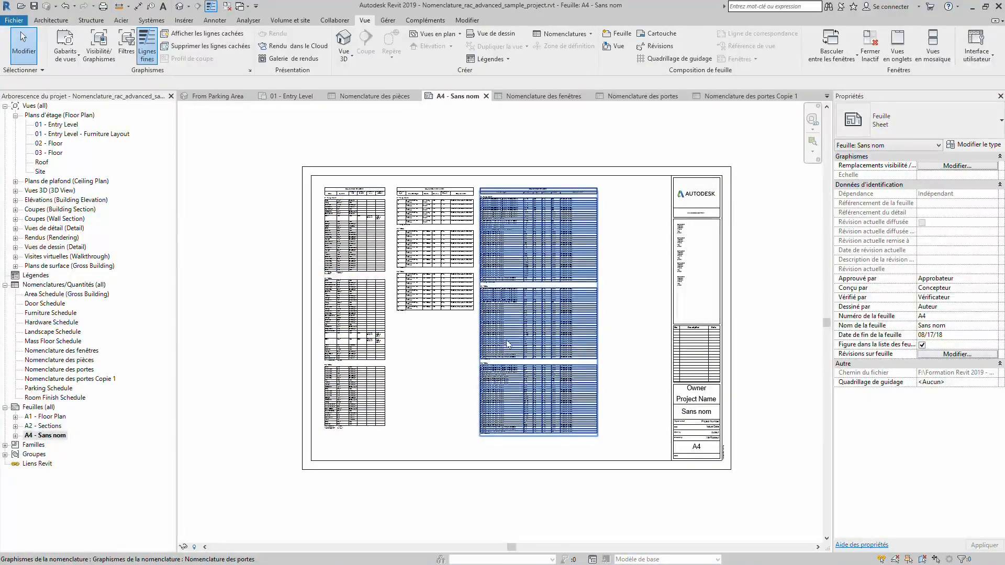
{"action": "left_click", "coordinate": [68, 380]}
{"action": "left_click_drag", "start_coordinate": [415, 383], "coordinate": [424, 388]}
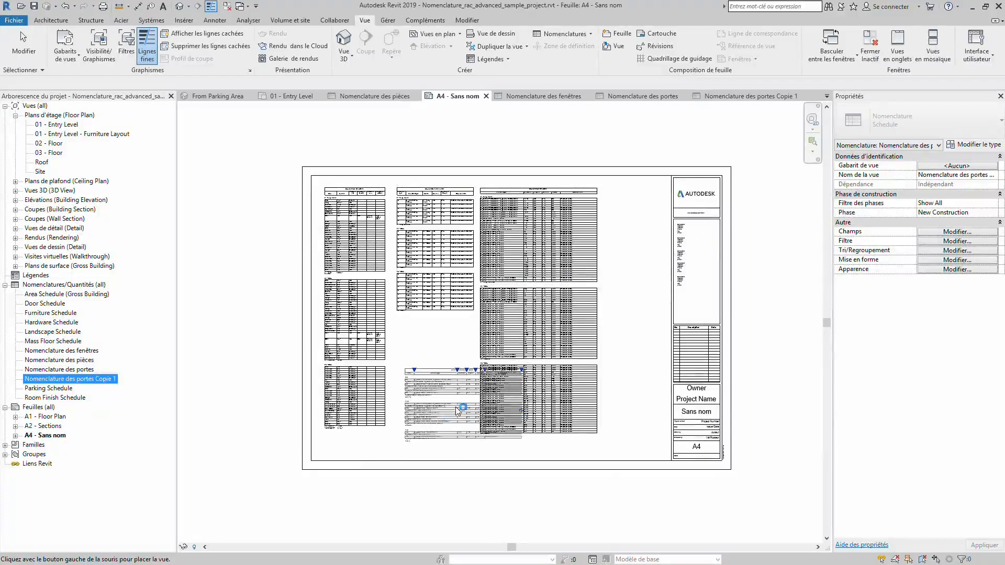
{"action": "left_click", "coordinate": [428, 428]}
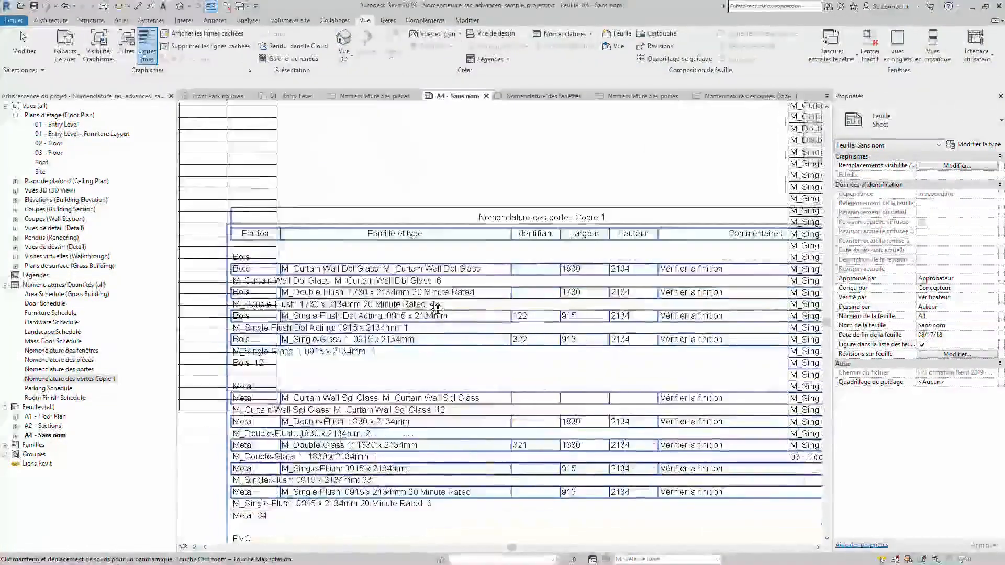
{"action": "scroll", "coordinate": [437, 309], "scroll_direction": "down", "scroll_amount": 5}
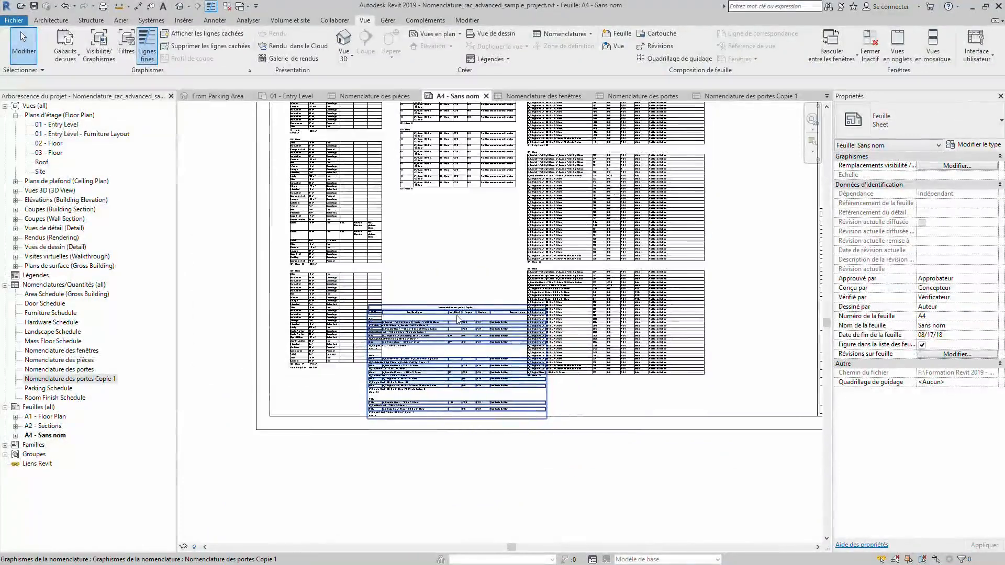
{"action": "scroll", "coordinate": [401, 333], "scroll_direction": "up", "scroll_amount": 5}
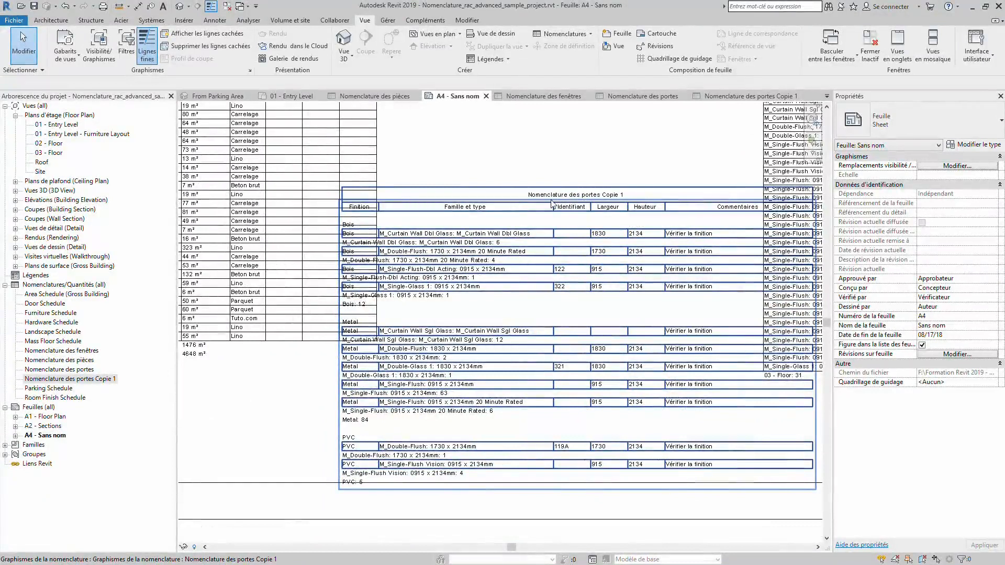
Step: Rename the schedule Nomenclature des portes Copie 1 as Nomenclature des portes par finition
{"action": "left_click", "coordinate": [73, 378]}
{"action": "right_click", "coordinate": [73, 378]}
{"action": "left_click", "coordinate": [107, 291]}
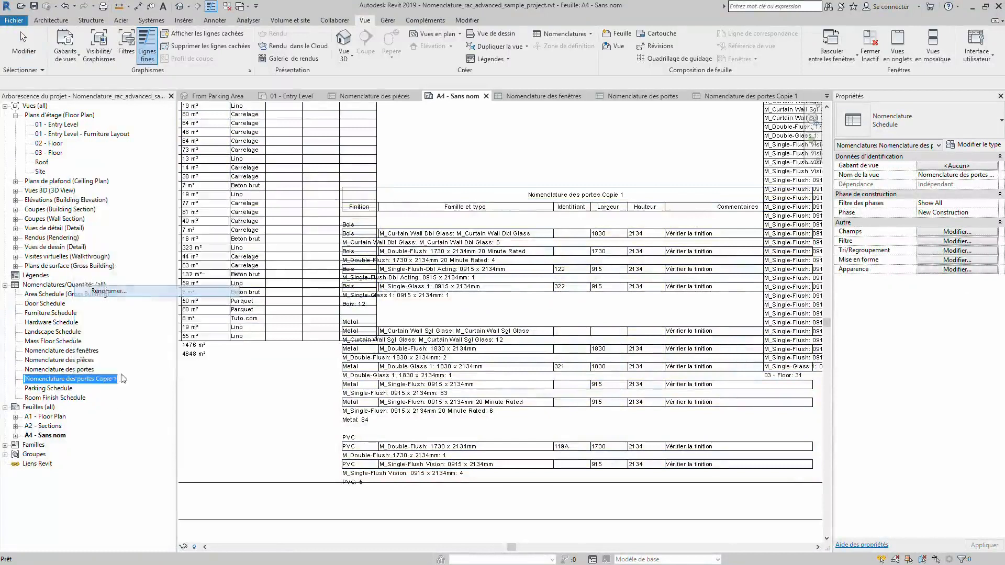
{"action": "left_click", "coordinate": [117, 379]}
{"action": "key", "text": "BackSpace"}
{"action": "key", "text": "BackSpace"}
{"action": "key", "text": "BackSpace"}
{"action": "key", "text": "BackSpace"}
{"action": "key", "text": "BackSpace"}
{"action": "key", "text": "BackSpace"}
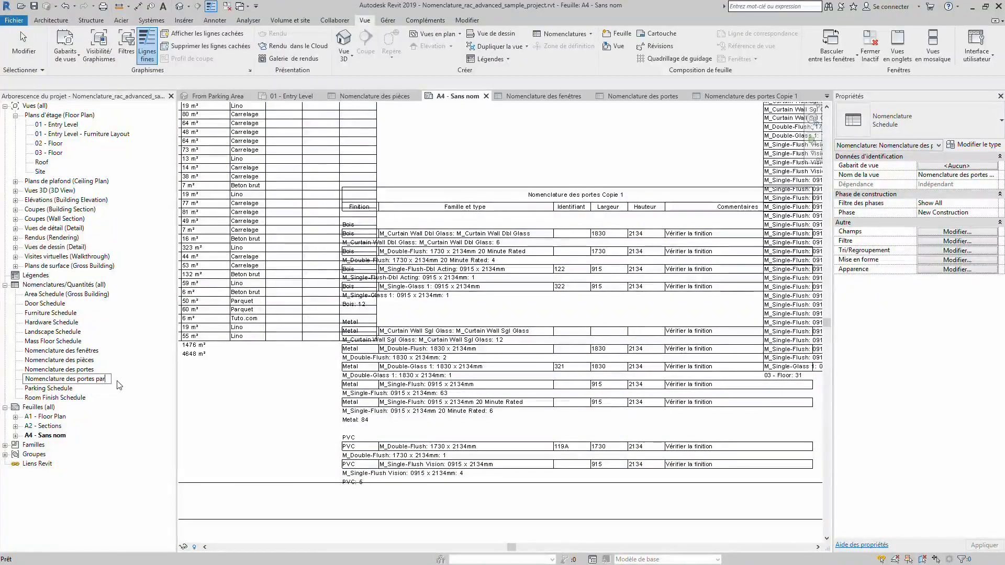
{"action": "type", "text": "par finition"}
{"action": "key", "text": "Return"}
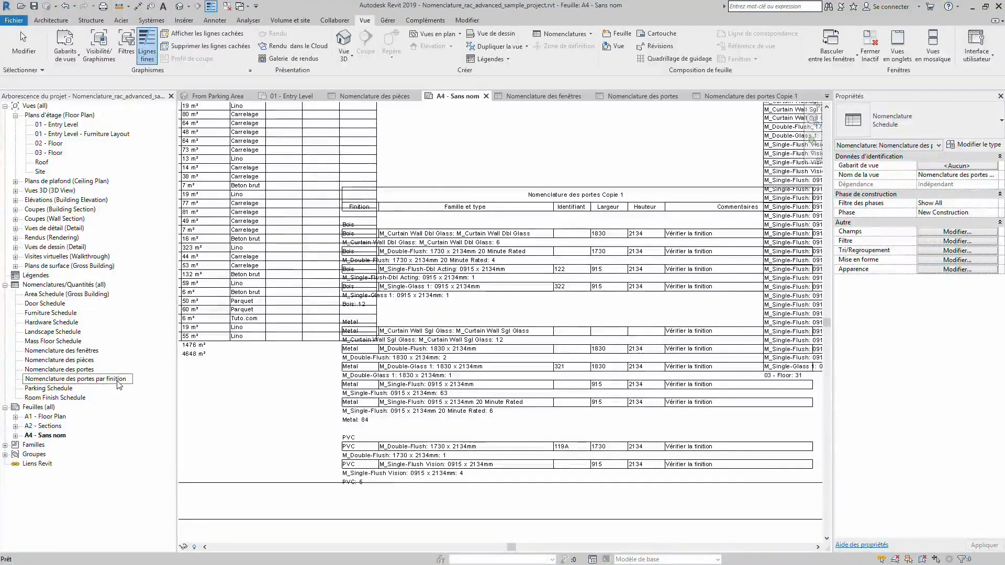
{"action": "left_click", "coordinate": [632, 152]}
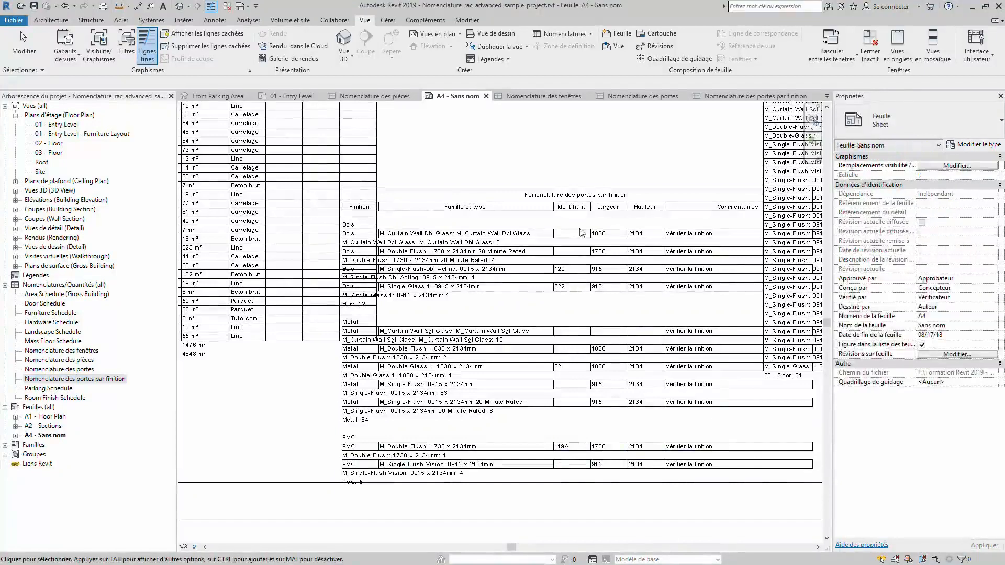
Step: Delete the Nomenclature des portes par finition table from sheet A4
{"action": "scroll", "coordinate": [571, 230], "scroll_direction": "down", "scroll_amount": 2}
{"action": "middle_click_drag", "start_coordinate": [585, 236], "coordinate": [541, 254]}
{"action": "scroll", "coordinate": [541, 254], "scroll_direction": "up", "scroll_amount": 3}
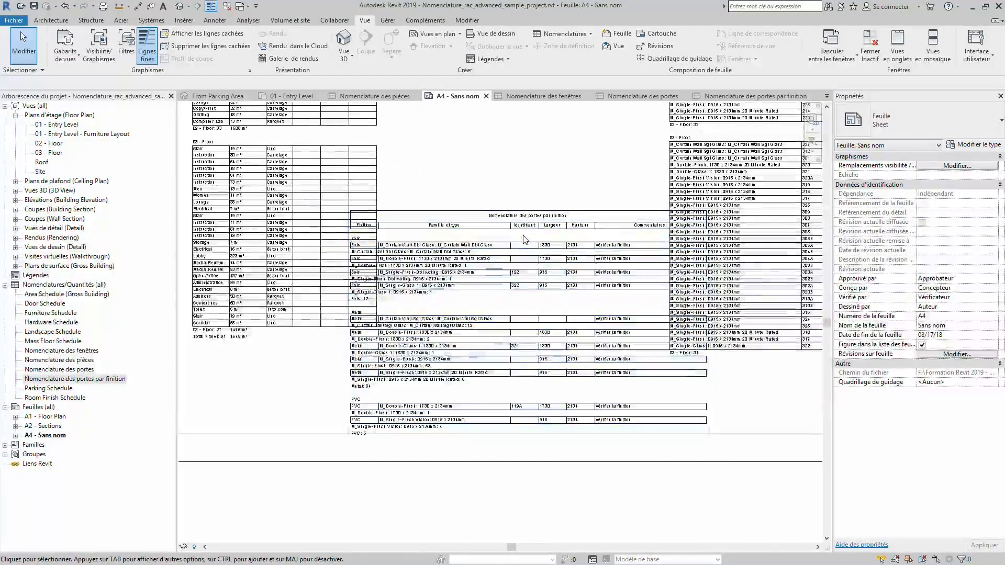
{"action": "middle_click_drag", "start_coordinate": [473, 295], "coordinate": [461, 231]}
{"action": "middle_click_drag", "start_coordinate": [579, 263], "coordinate": [502, 299]}
{"action": "scroll", "coordinate": [521, 259], "scroll_direction": "down", "scroll_amount": 4}
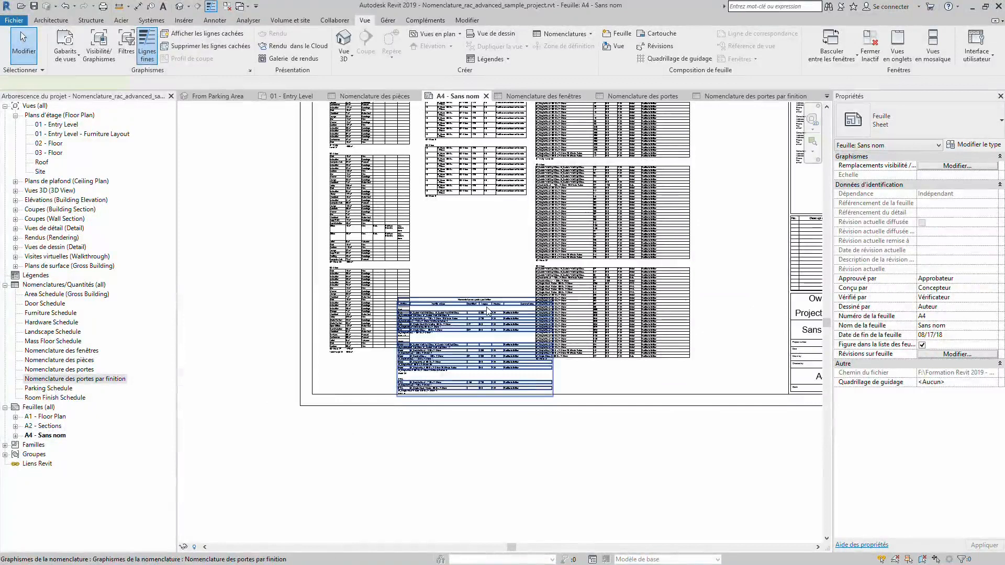
{"action": "left_click", "coordinate": [487, 308]}
{"action": "key", "text": "Delete"}
{"action": "scroll", "coordinate": [465, 355], "scroll_direction": "down", "scroll_amount": 3}
{"action": "middle_click_drag", "start_coordinate": [465, 355], "coordinate": [430, 392]}
{"action": "scroll", "coordinate": [453, 345], "scroll_direction": "up", "scroll_amount": 2}
{"action": "middle_click_drag", "start_coordinate": [454, 345], "coordinate": [446, 368]}
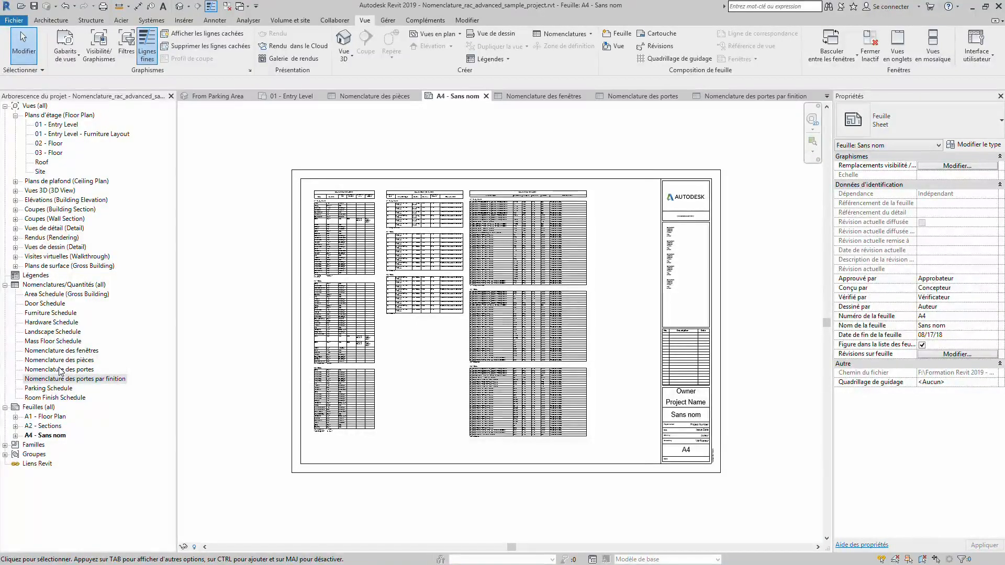
Step: Open the field settings of Nomenclature des portes and examine the source categories for available fields, keeping Portes selected
{"action": "left_click", "coordinate": [76, 371]}
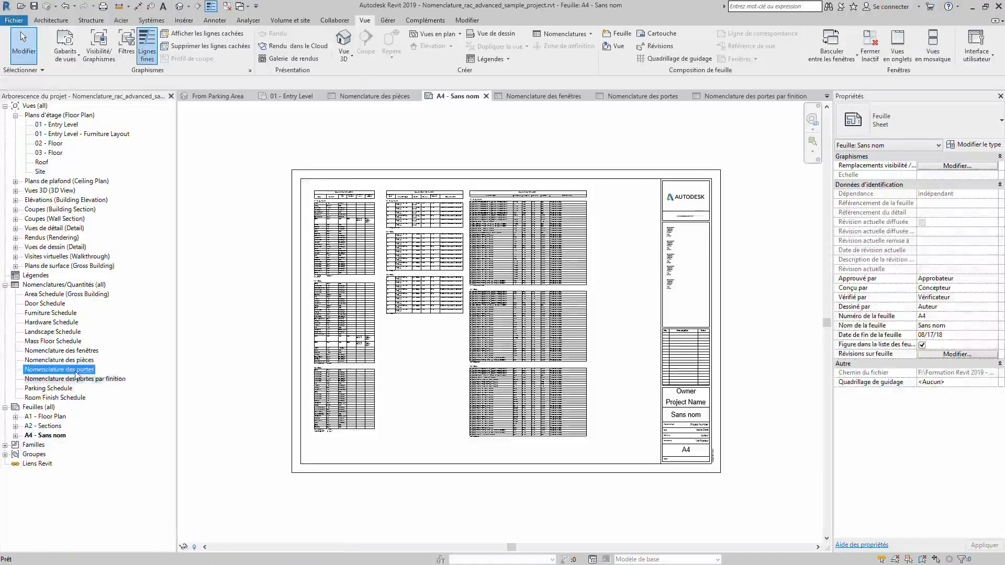
{"action": "double_click", "coordinate": [75, 373]}
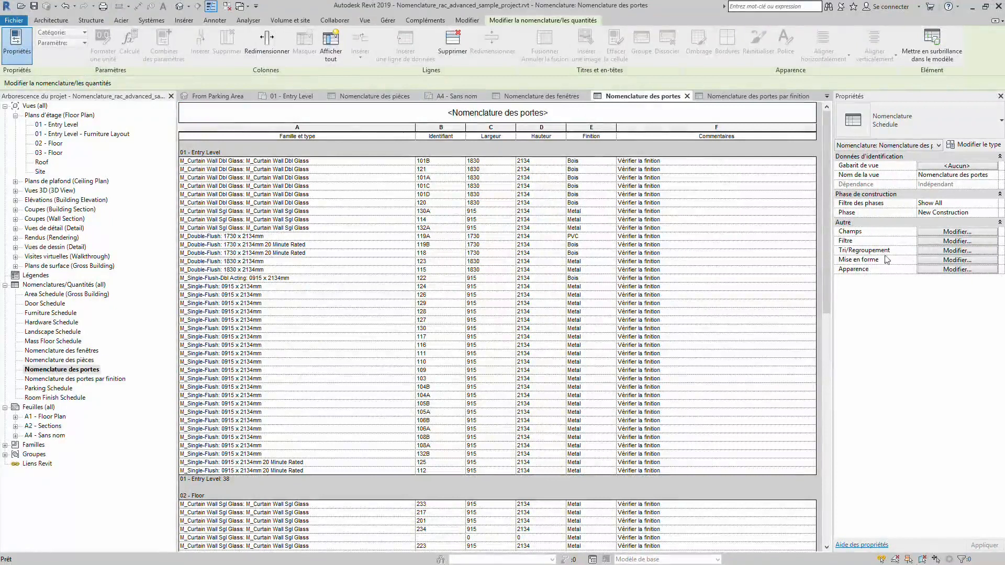
{"action": "left_click", "coordinate": [952, 233]}
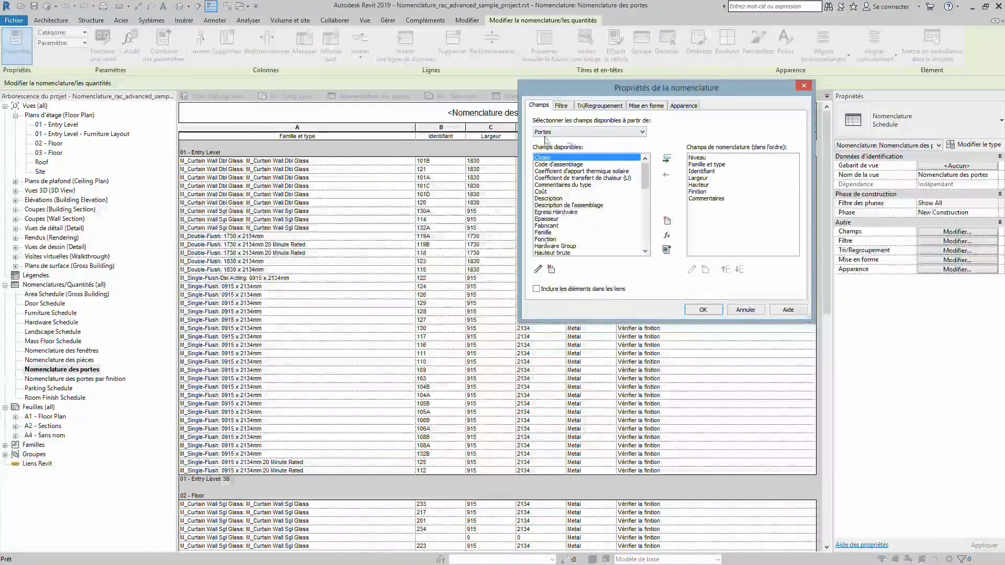
{"action": "left_click", "coordinate": [603, 131]}
{"action": "left_click", "coordinate": [603, 131]}
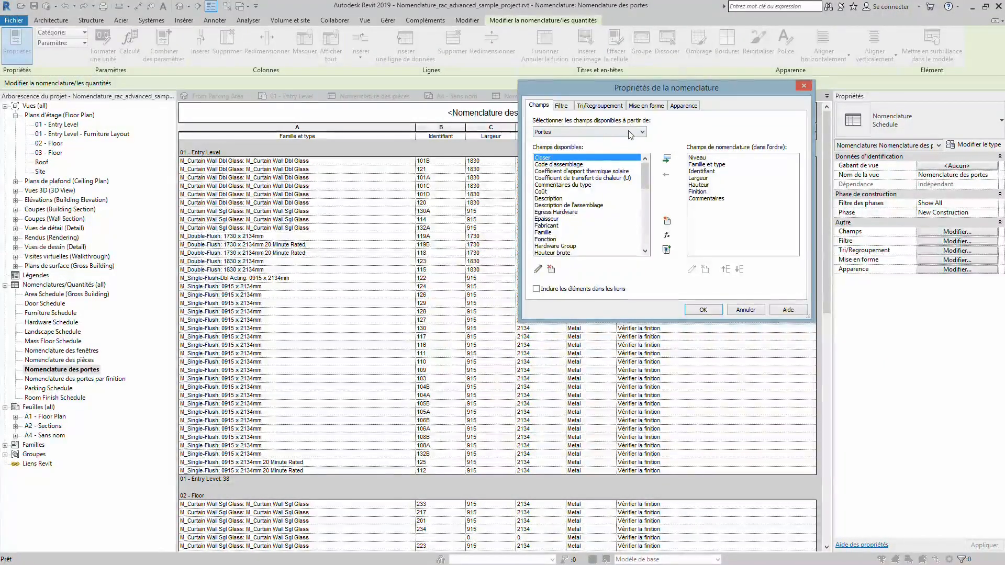
{"action": "left_click", "coordinate": [613, 135]}
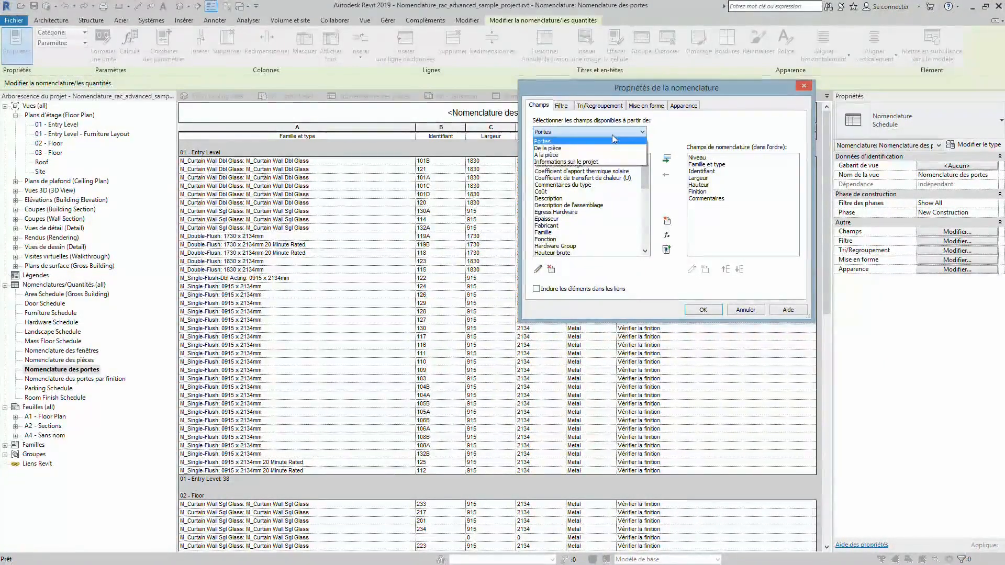
{"action": "left_click", "coordinate": [569, 141]}
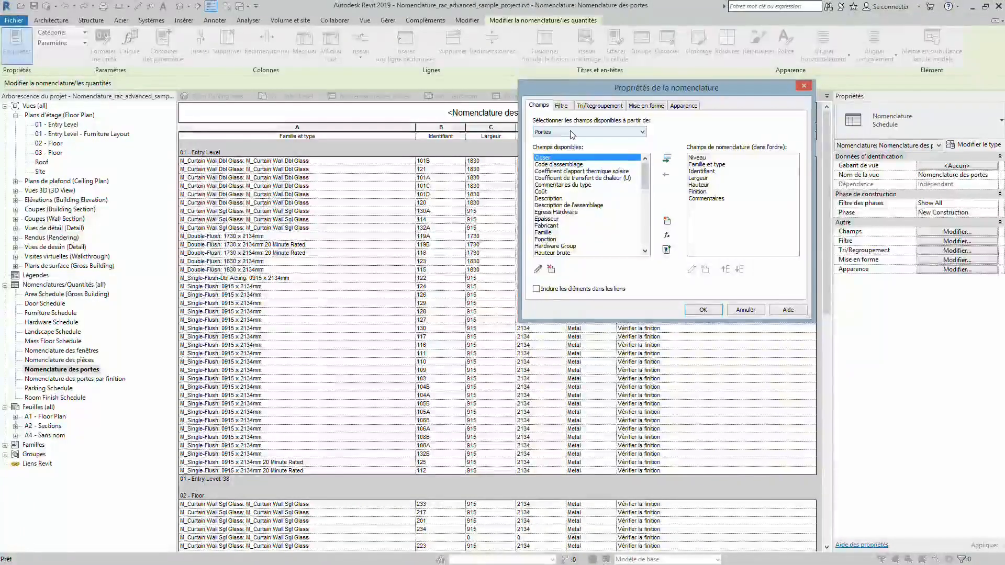